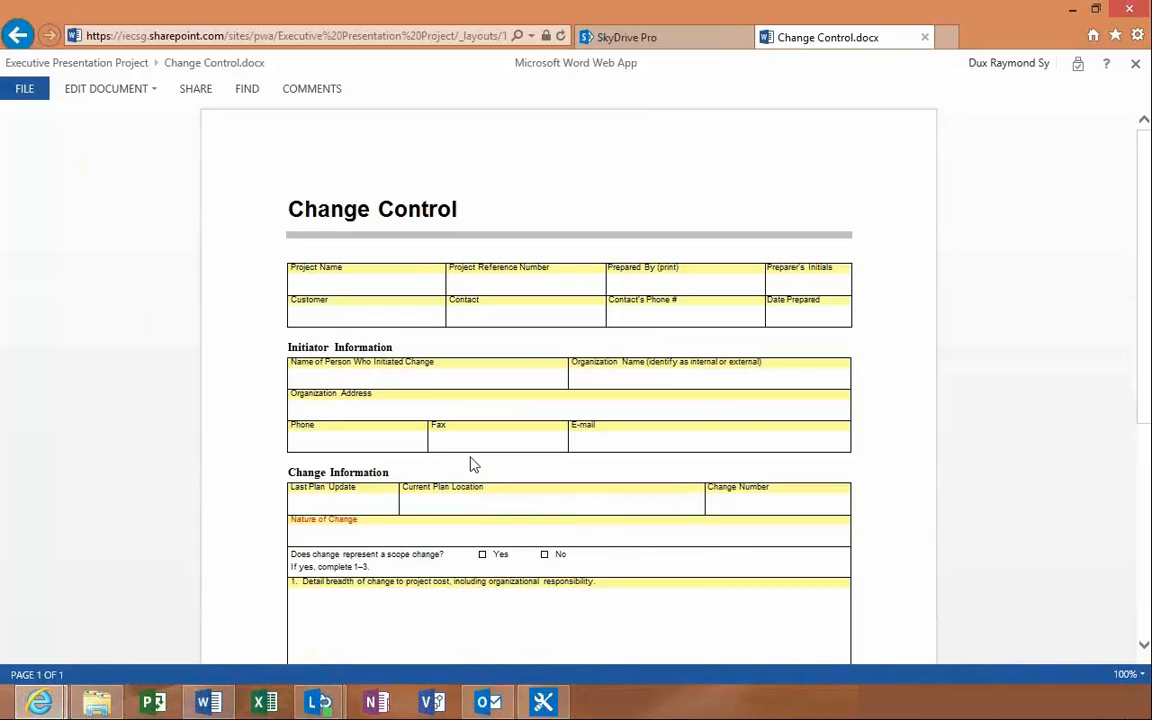
Open Change Control.docx for editing in the Word Web App and switch its editing over to desktop Word
click(154, 90)
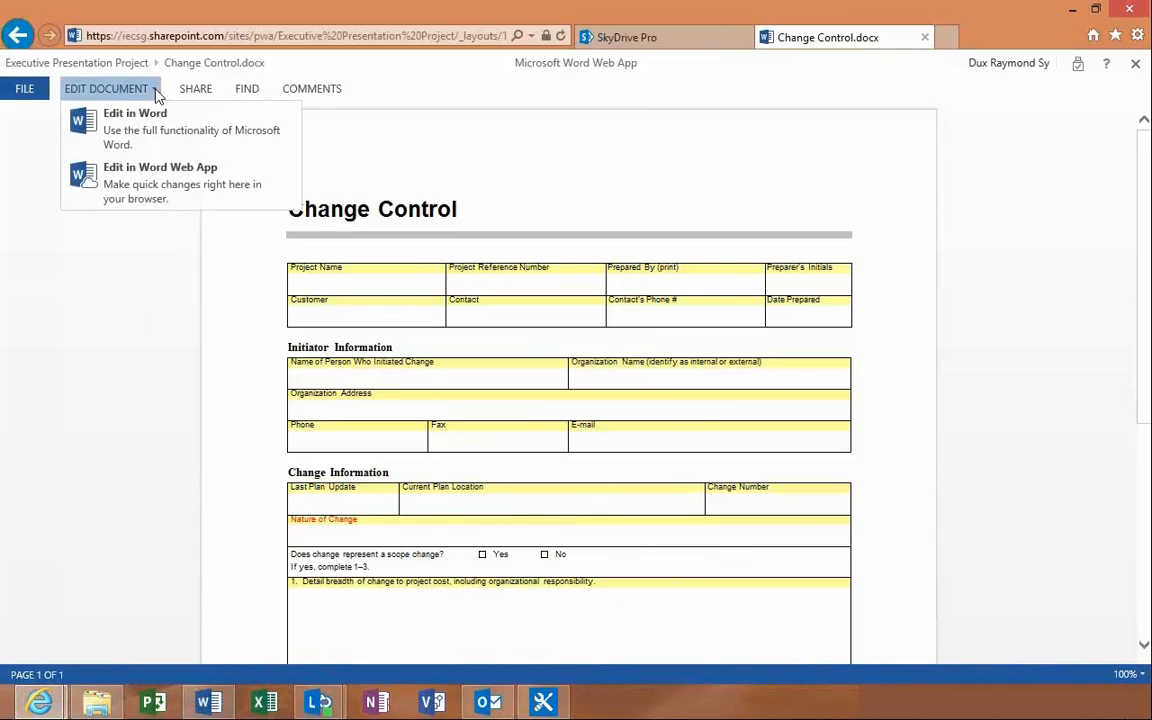
click(175, 187)
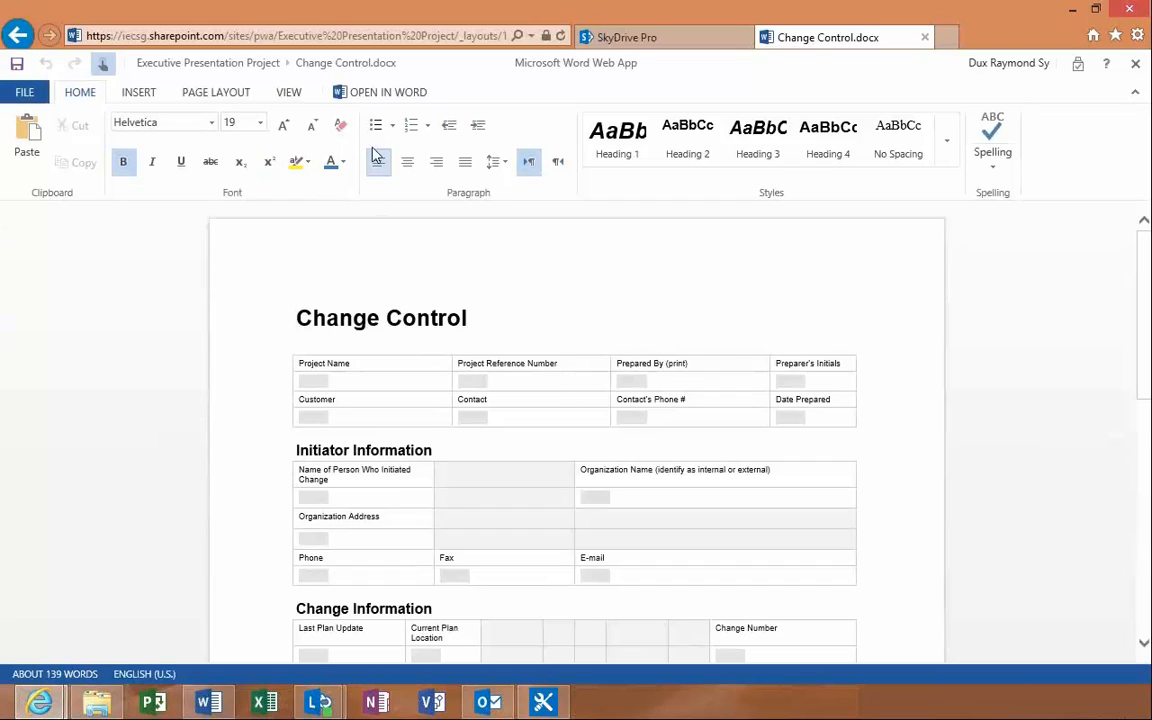
click(380, 93)
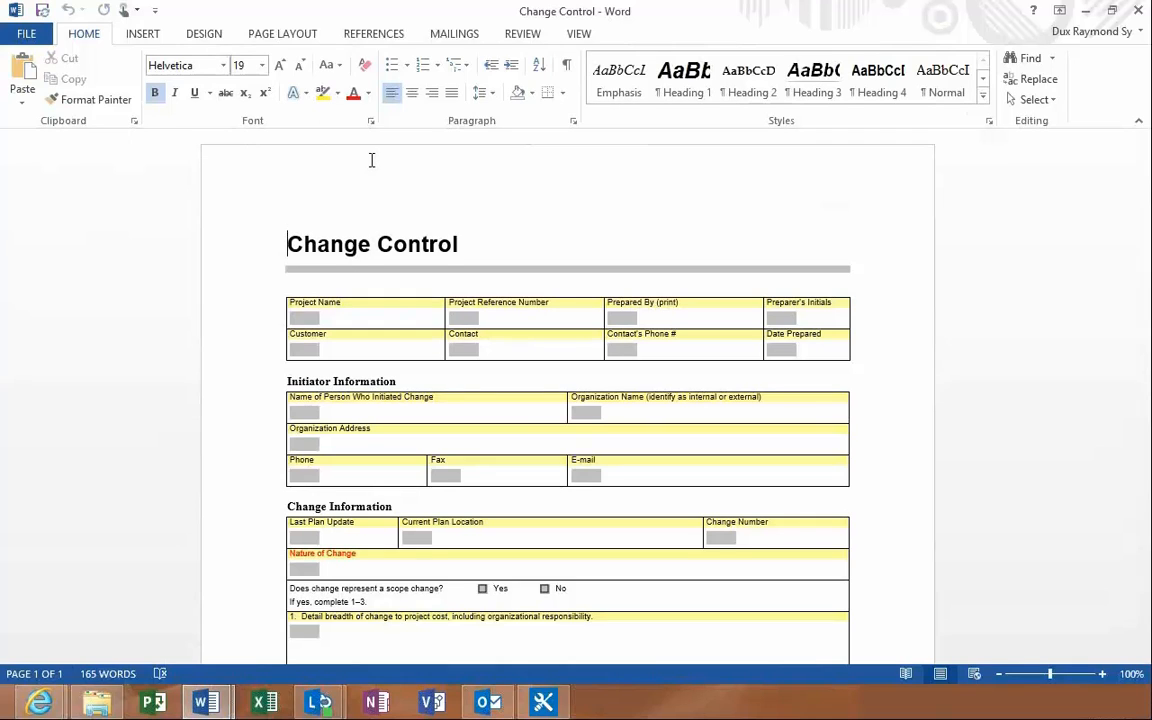
Extend the document title to "Executive Presentation Project Change Control Form", with a line break before "Change"
text(Execut)
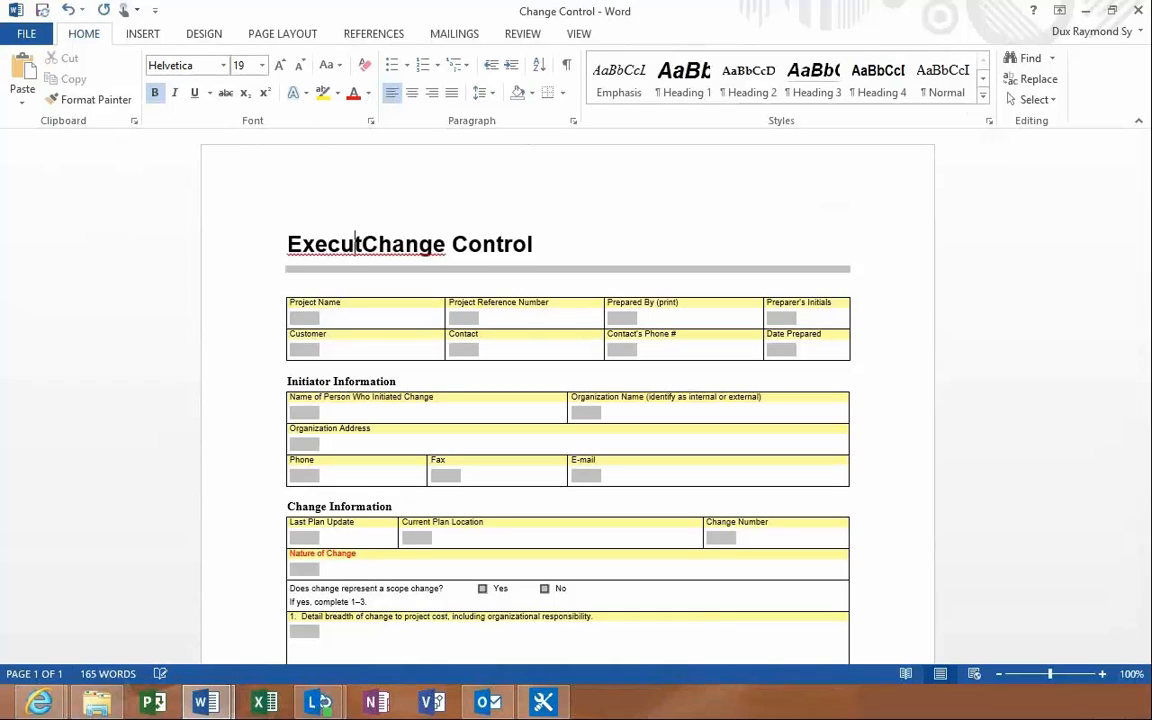
text(ive Presenta)
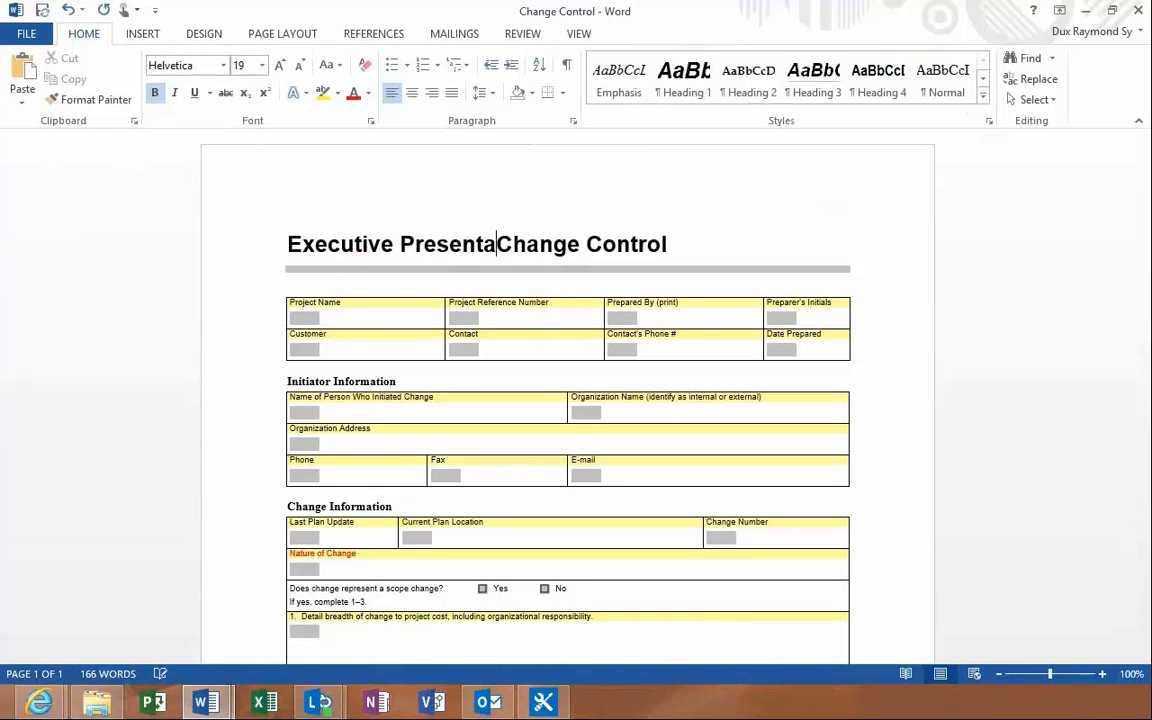
text(tion Project)
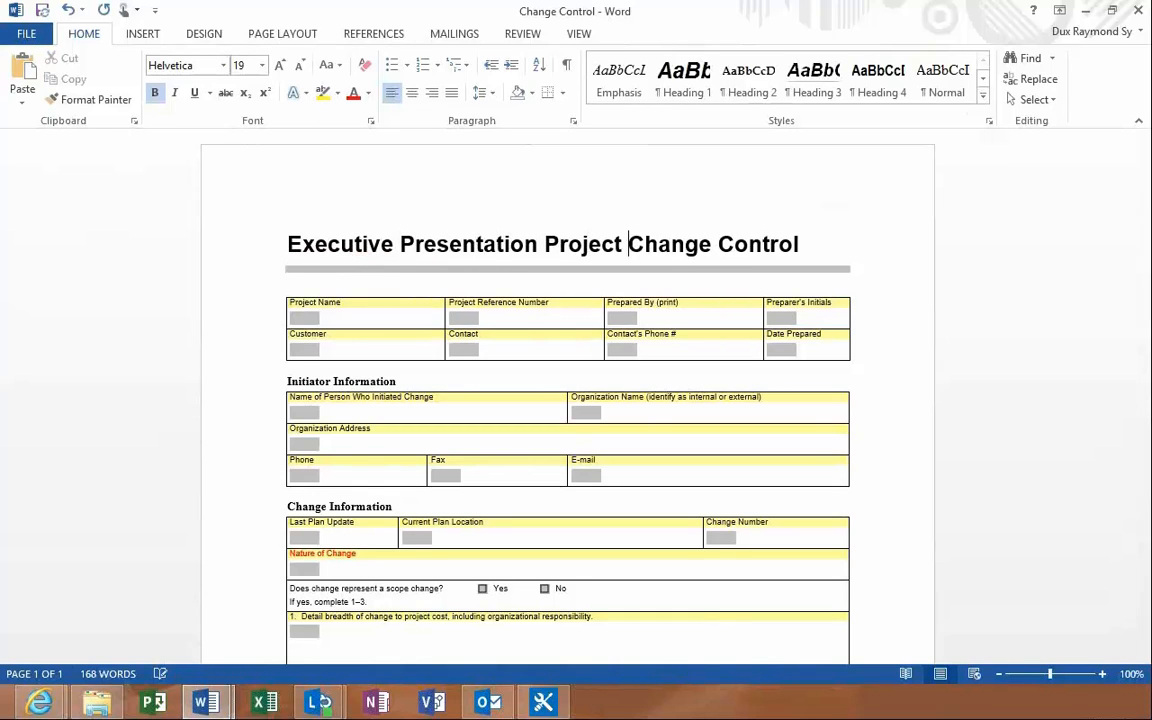
click(826, 248)
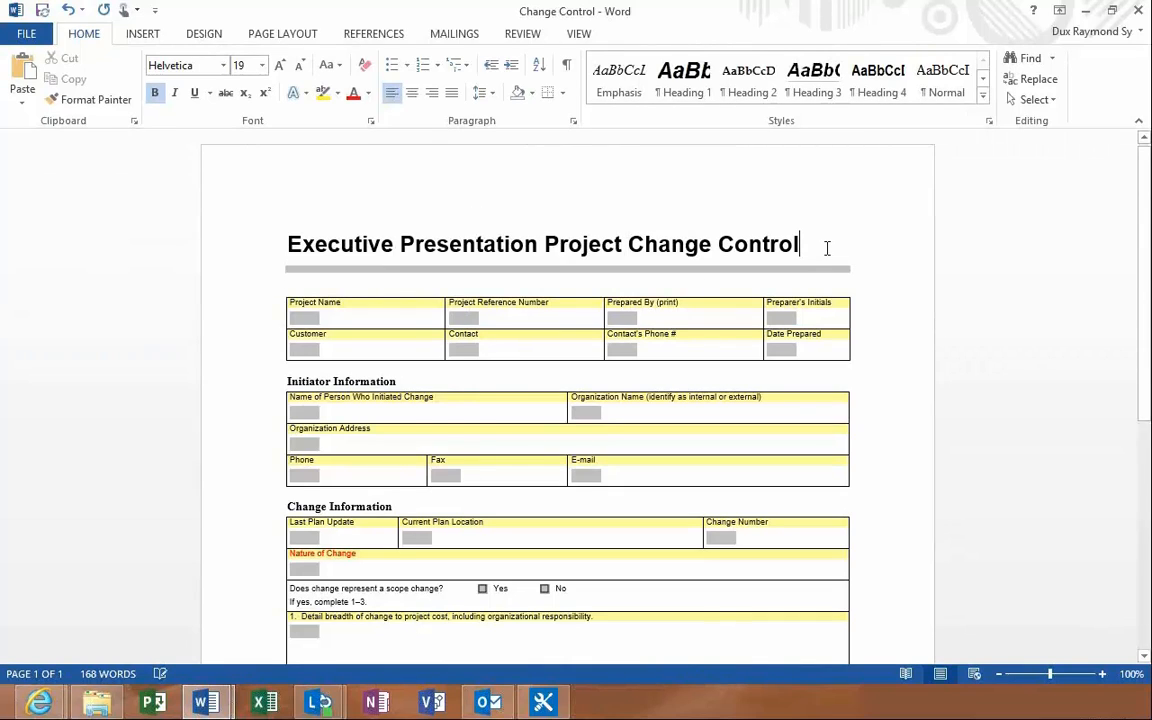
text(Form)
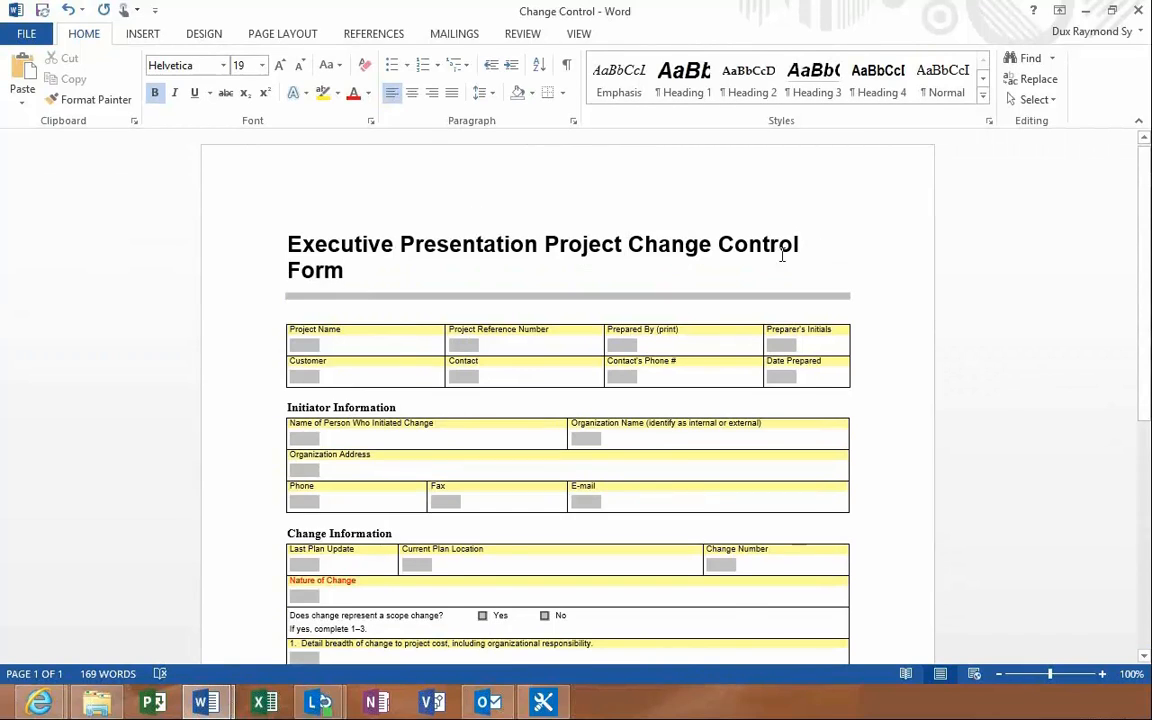
click(627, 244)
key(shift+Return)
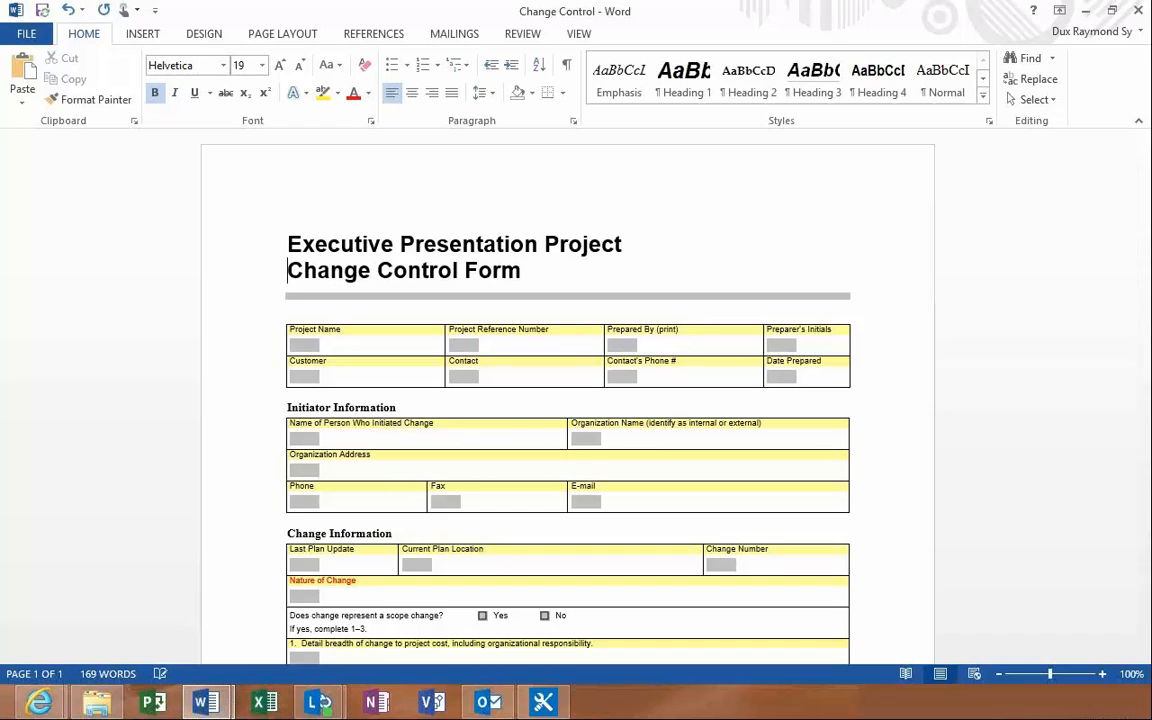
scroll(486, 300, down, 4)
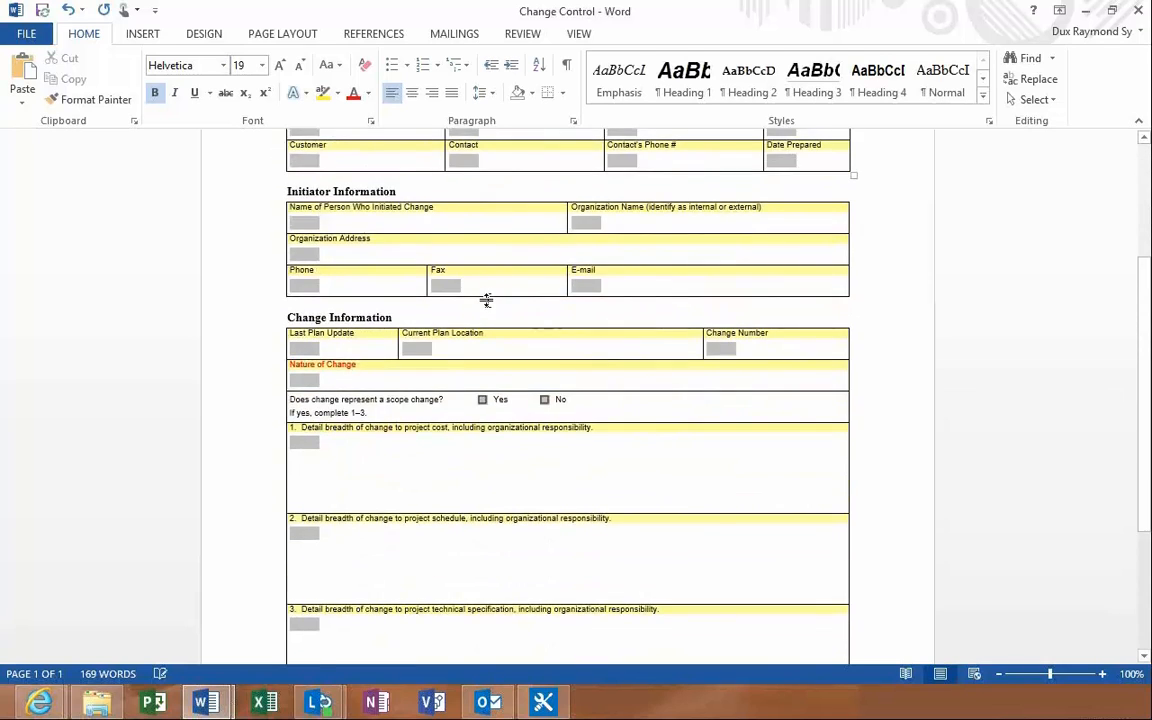
scroll(486, 300, down, 4)
scroll(490, 298, up, 8)
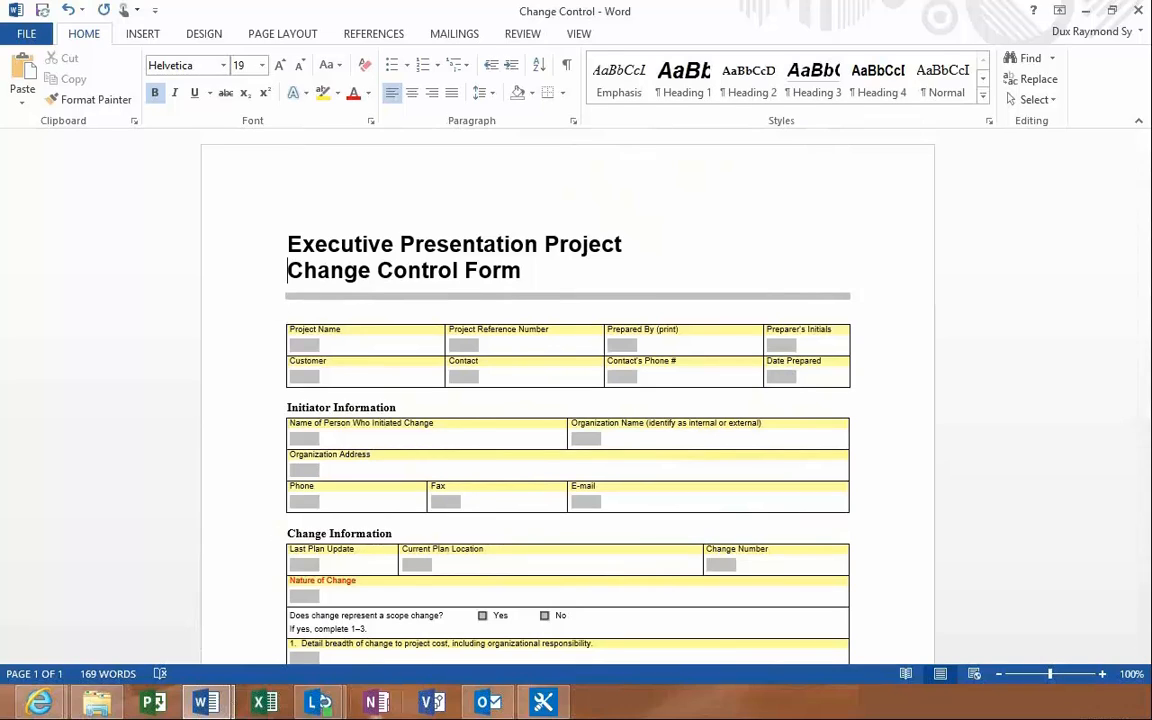
Switch to Lync, open a conversation with the favorite contact and send a greeting asking whether they are there
click(342, 709)
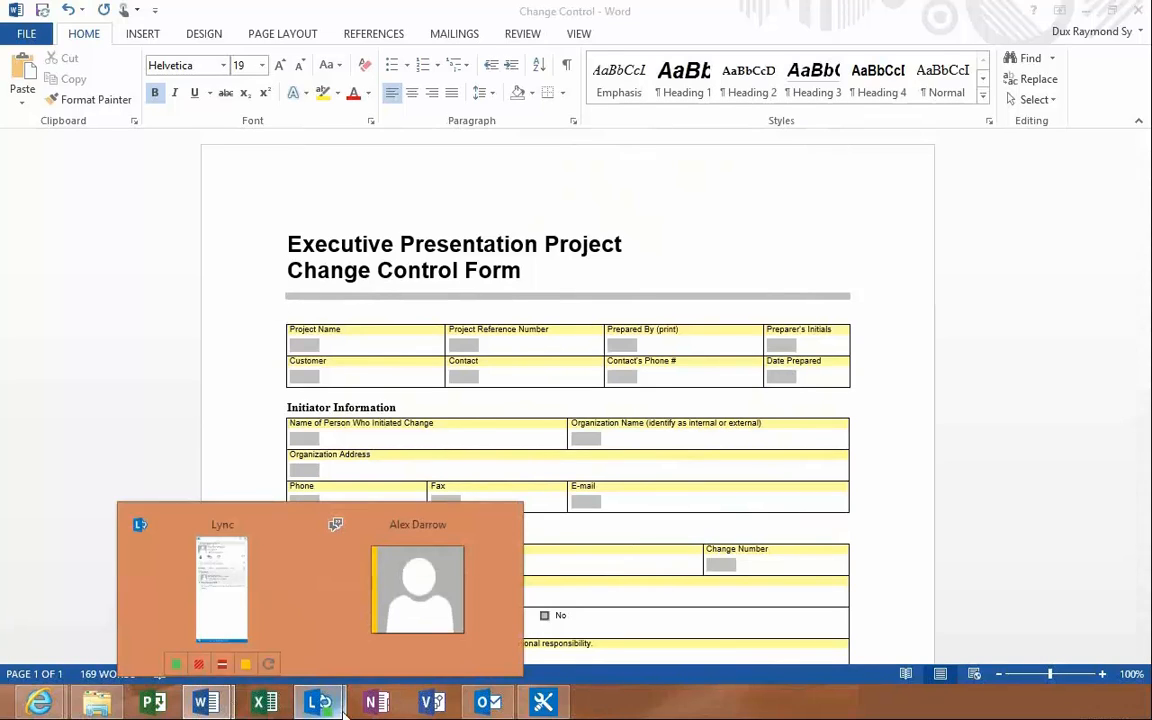
click(226, 620)
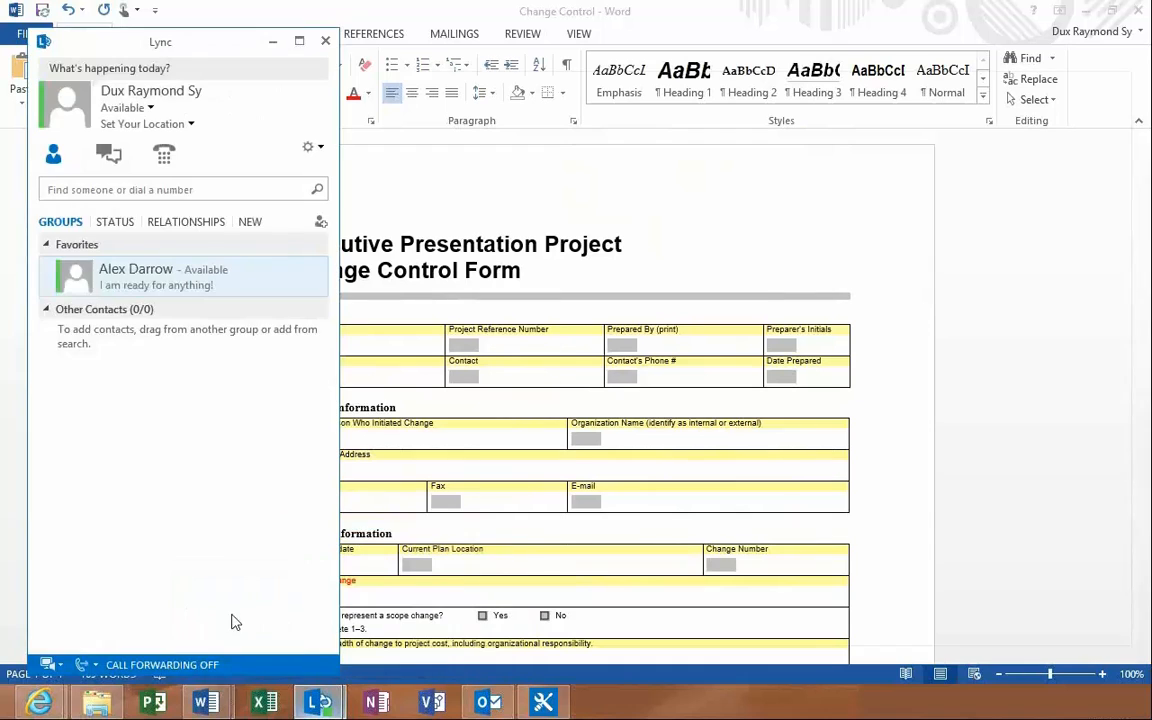
click(319, 703)
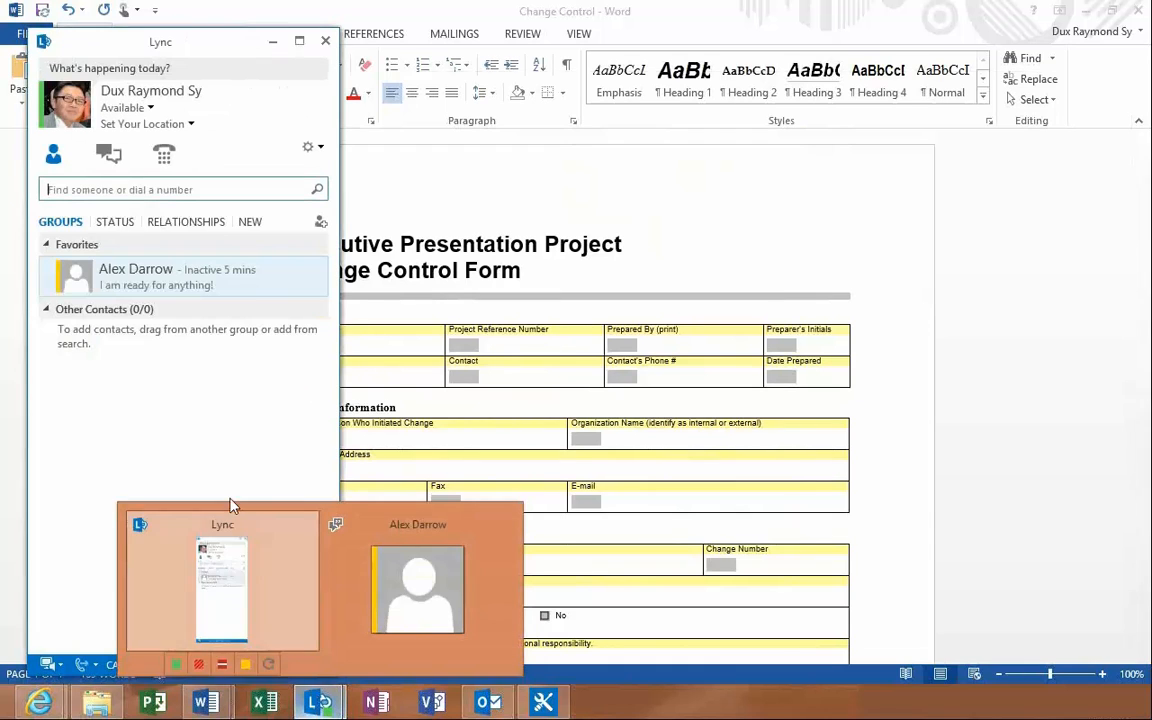
click(220, 577)
double_click(206, 286)
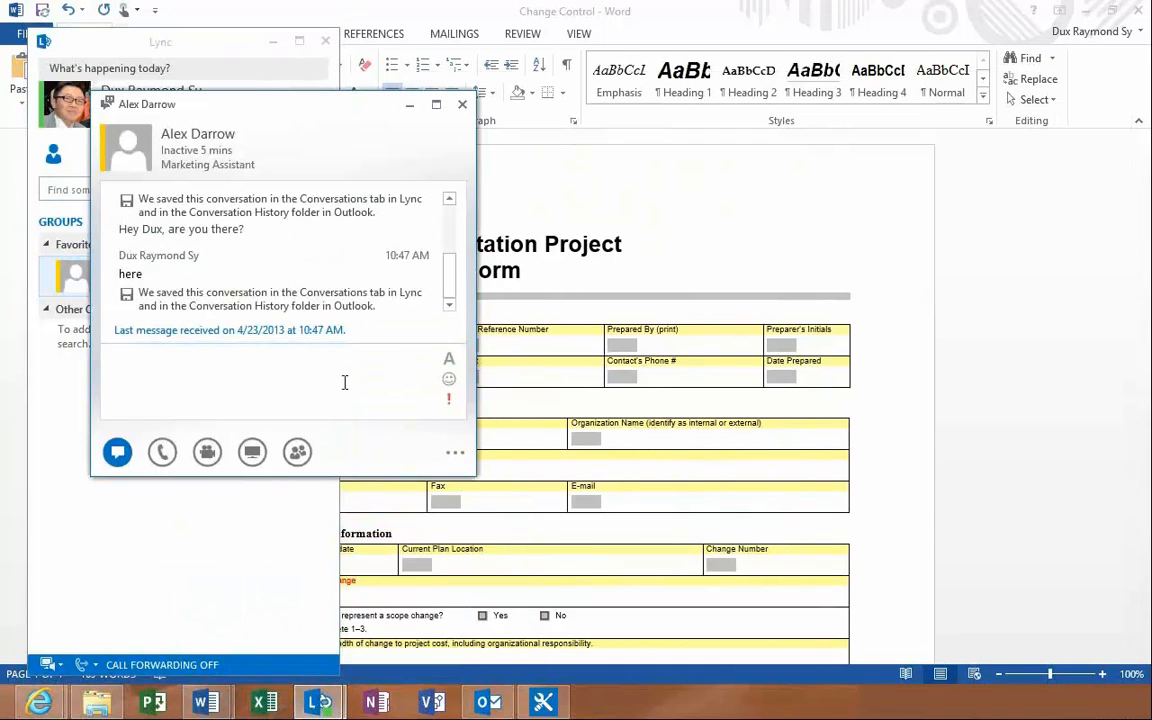
text(Hey Alex you there?)
key(Return)
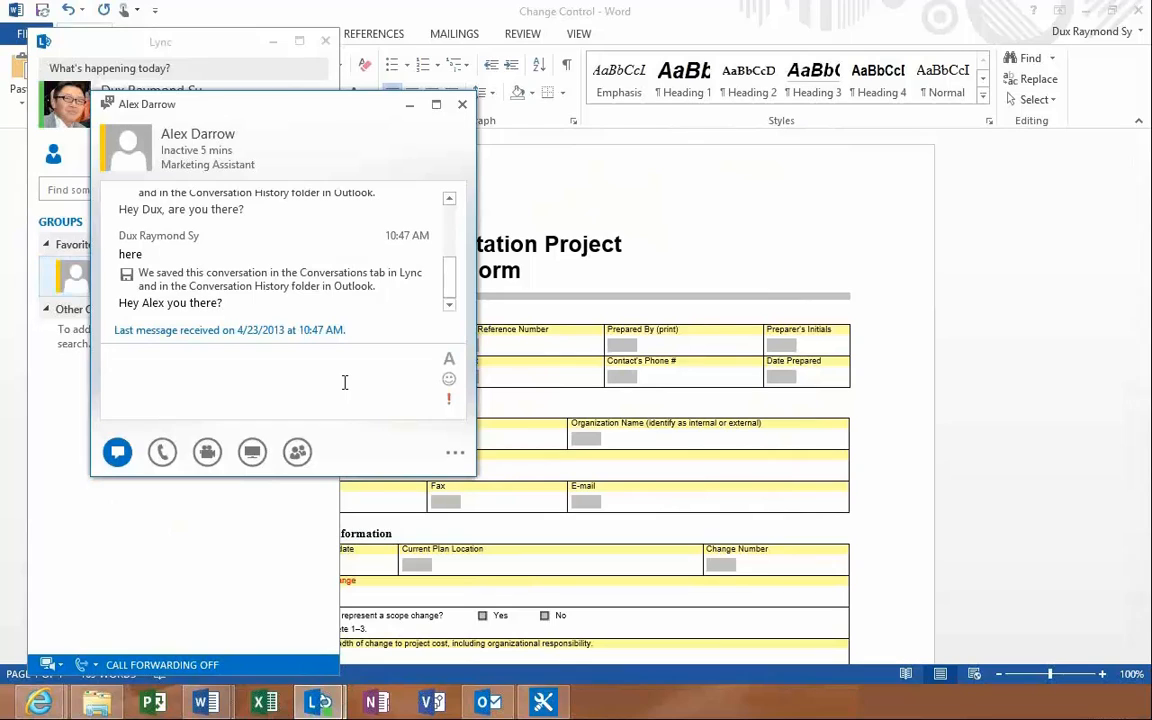
Send the contact the messages "Can you help me pretty up" and "the change control document in th eexec project site?"
text(Can you help )
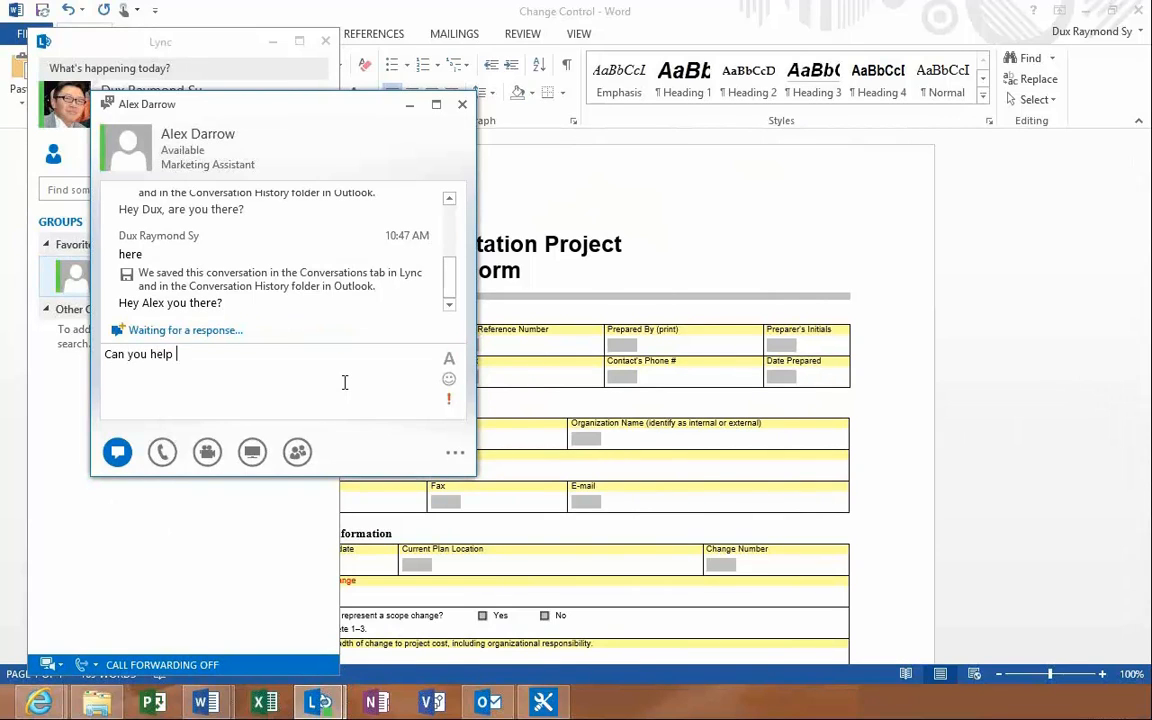
text(me pretty quick)
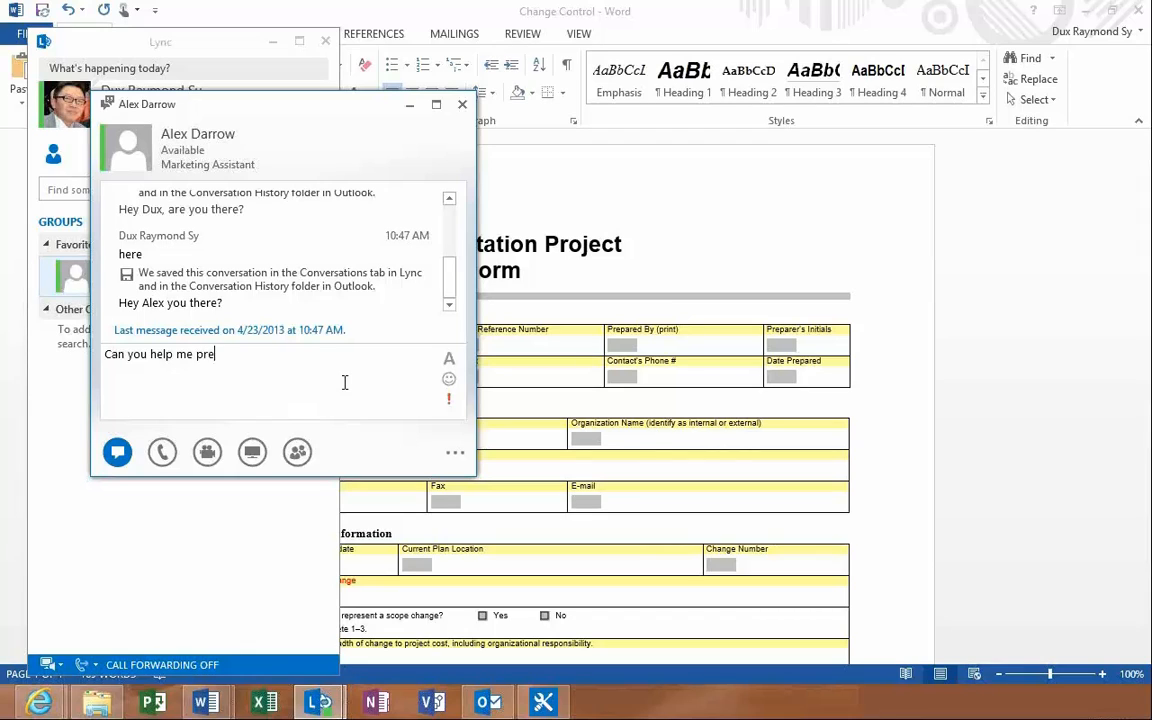
key(Return)
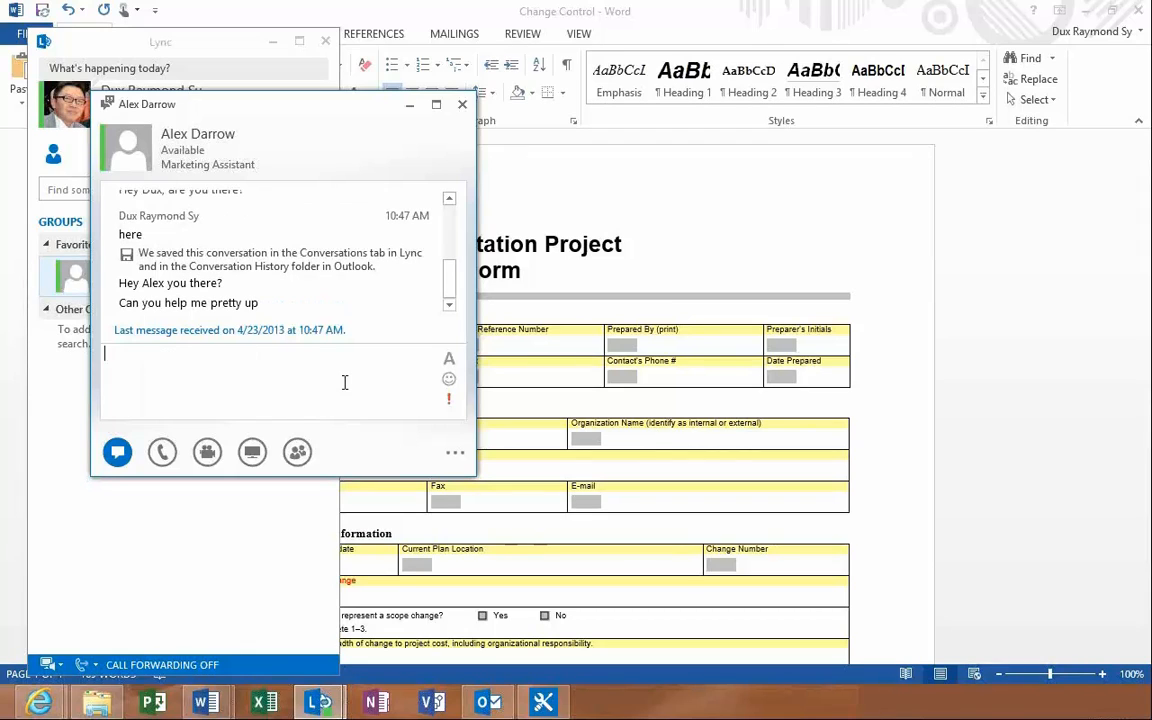
text(the change control docu)
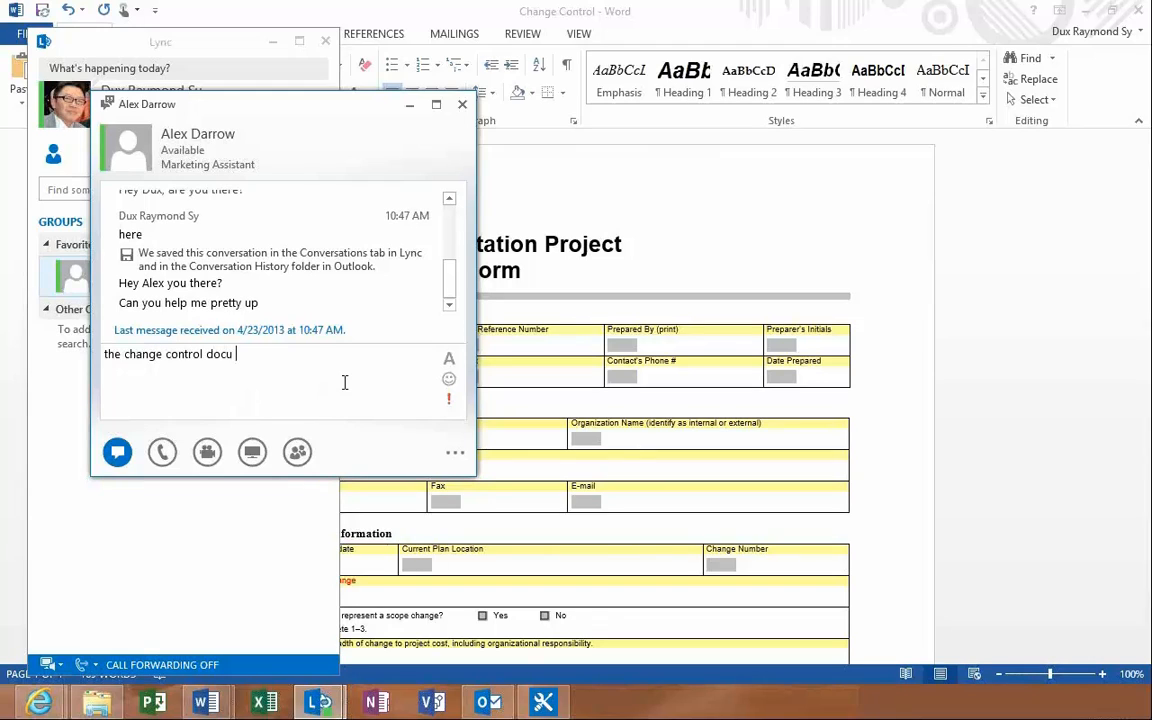
text(ment in th eexec project site?)
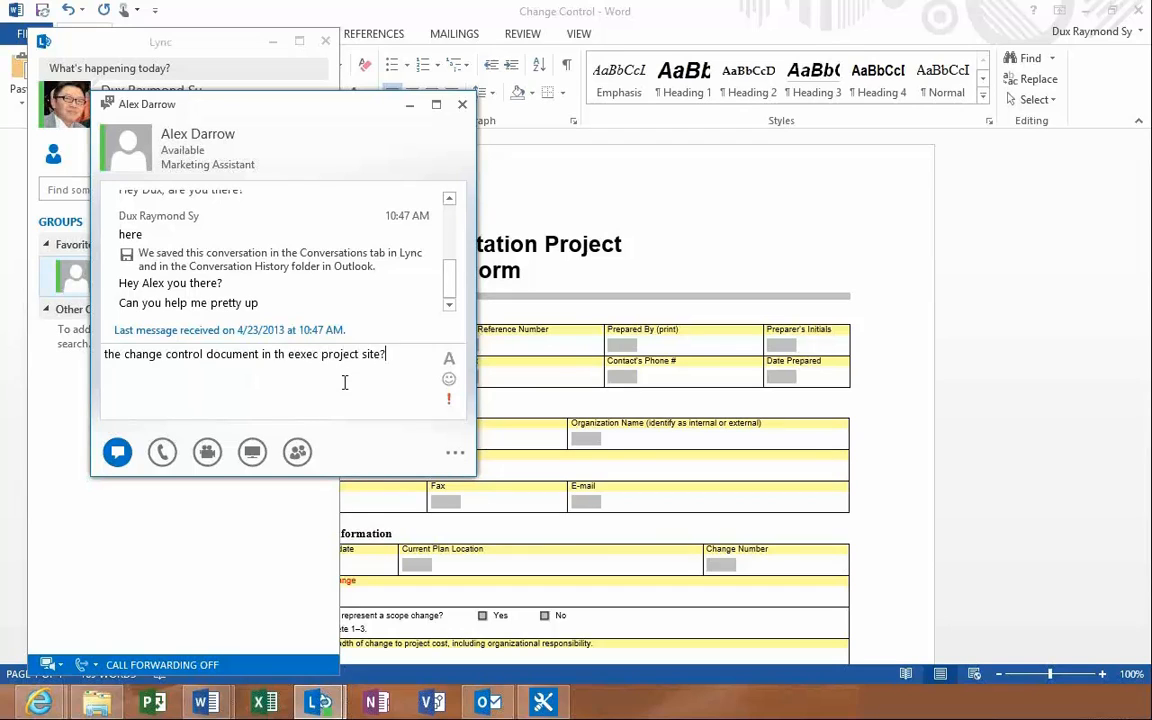
key(Return)
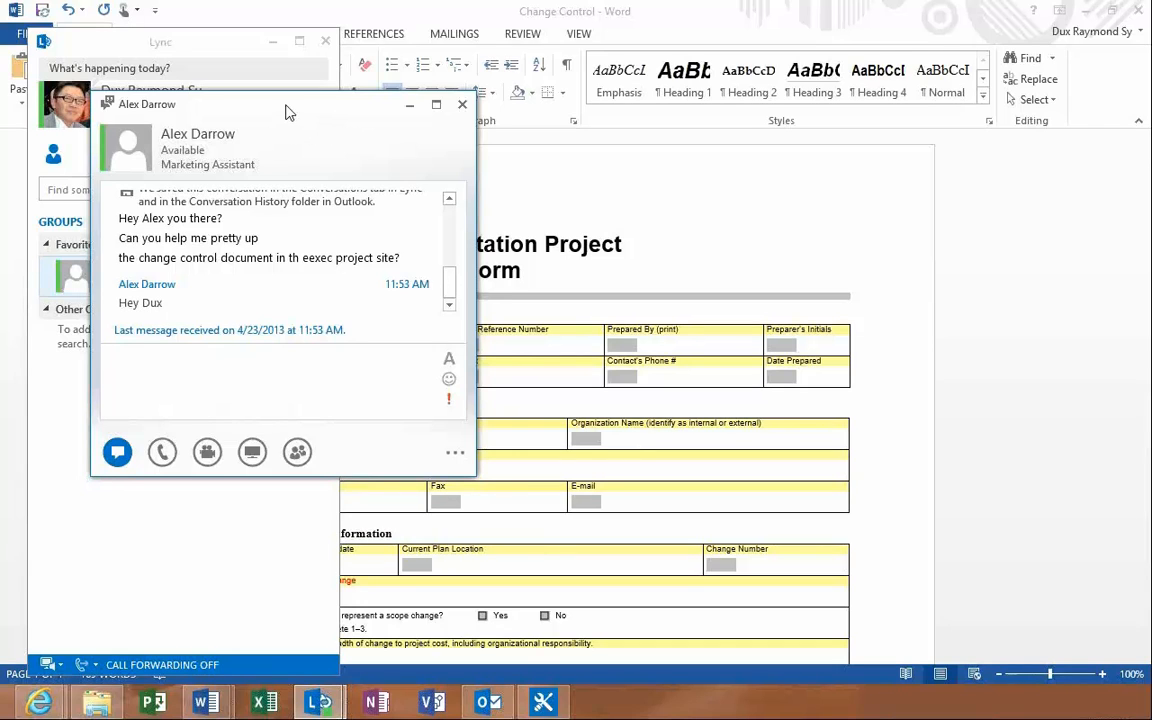
Move the conversation window away from the document's title and minimize the Lync contact list
drag(283, 110, 874, 83)
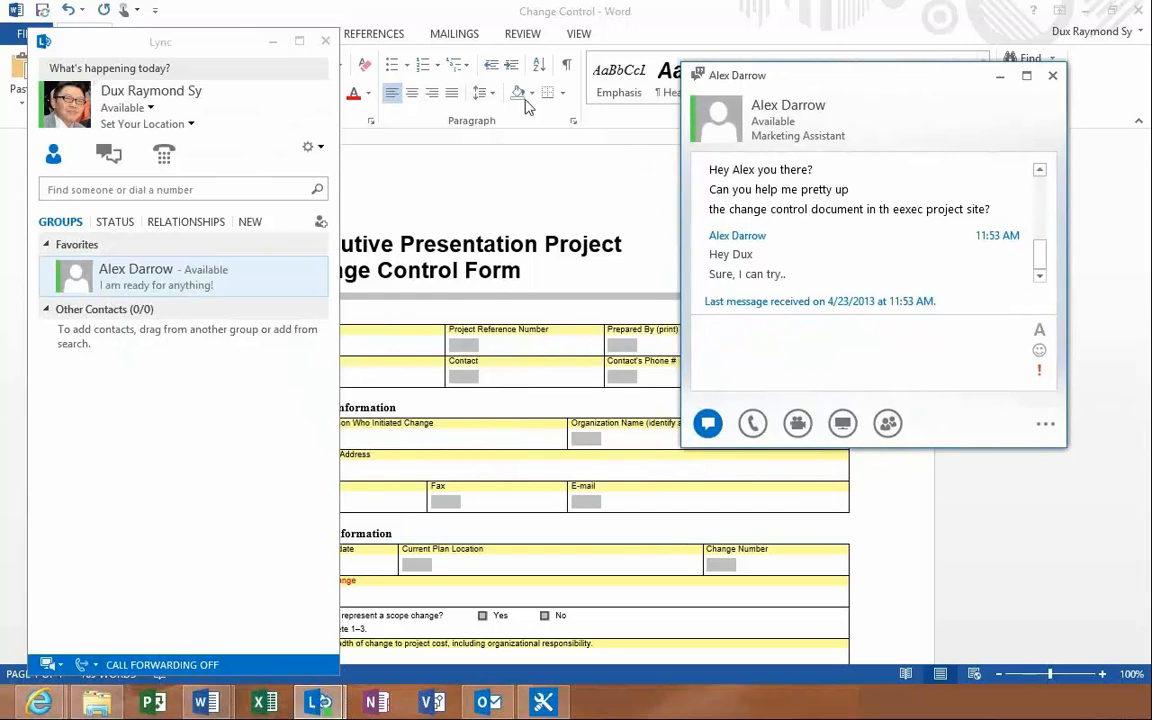
click(272, 42)
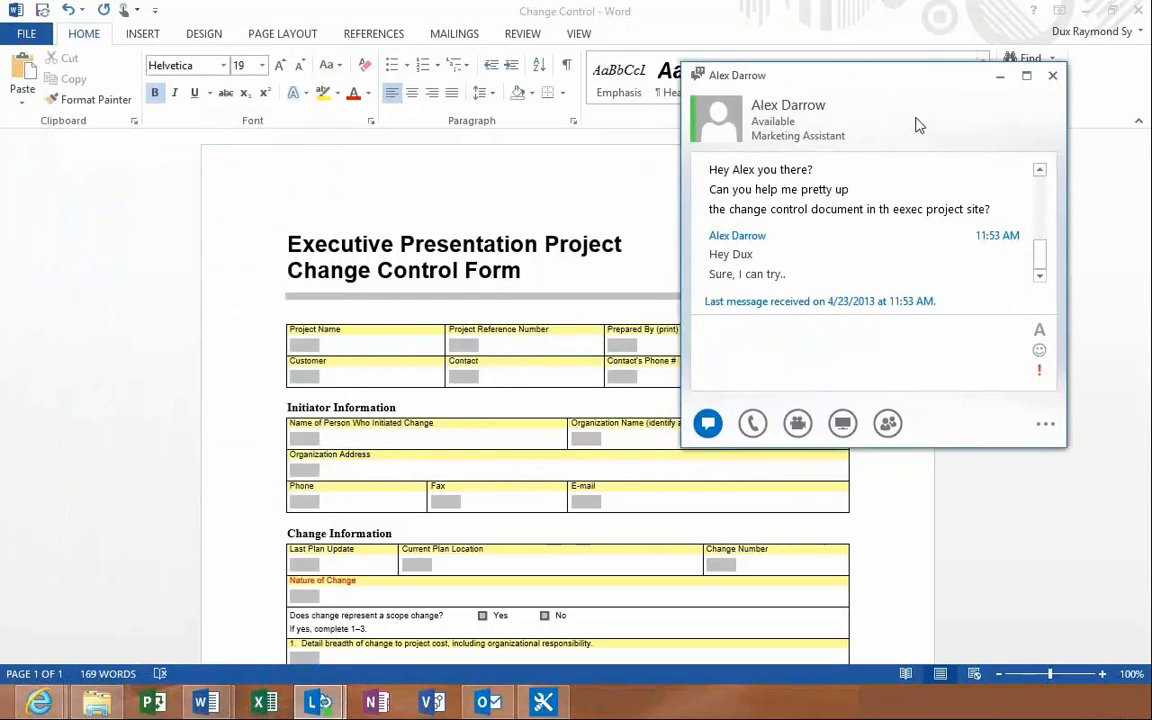
drag(926, 82, 995, 30)
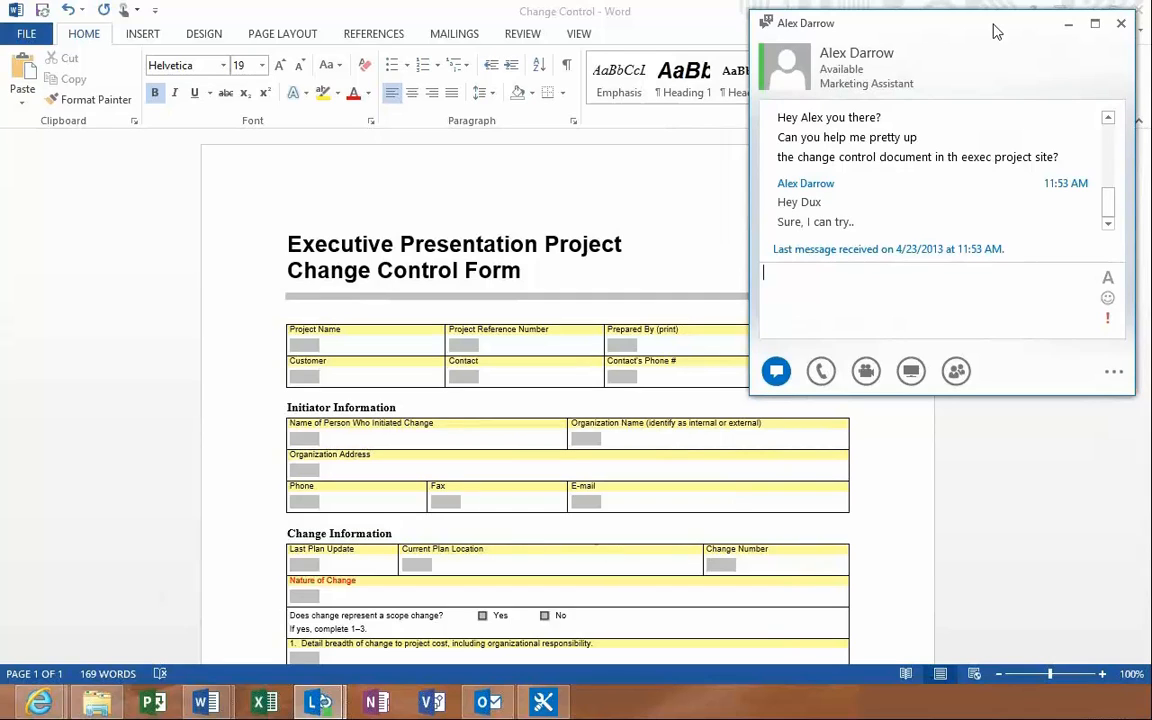
Return to the Word document, view the list of authors editing it, and dismiss the co-author notice
click(110, 406)
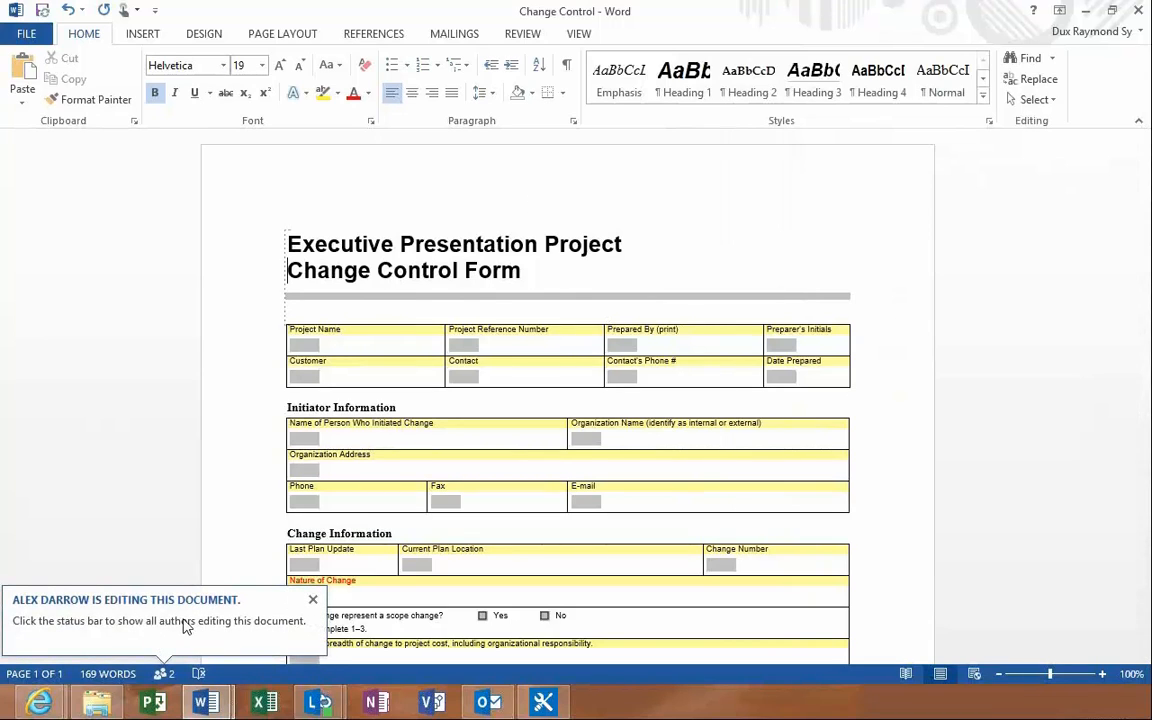
click(165, 670)
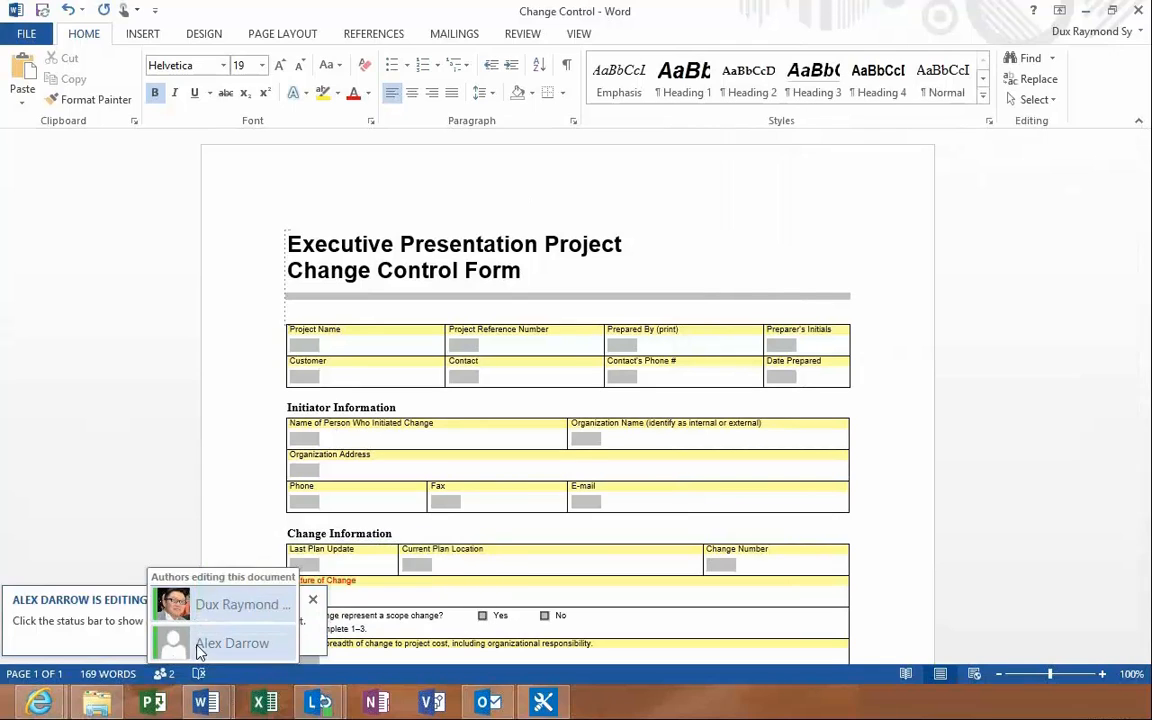
mouse_move(199, 648)
click(294, 610)
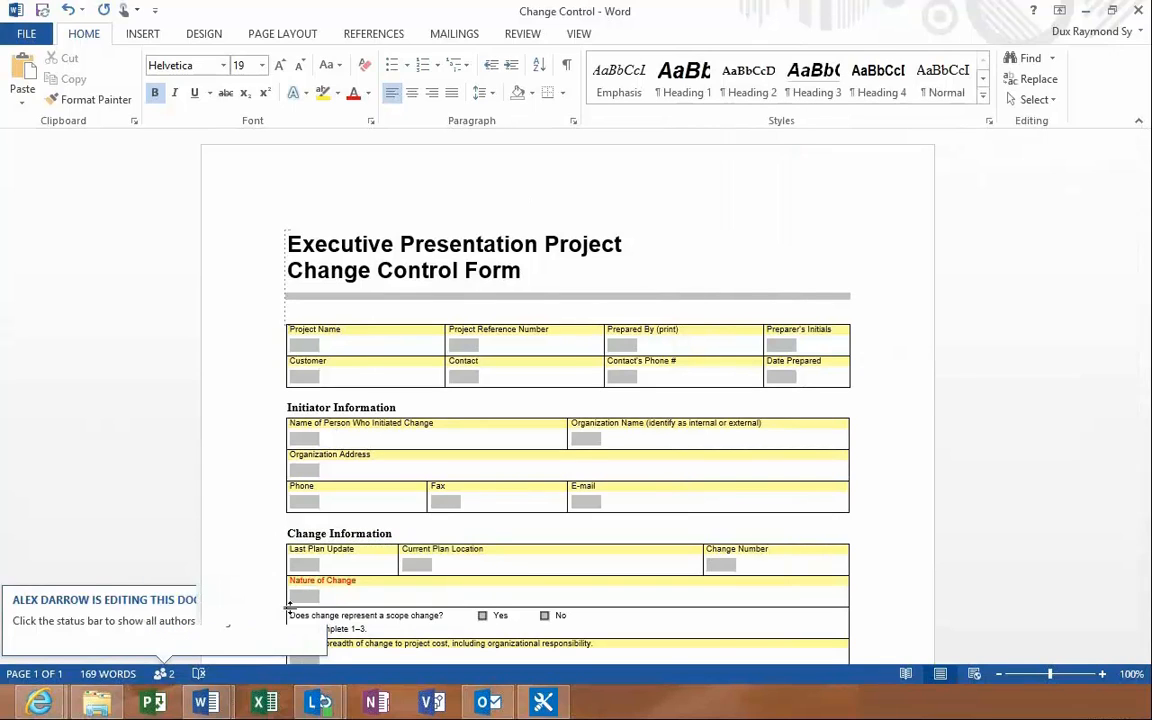
Send the co-author the chat message "make it pretty now"
text(ake i)
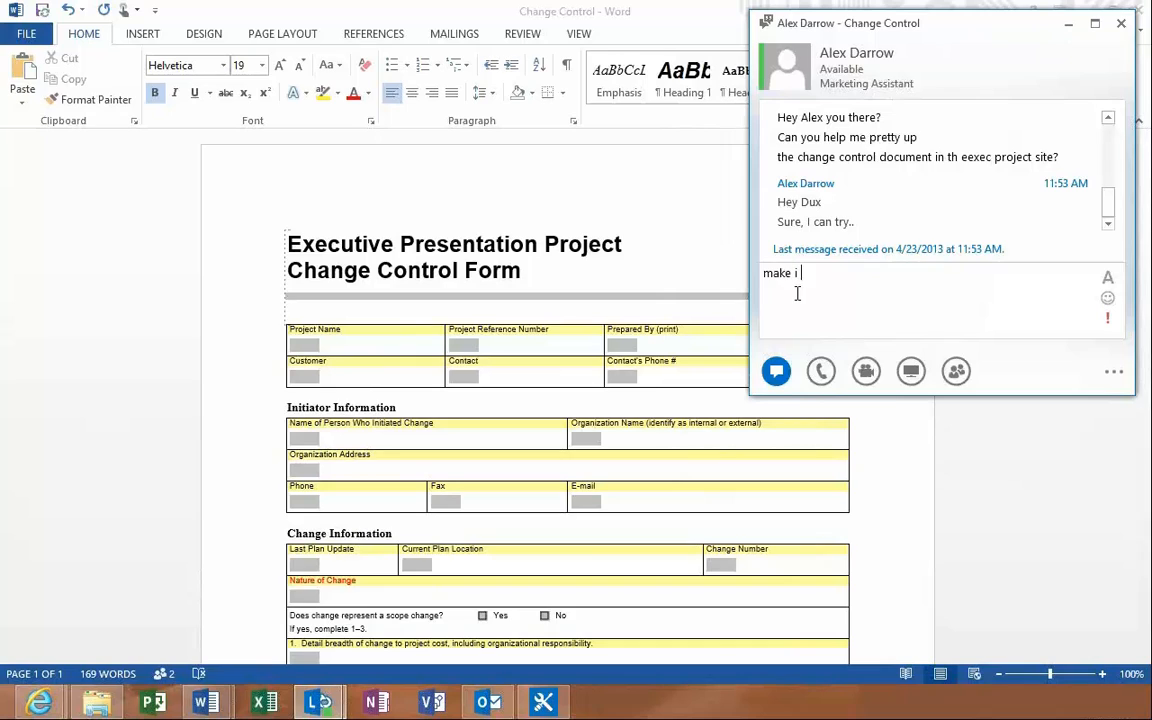
text(t pretty now)
key(Return)
Return to the document and select the title text, followed by the Initiator Information heading
click(386, 307)
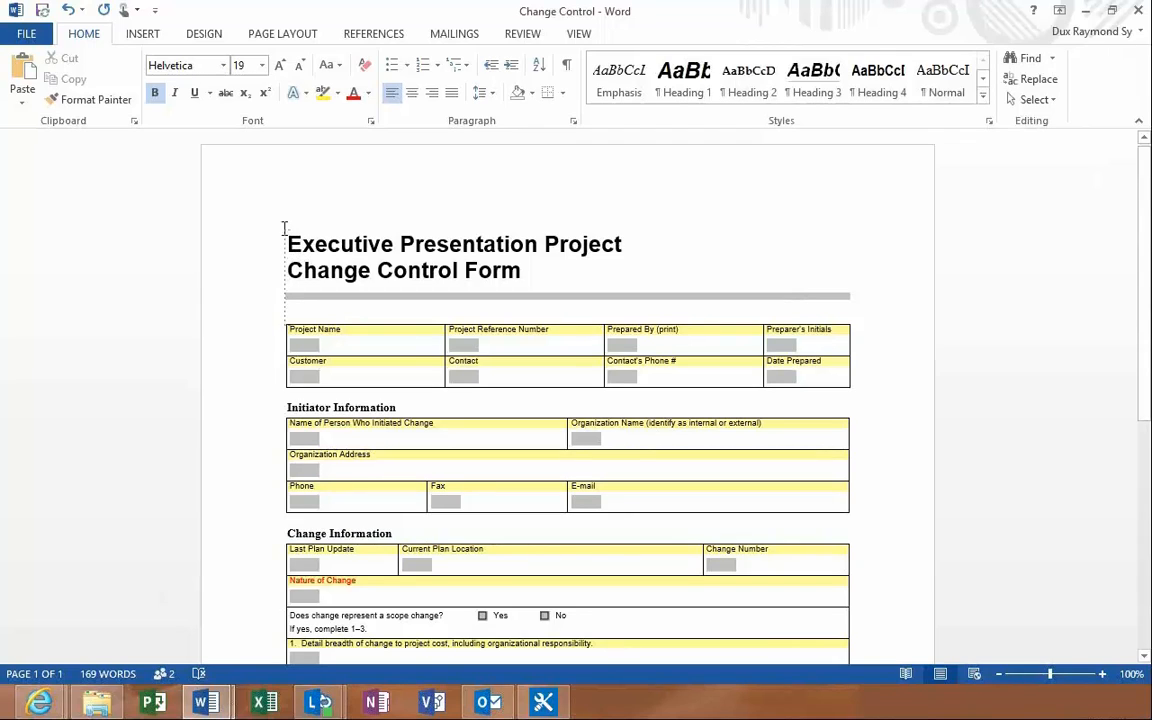
drag(570, 276, 287, 240)
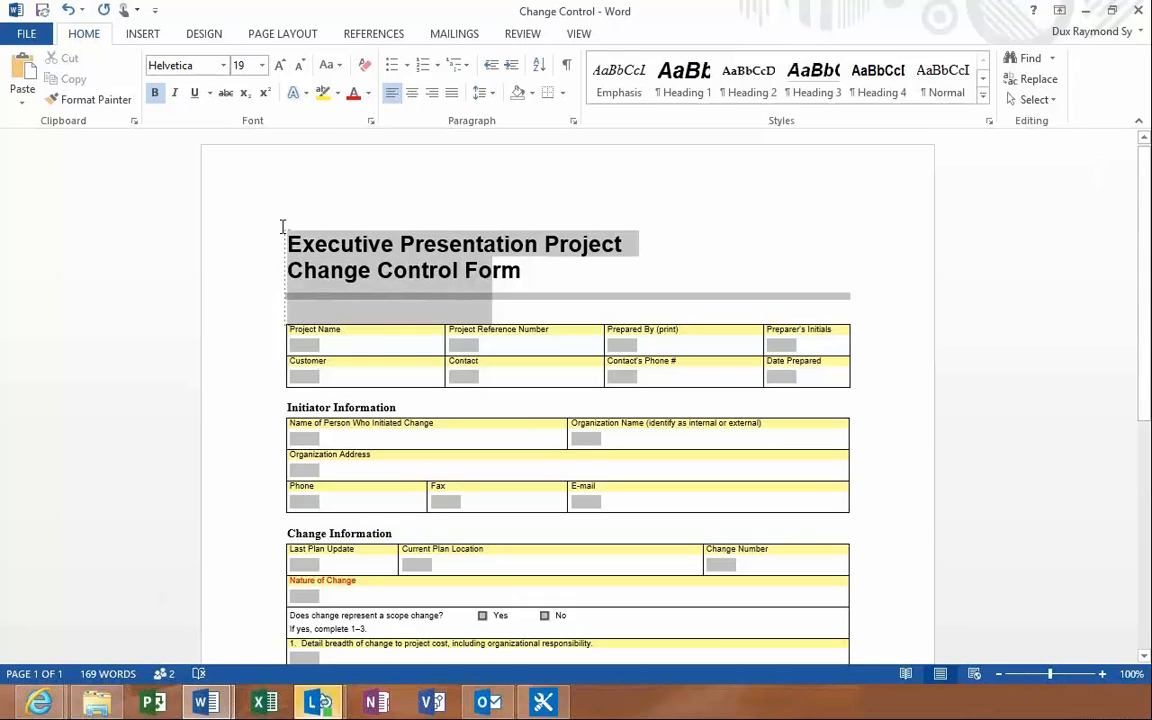
click(208, 414)
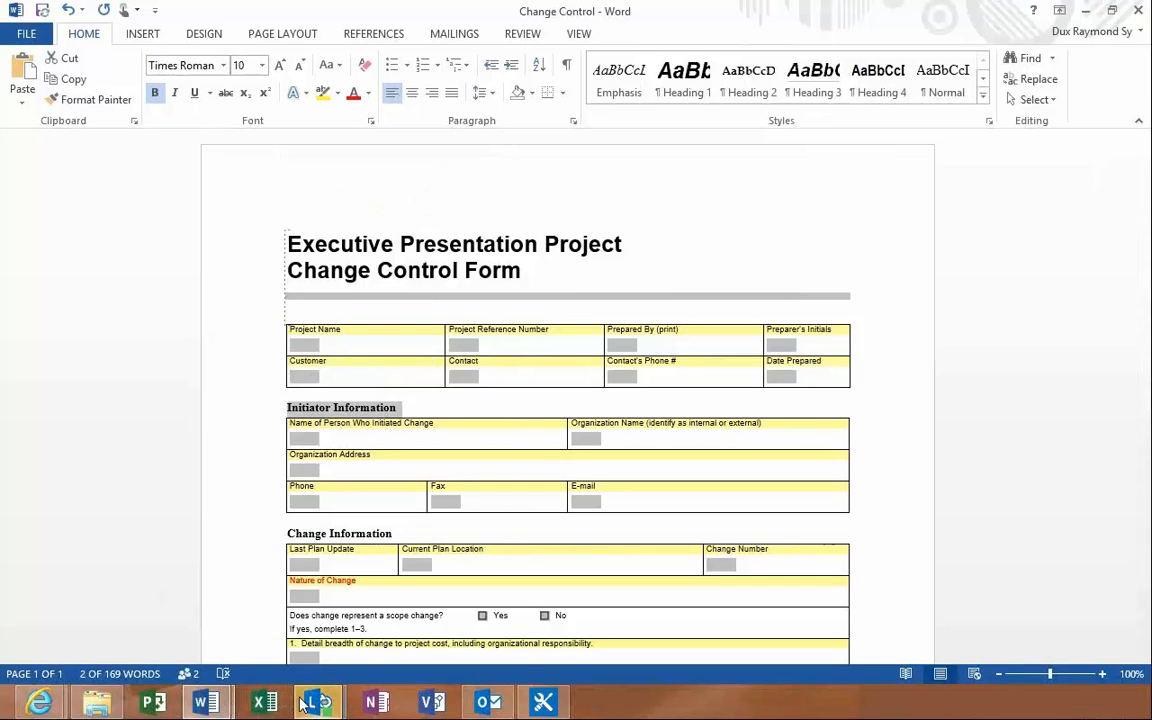
Check the Lync conversation for the co-author's reply and return to the Word document
mouse_move(318, 703)
click(405, 640)
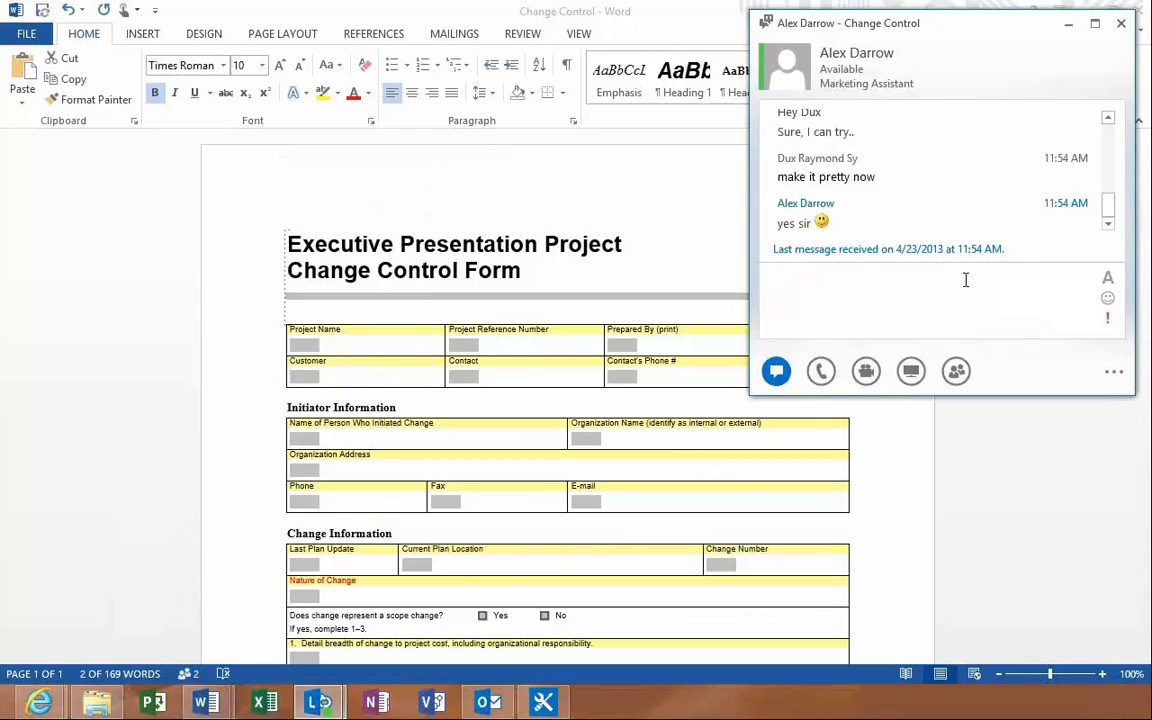
click(979, 580)
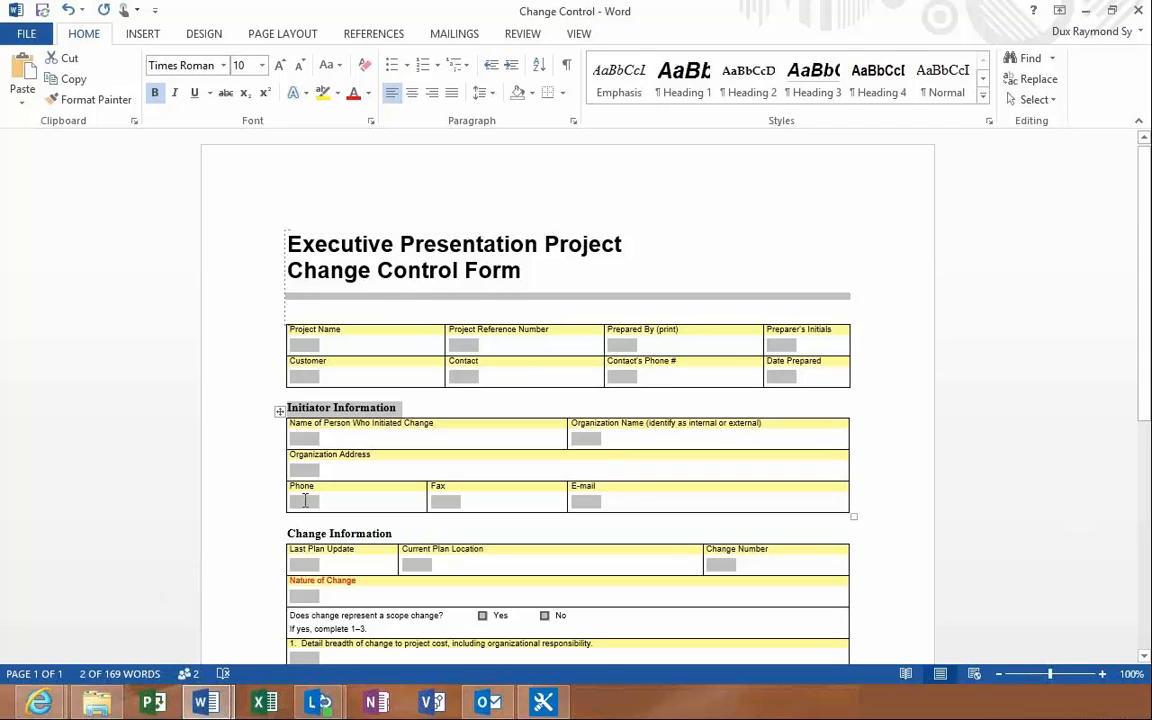
Select the row of Phone, Fax and E-mail labels in the Initiator Information table
click(250, 490)
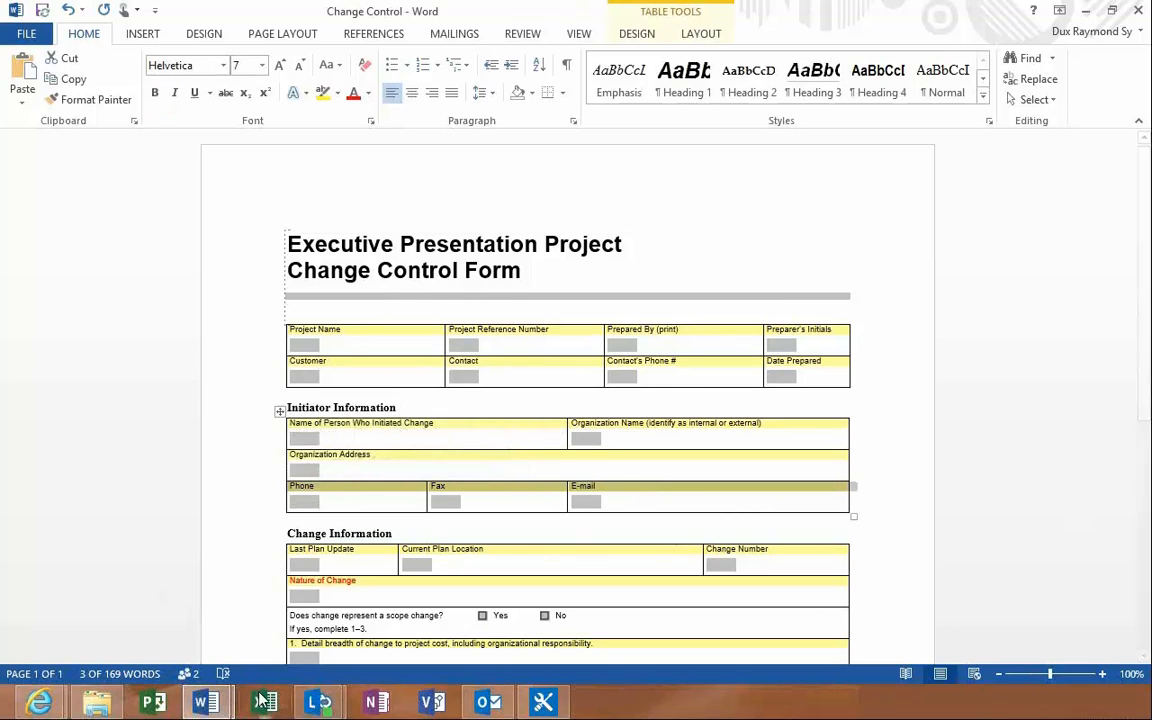
Look over the form, clear the table row selection and list the authors currently editing the document
scroll(582, 313, down, 4)
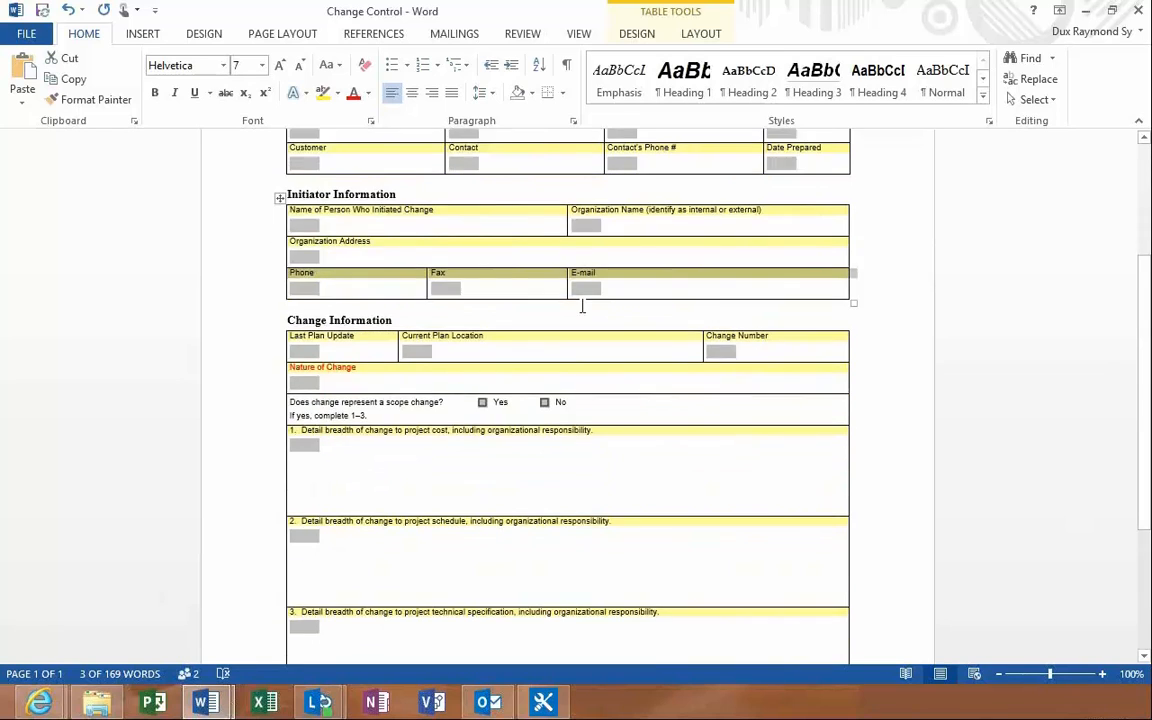
scroll(583, 305, up, 4)
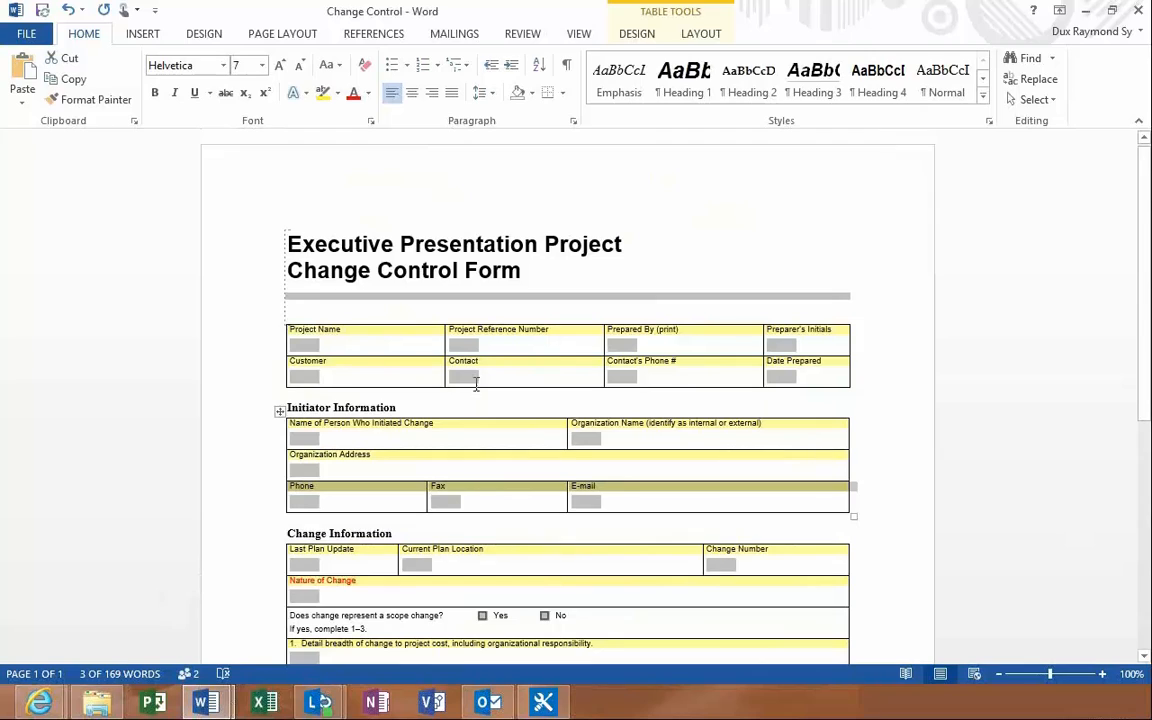
click(873, 592)
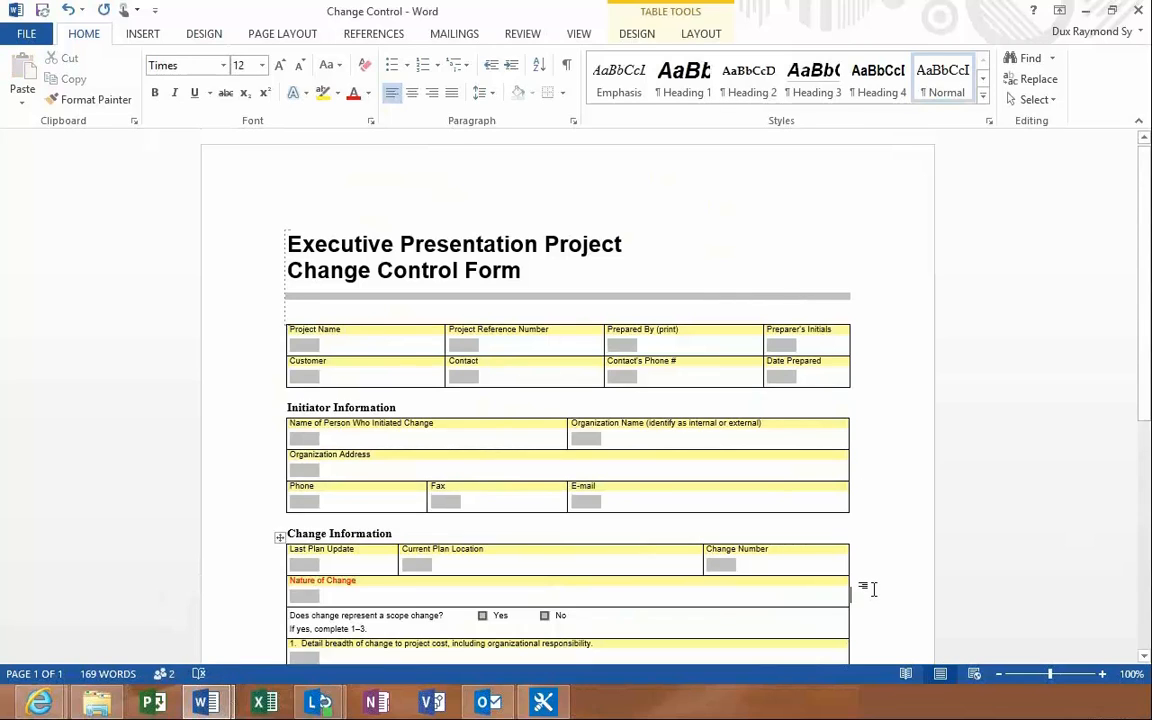
click(163, 673)
click(70, 442)
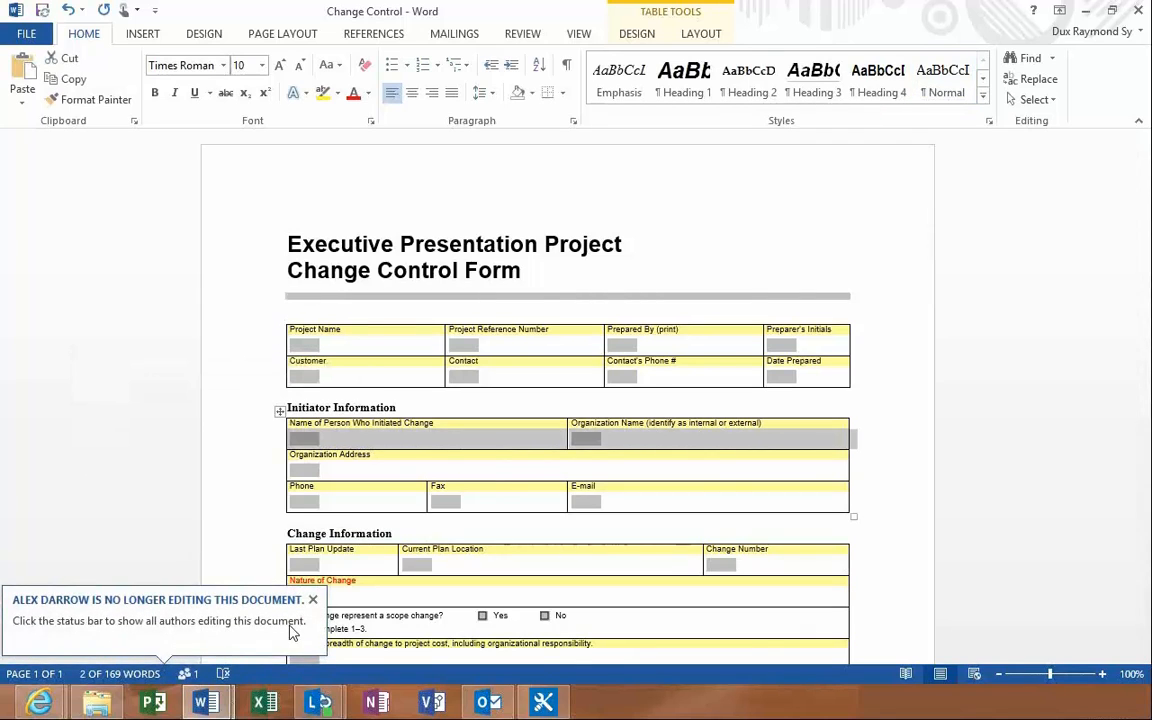
click(170, 400)
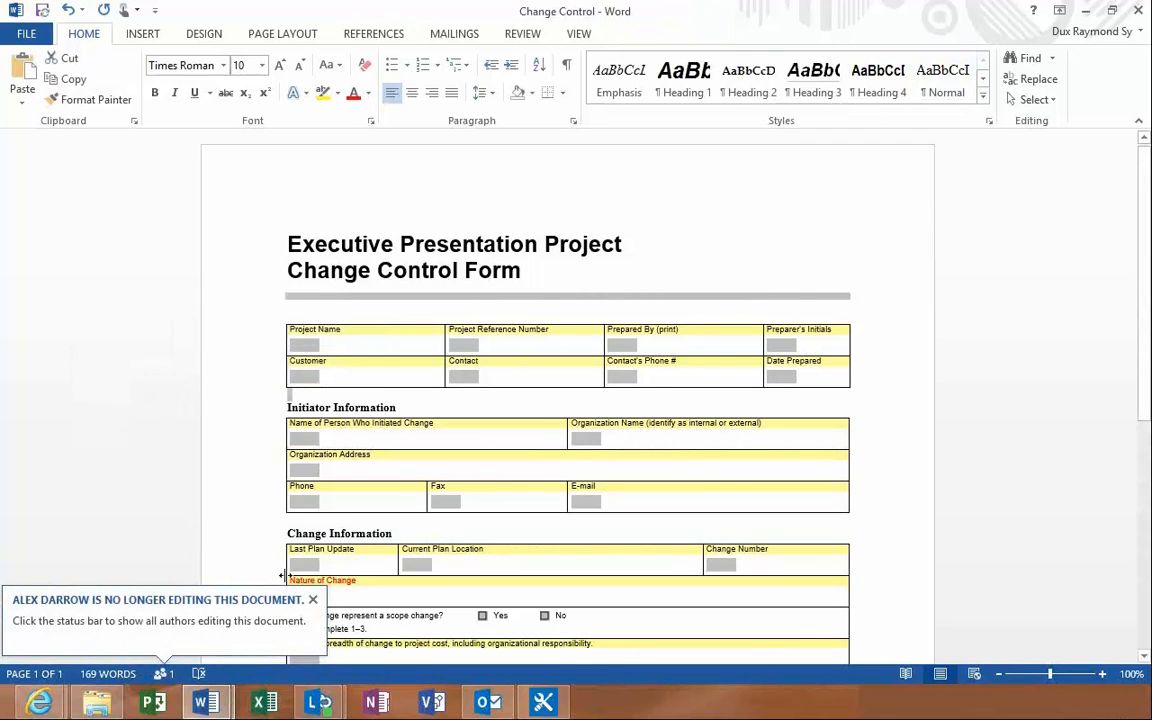
Save the Change Control document to the server
click(42, 11)
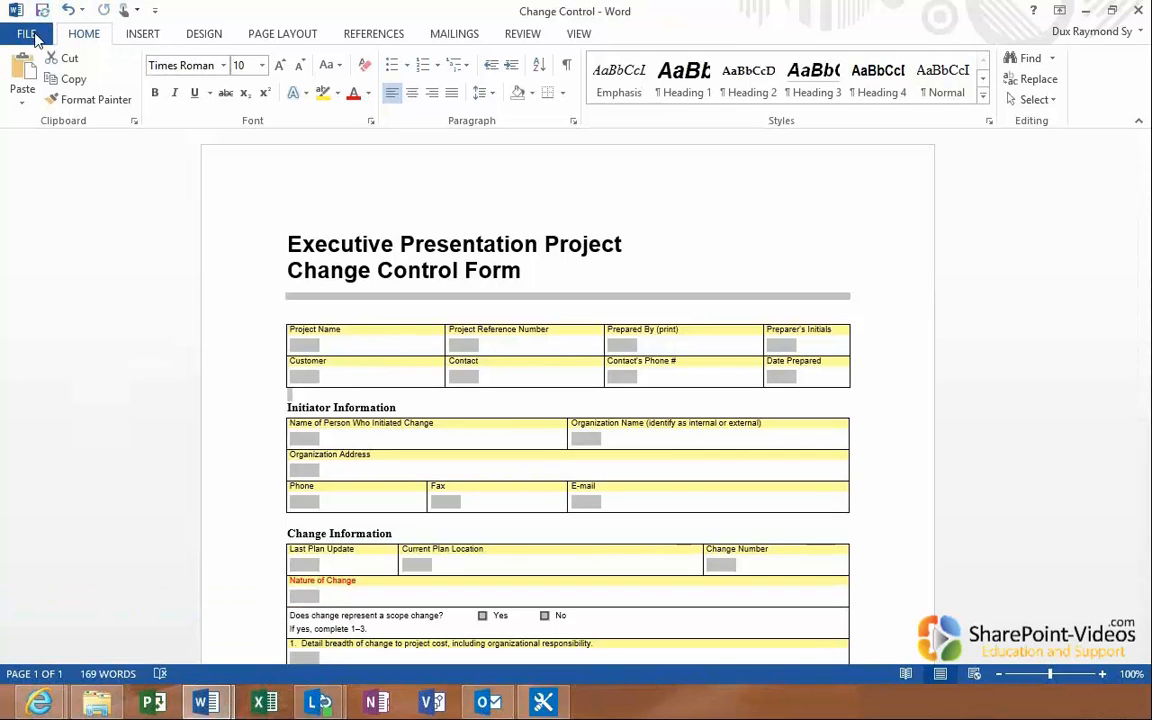
click(33, 35)
click(71, 181)
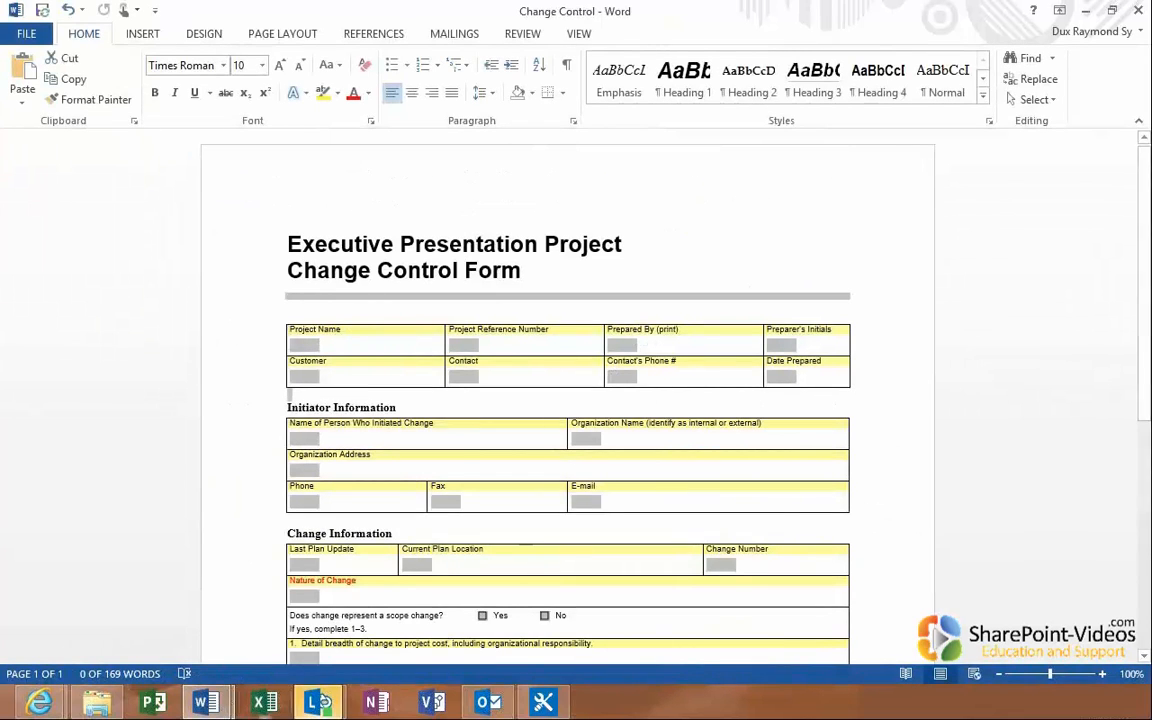
Check the Lync conversation for the co-author's reply and put the Change Control document window away
mouse_move(318, 703)
click(425, 622)
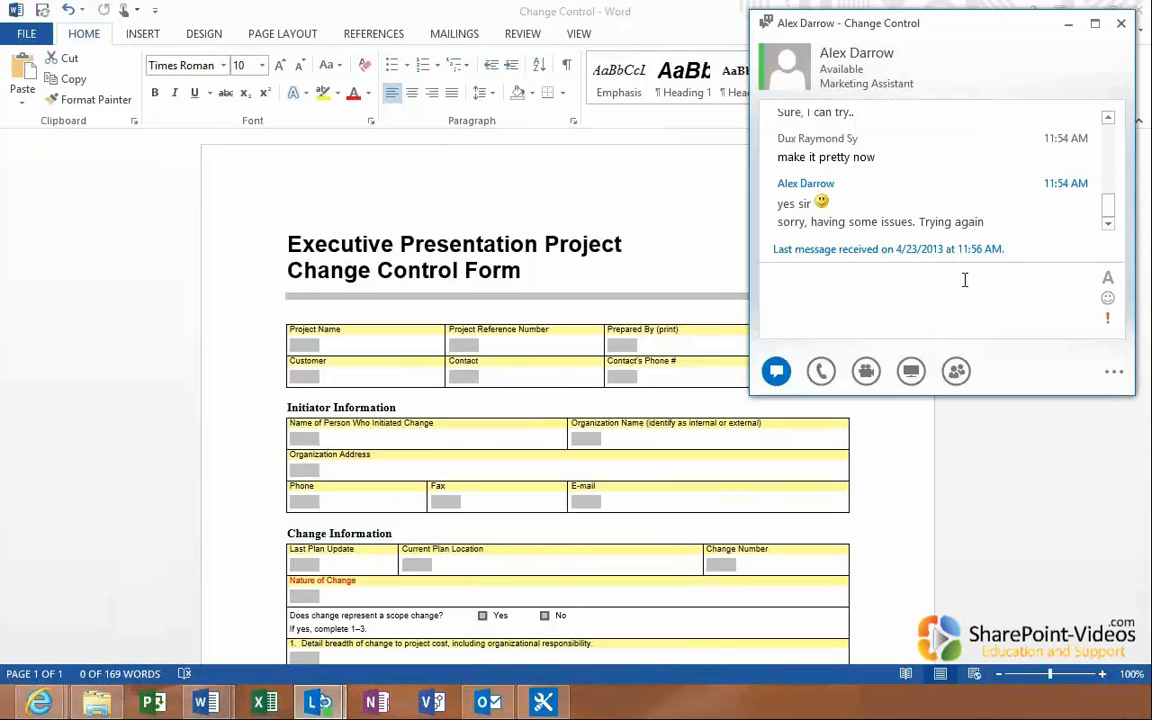
click(1054, 496)
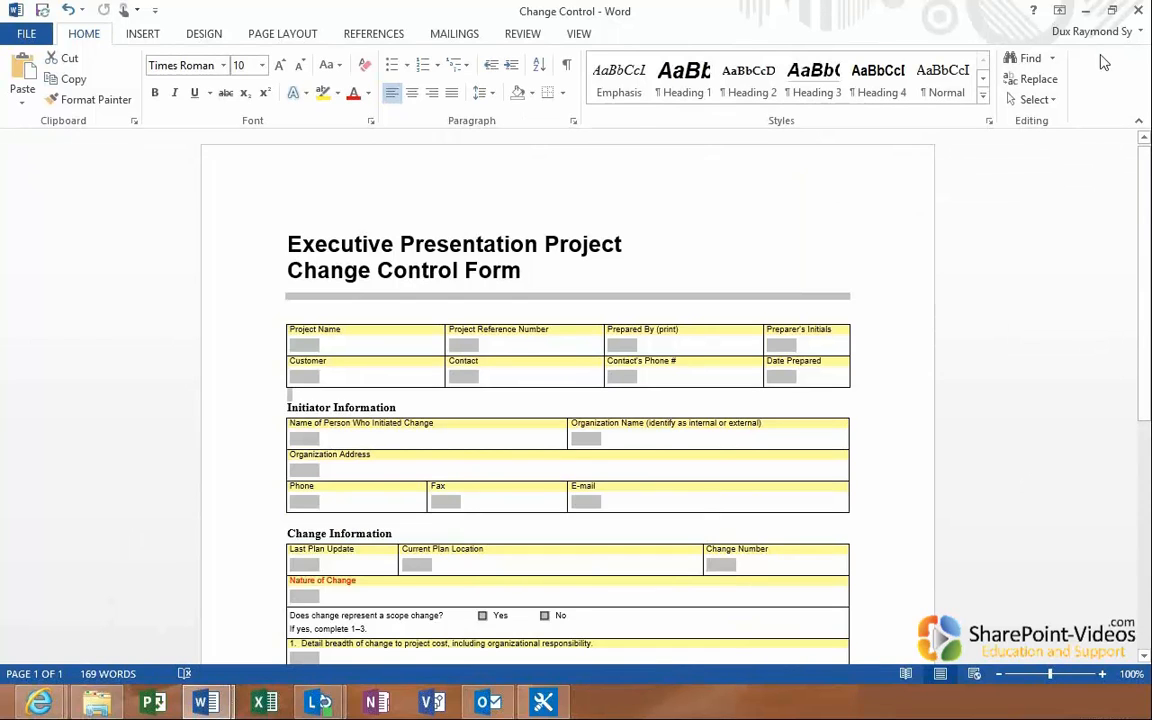
click(1138, 11)
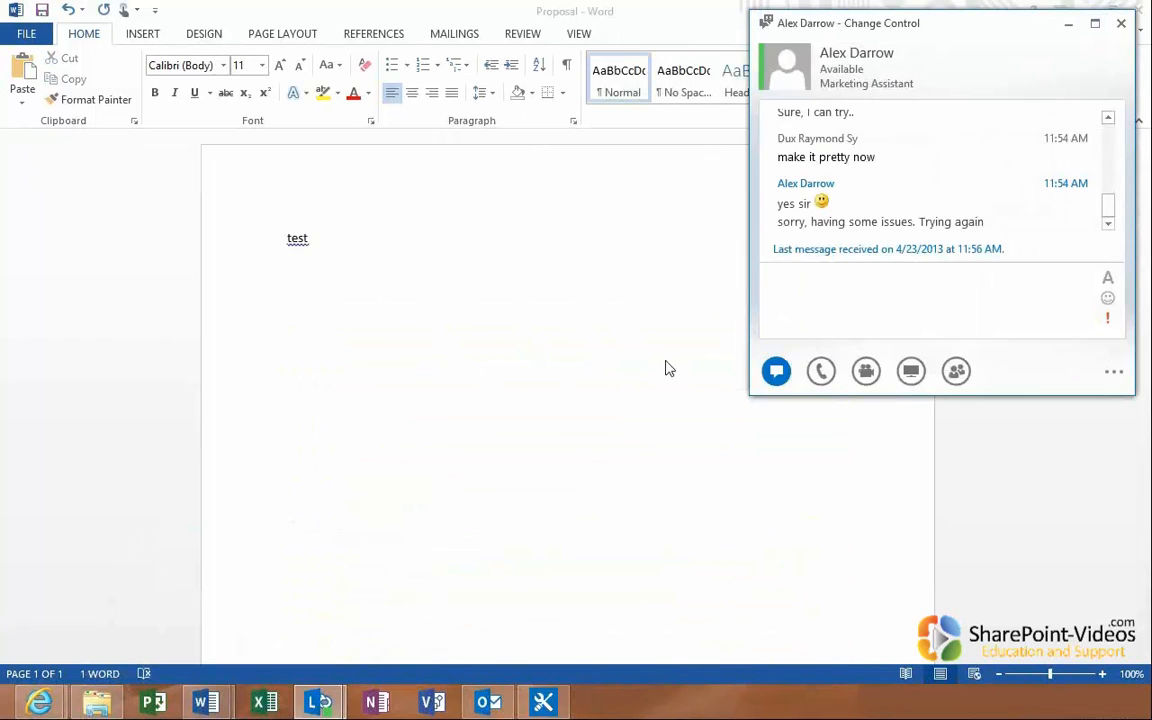
Switch to the SharePoint site in the browser, open its home page and check the Lync conversation for a new reply
mouse_move(40, 700)
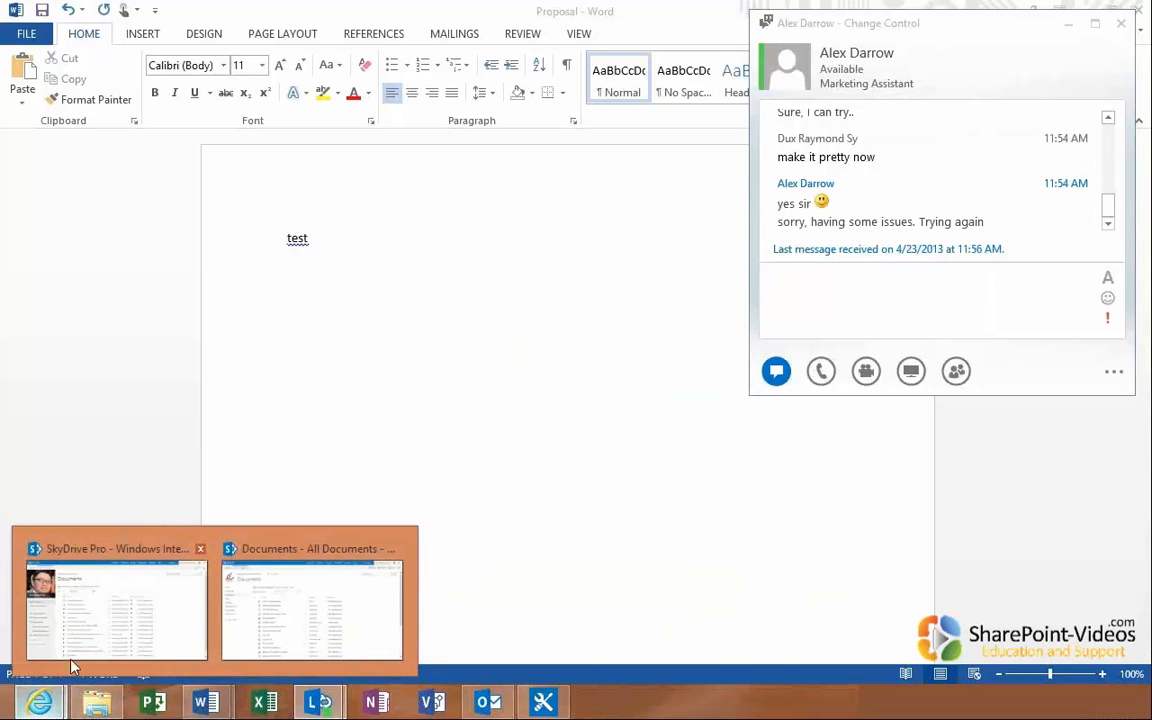
click(296, 645)
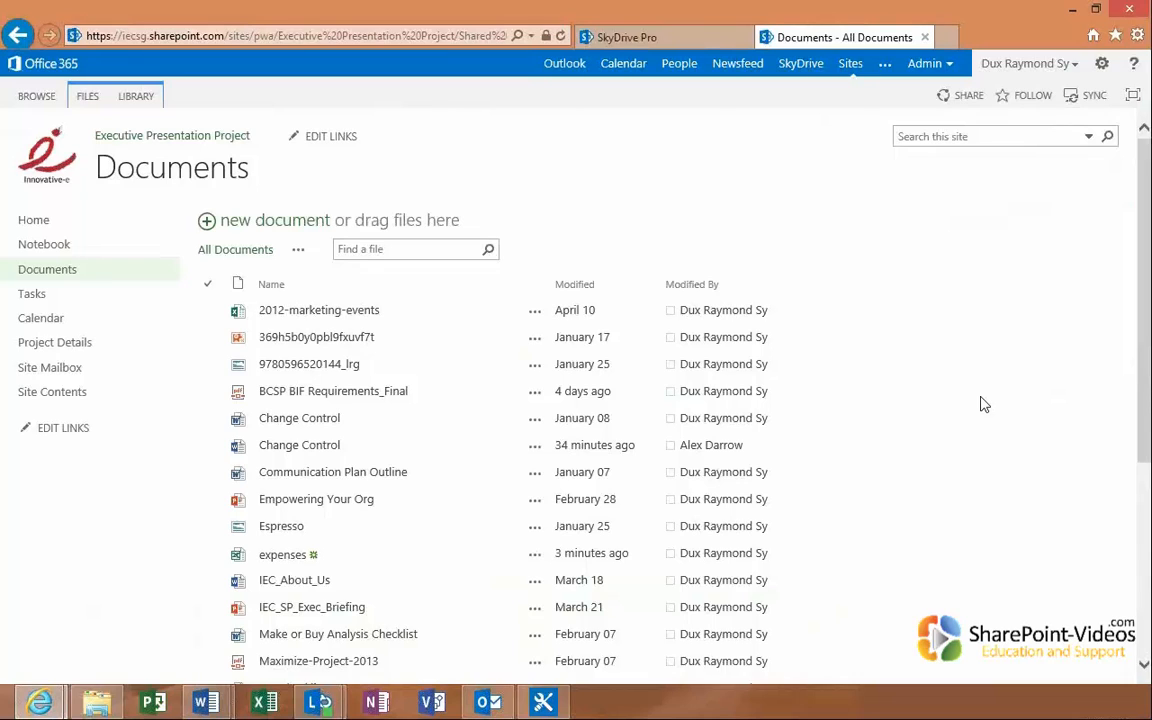
click(24, 232)
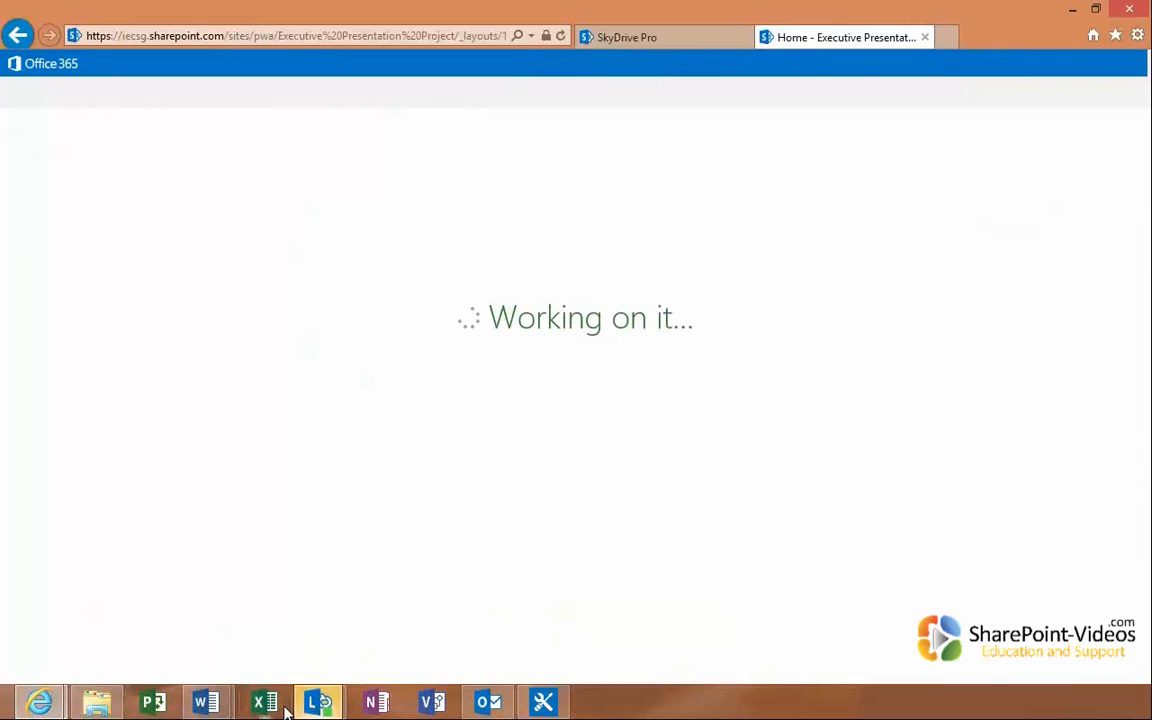
mouse_move(330, 708)
click(391, 625)
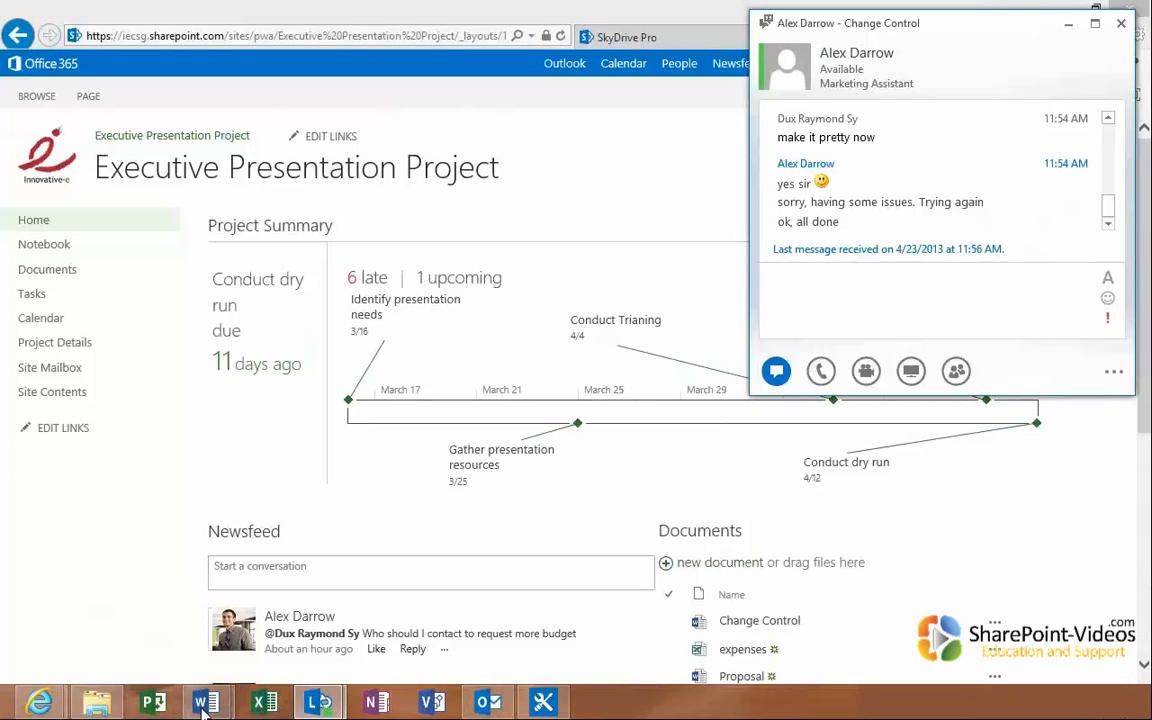
Return to the Change Control document in Word and load the co-author's available updates
mouse_move(206, 700)
click(283, 636)
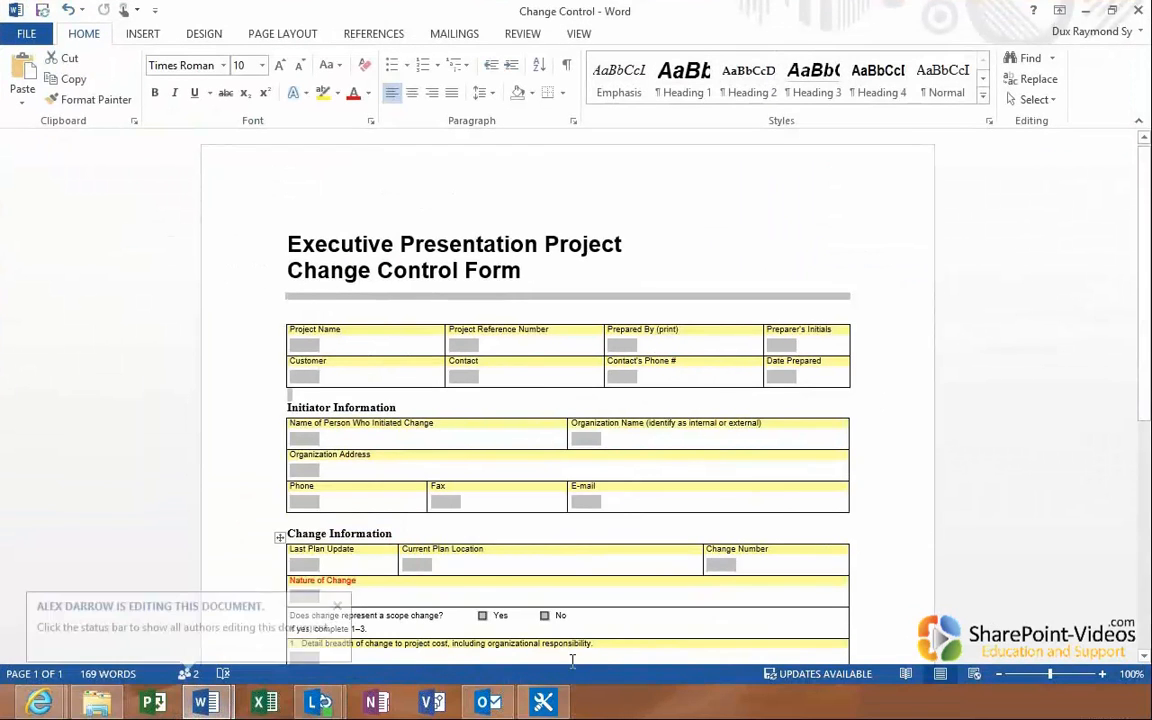
click(795, 675)
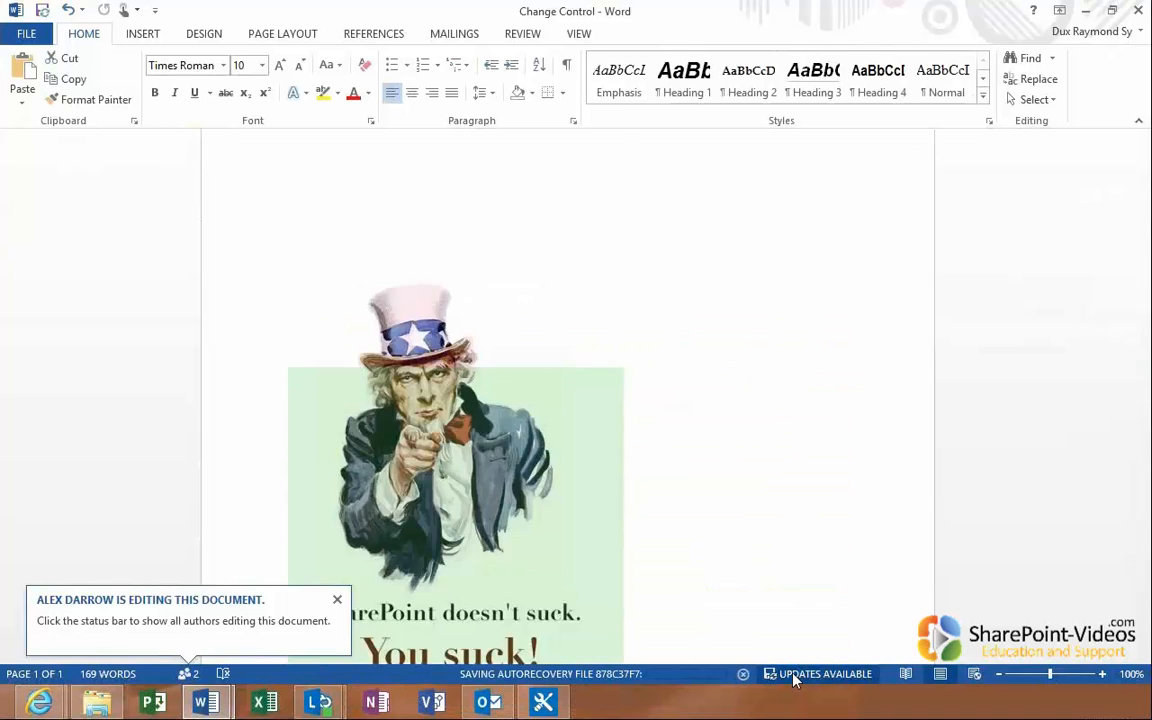
Examine the picture the co-author added below the form title, selecting and deselecting it
scroll(691, 483, down, 5)
scroll(691, 483, up, 4)
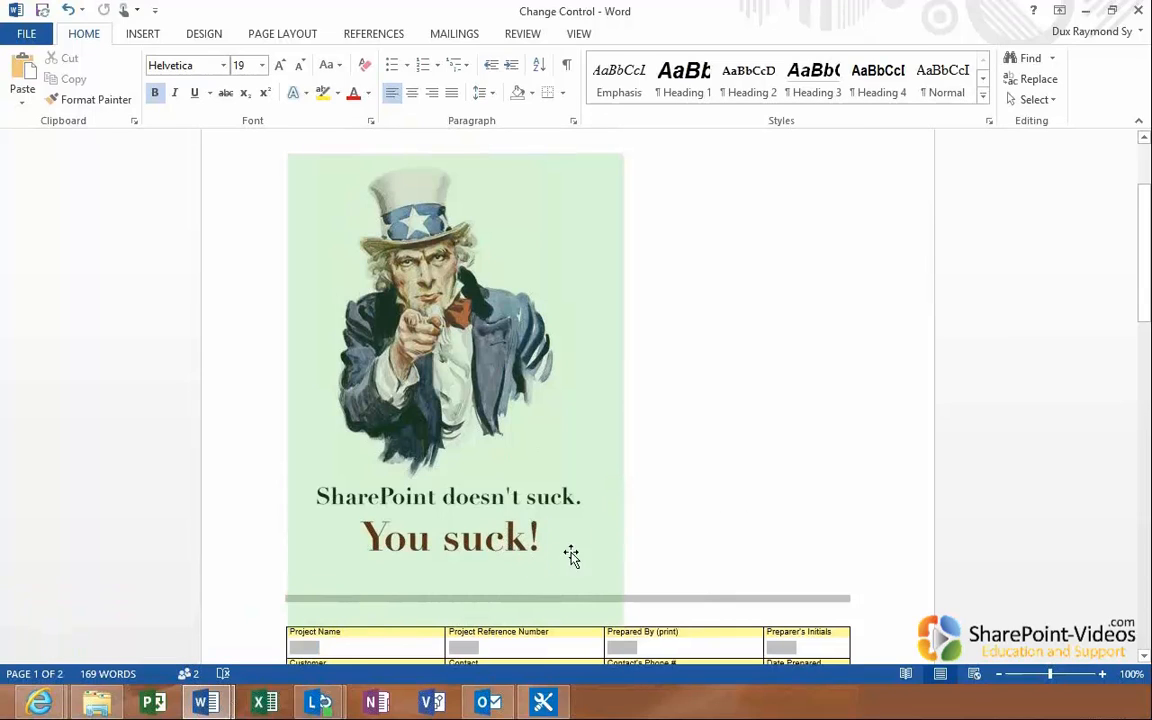
scroll(694, 390, up, 3)
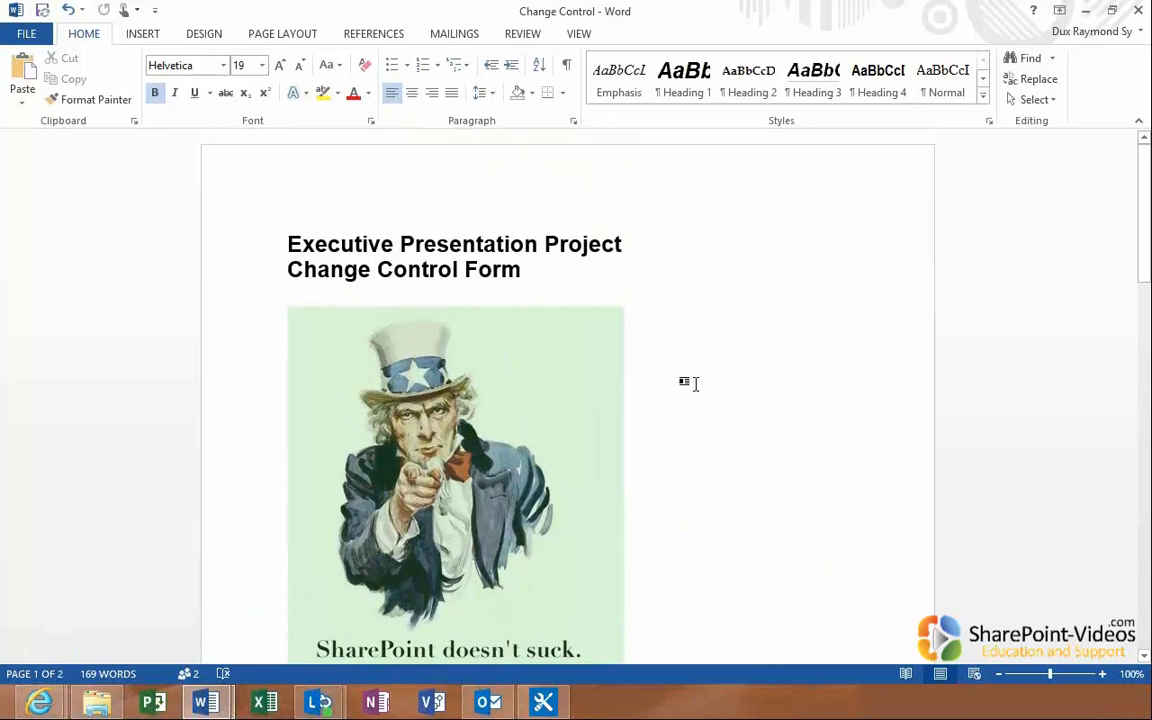
click(252, 393)
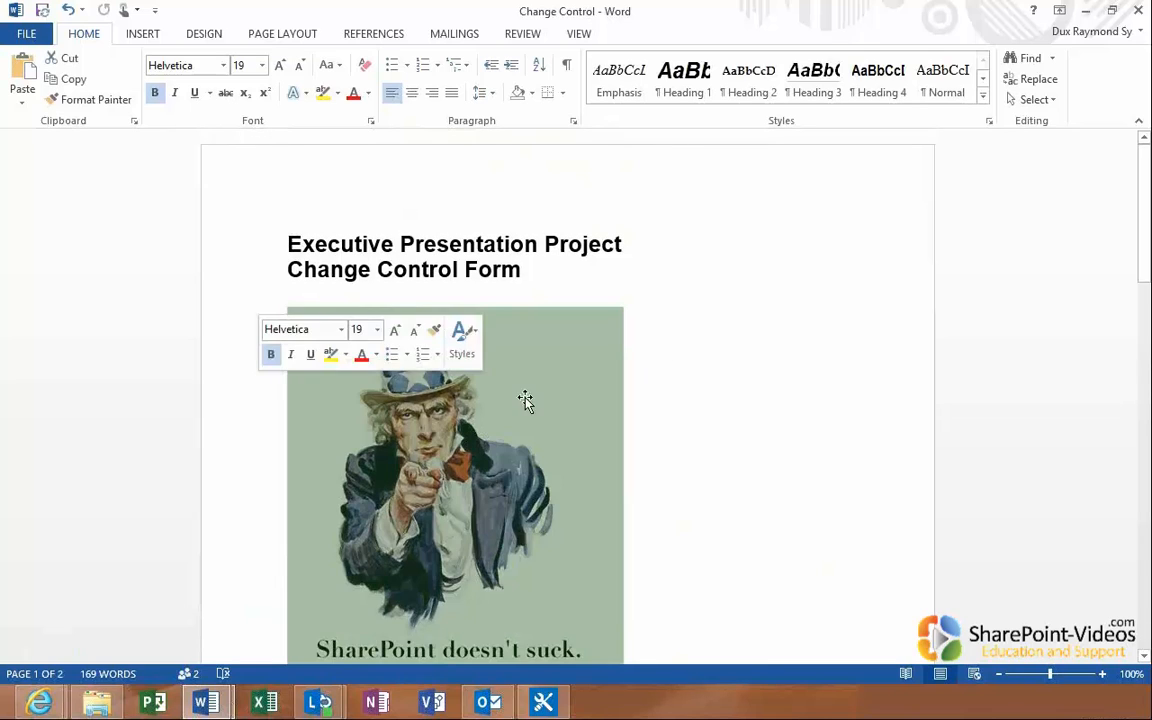
click(738, 443)
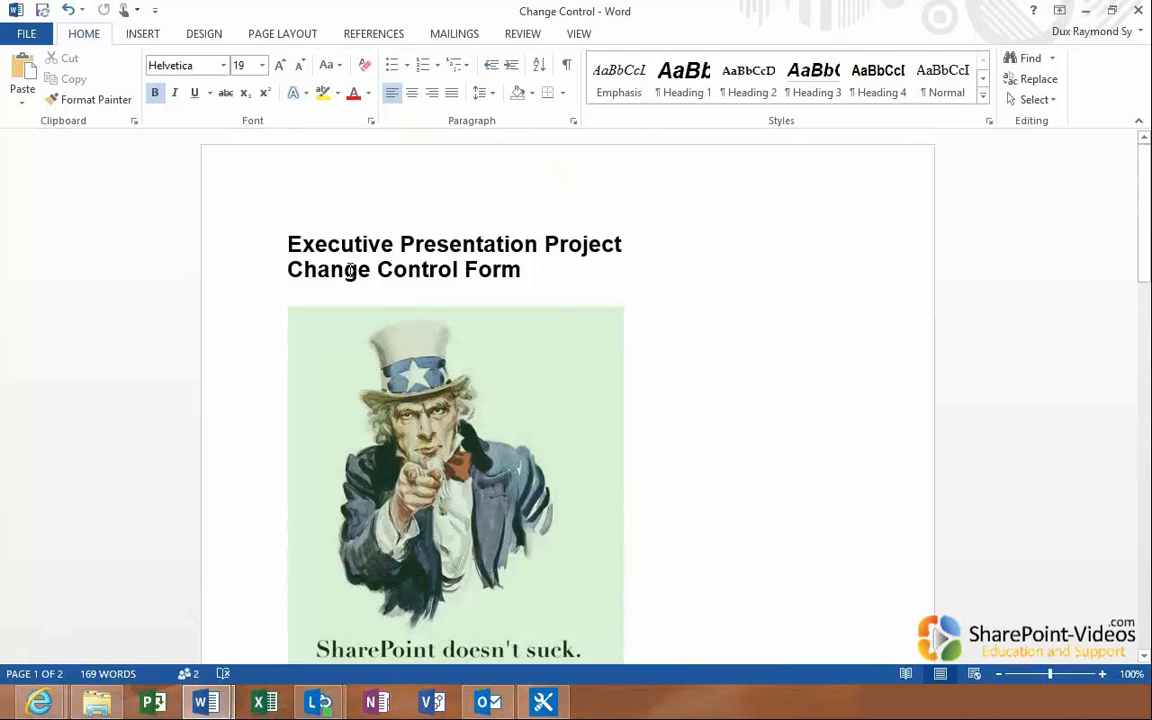
Try to compare the document with a specific version and with the last version saved on the server
click(544, 40)
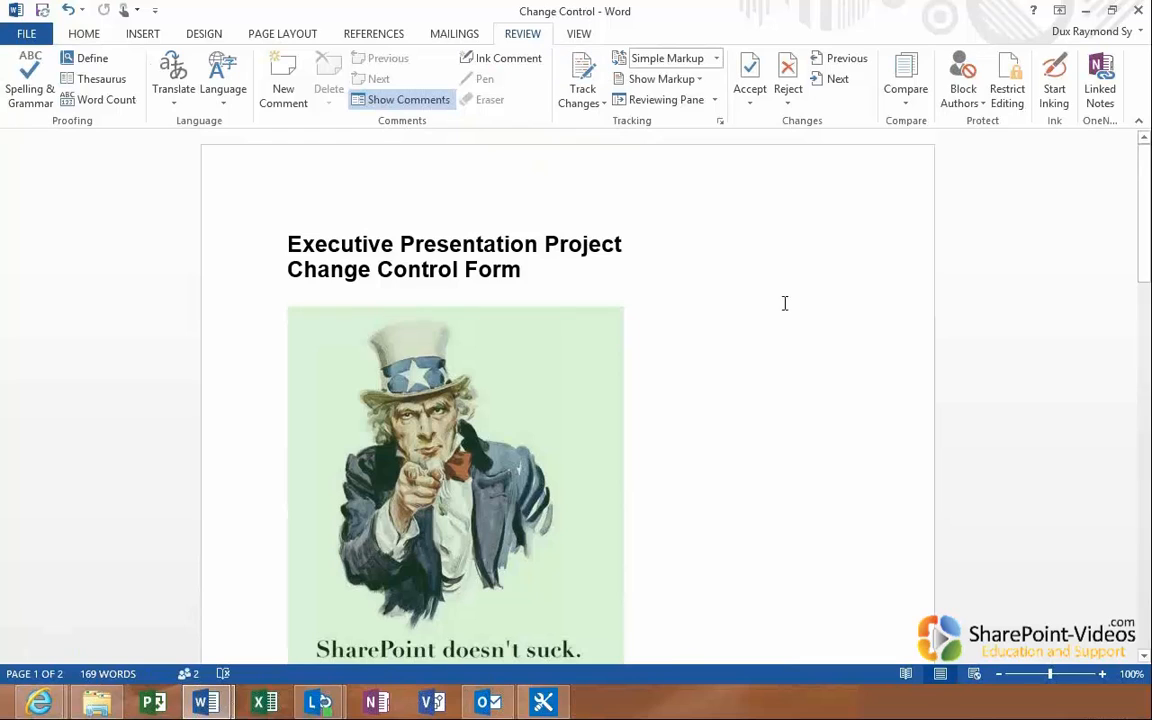
click(912, 100)
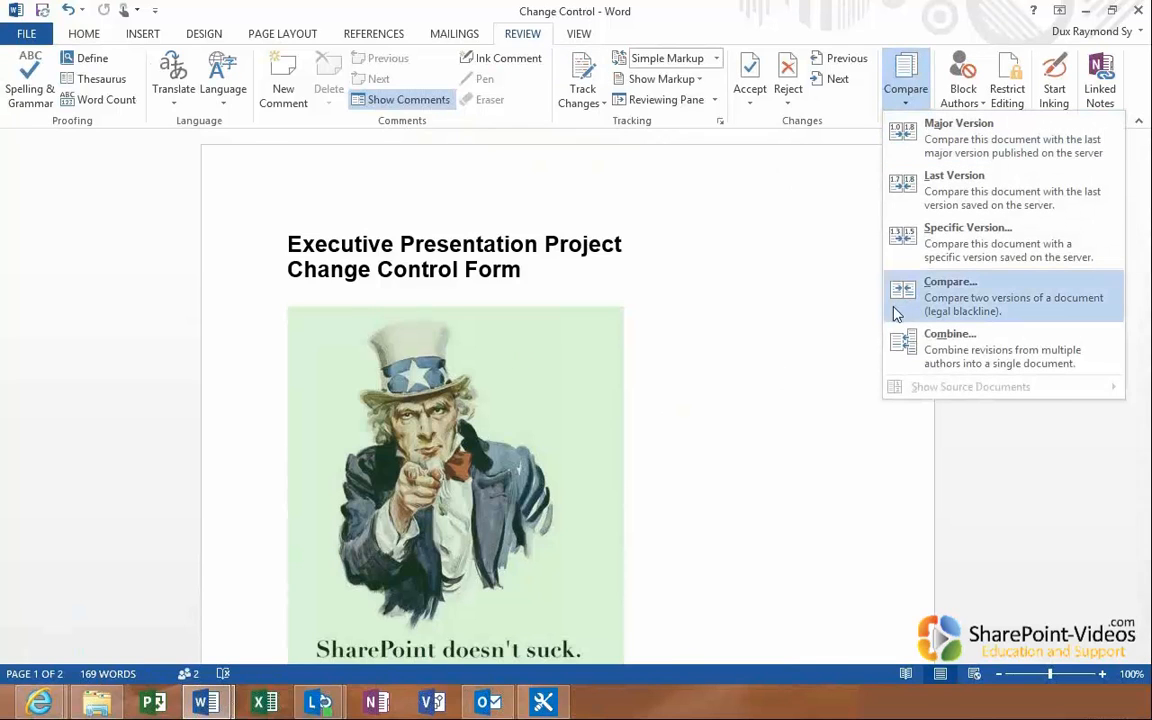
click(935, 252)
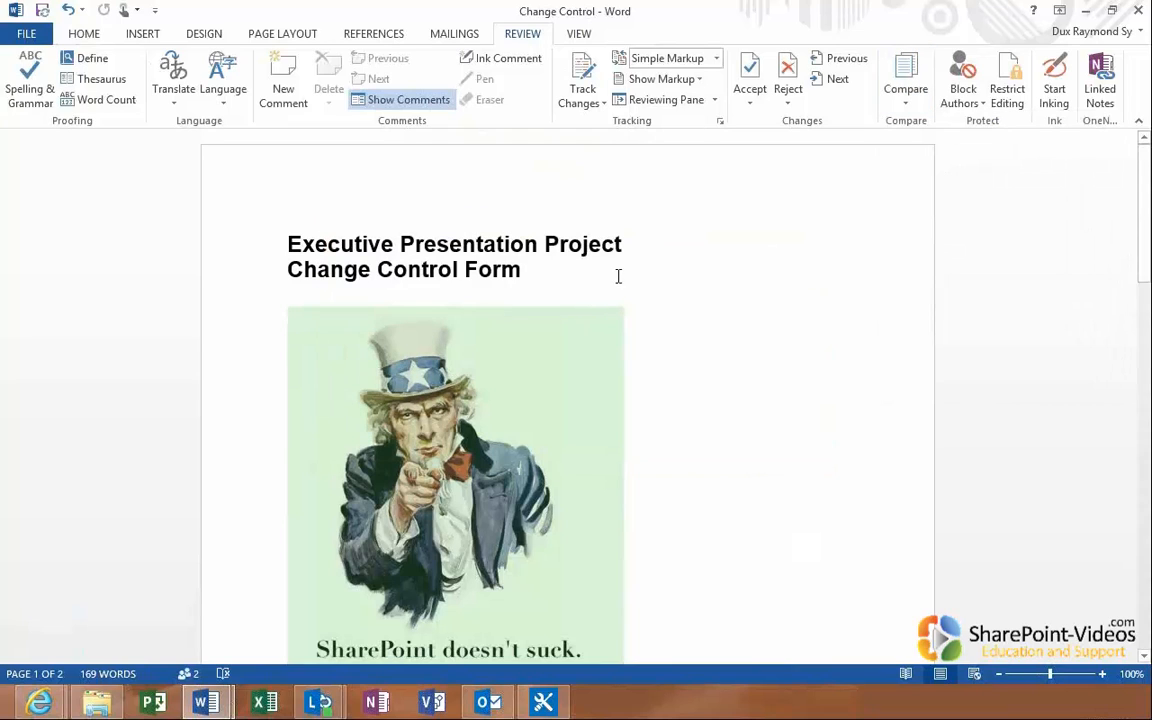
click(905, 88)
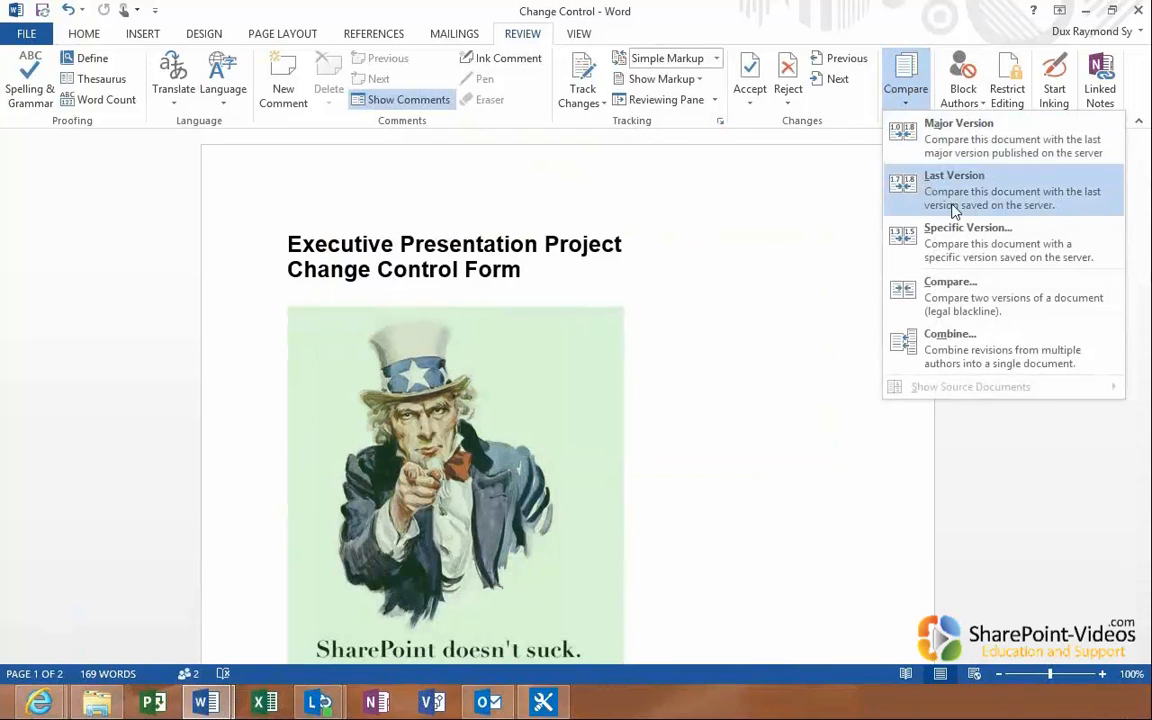
click(958, 237)
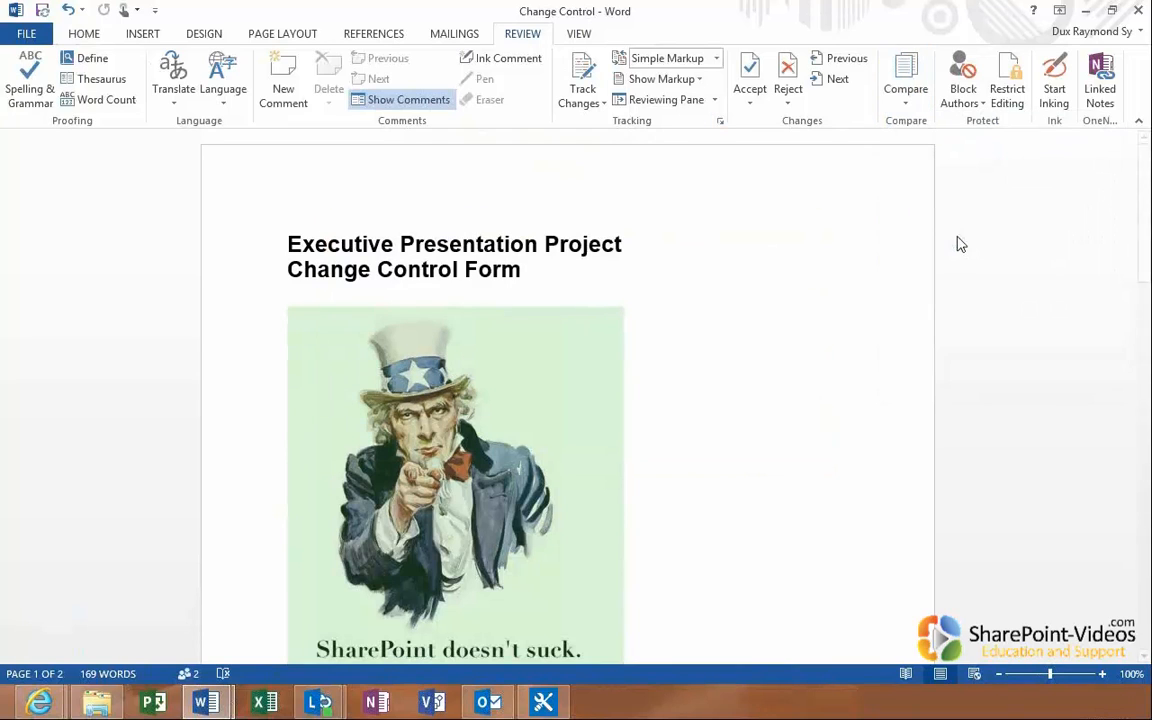
click(897, 108)
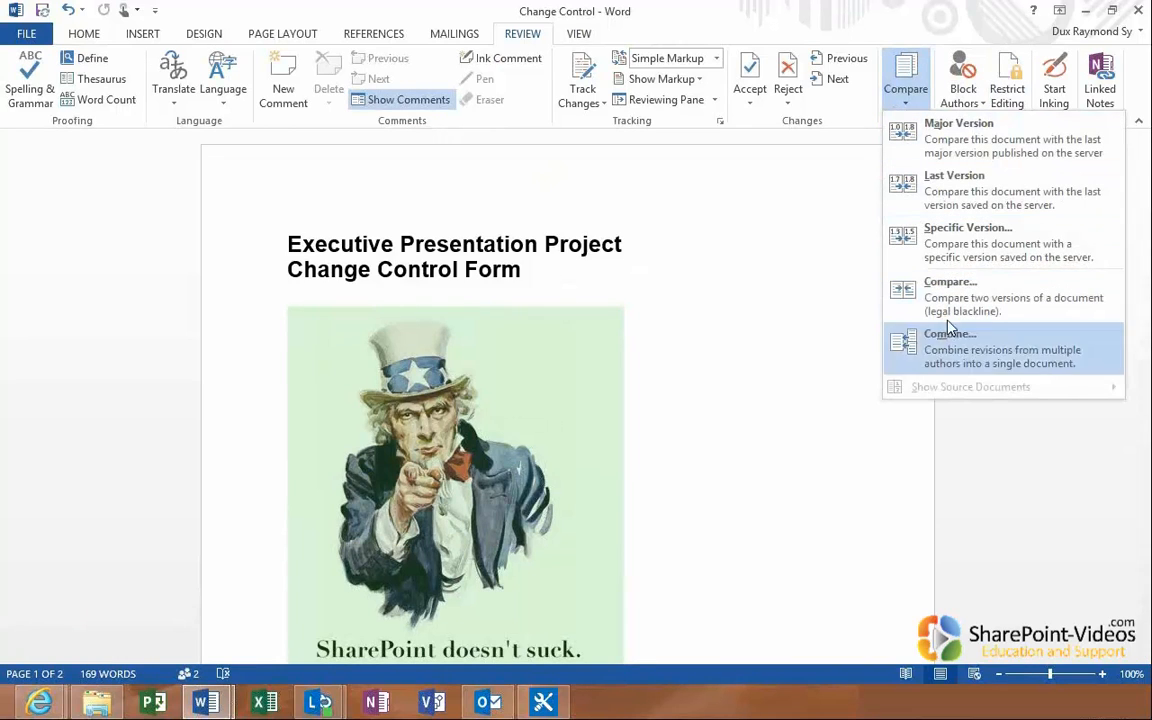
click(941, 185)
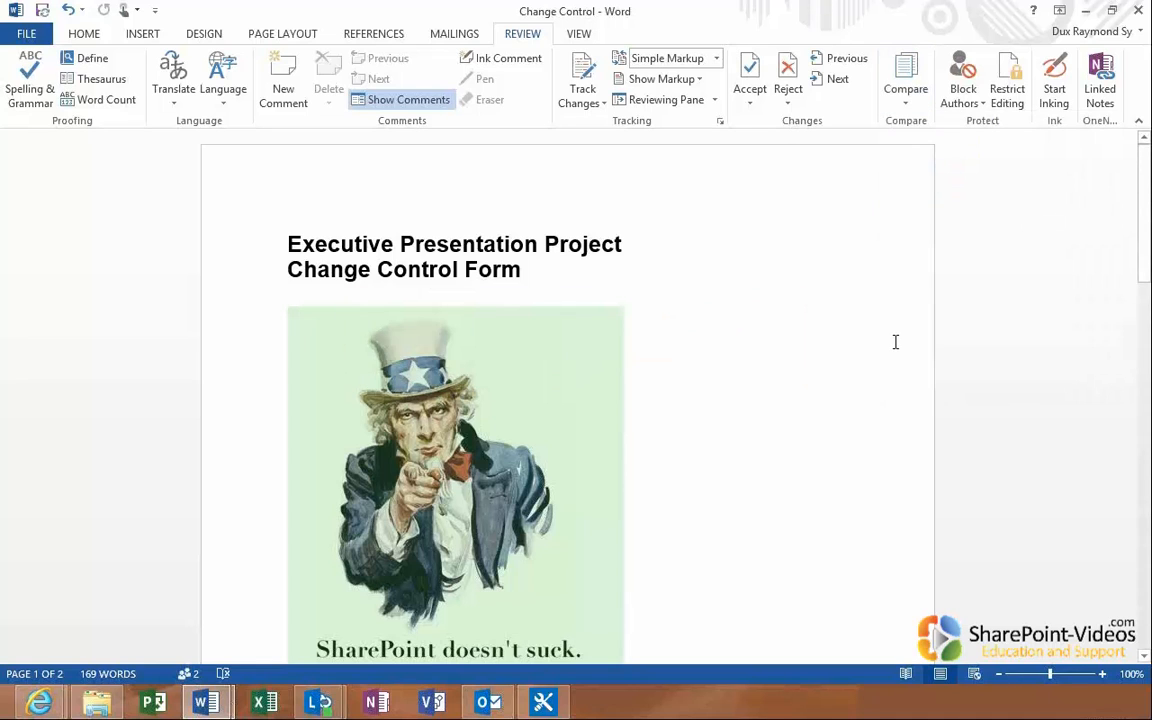
Open the site's Documents library in the browser and examine the extra options of the Change Control file the co-author modified
click(1086, 12)
click(705, 540)
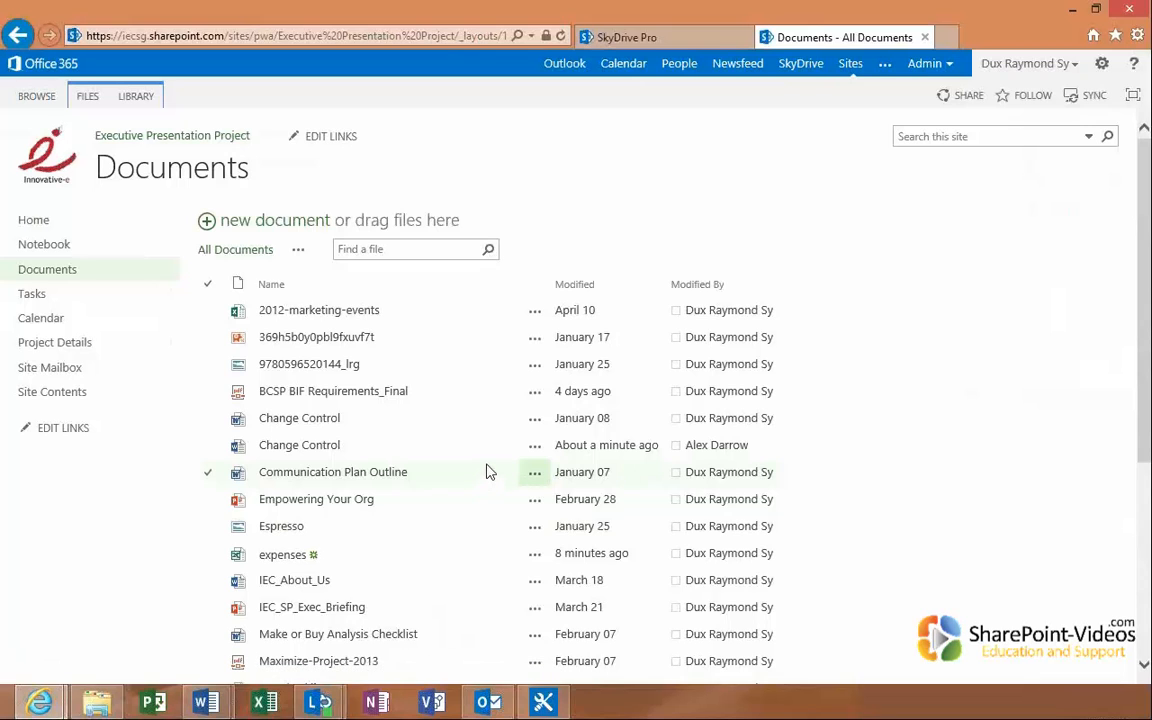
click(535, 445)
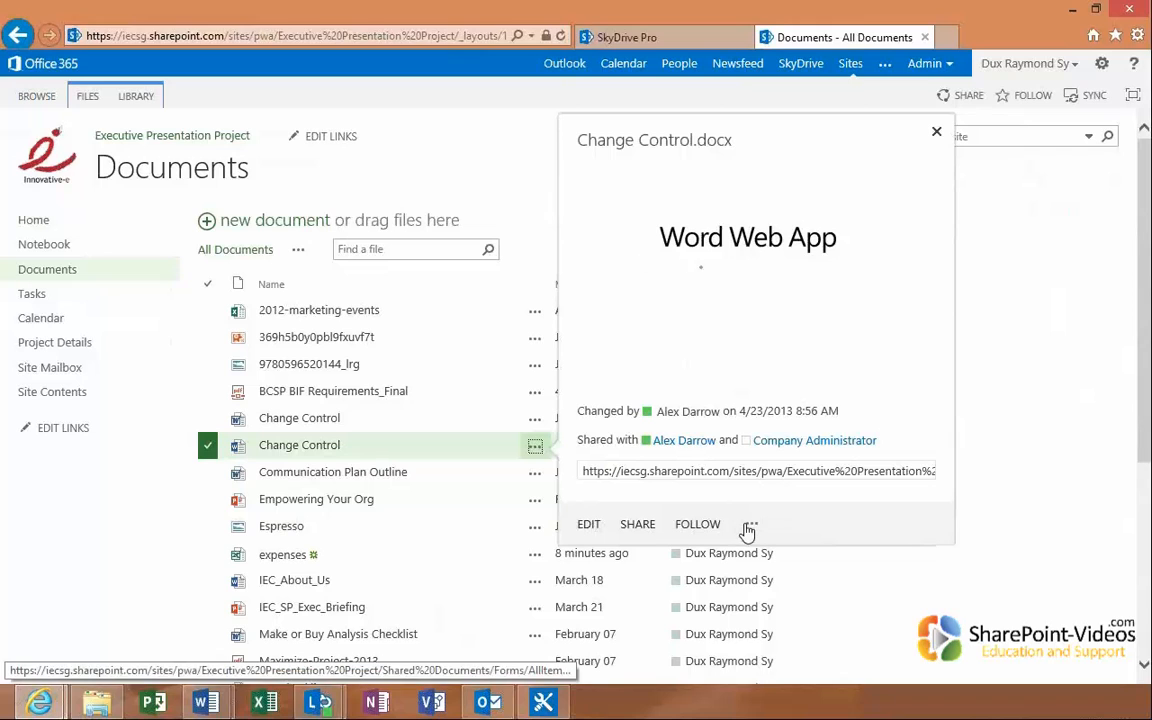
click(750, 526)
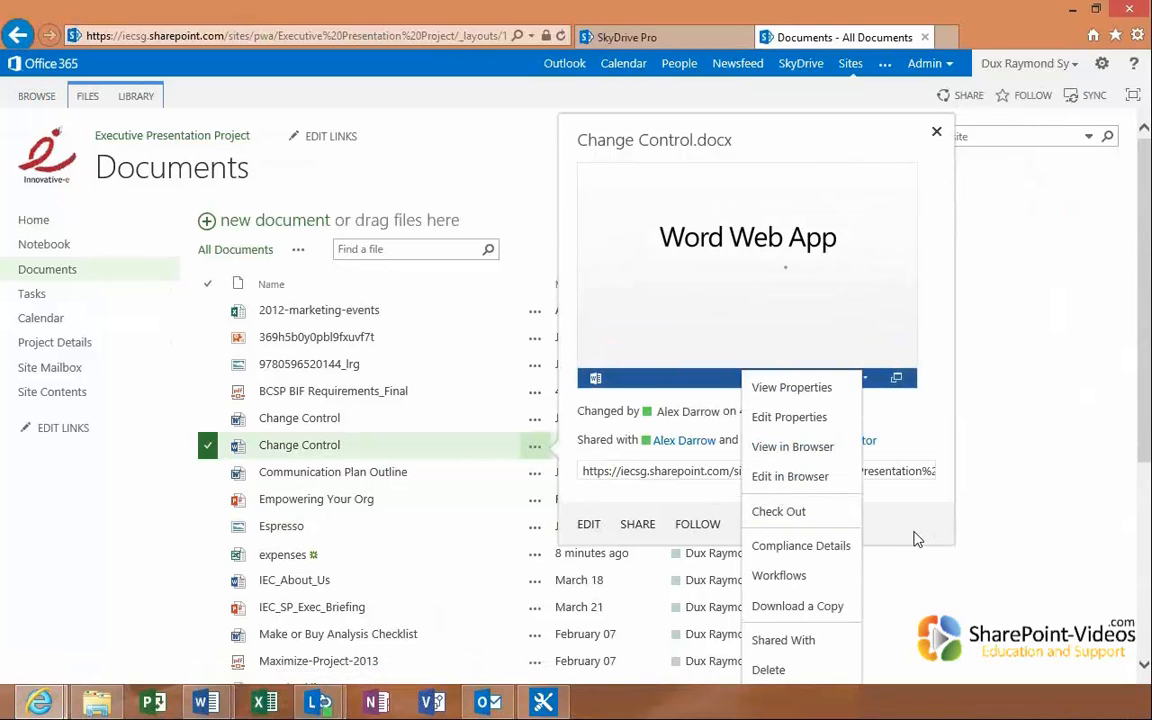
scroll(913, 540, down, 2)
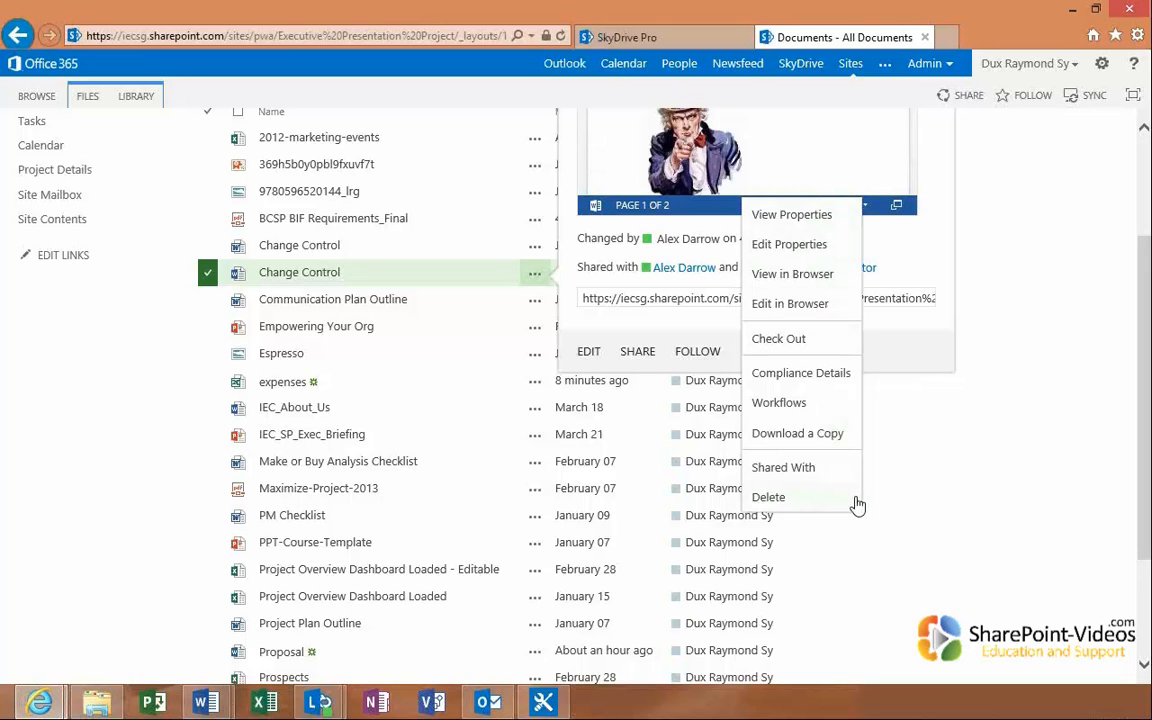
click(1010, 476)
scroll(1010, 472, up, 1)
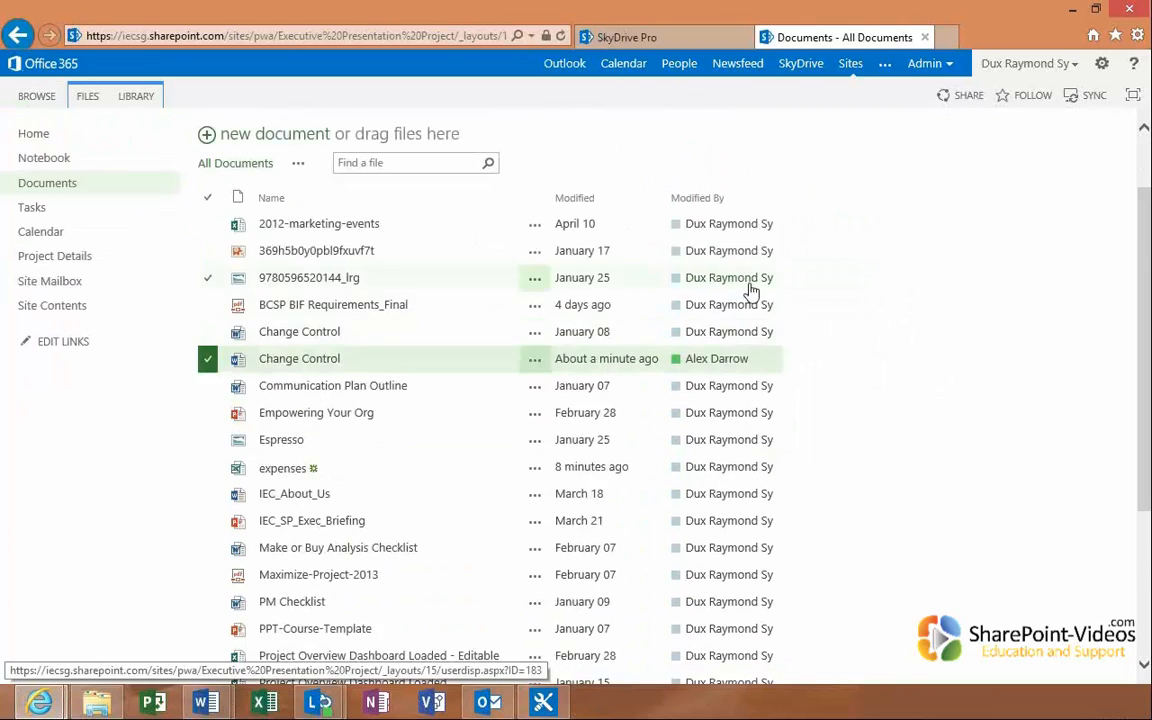
scroll(750, 290, up, 1)
Set the Documents library's versioning settings to create major versions for each file edit, and return to the library's file list
click(138, 96)
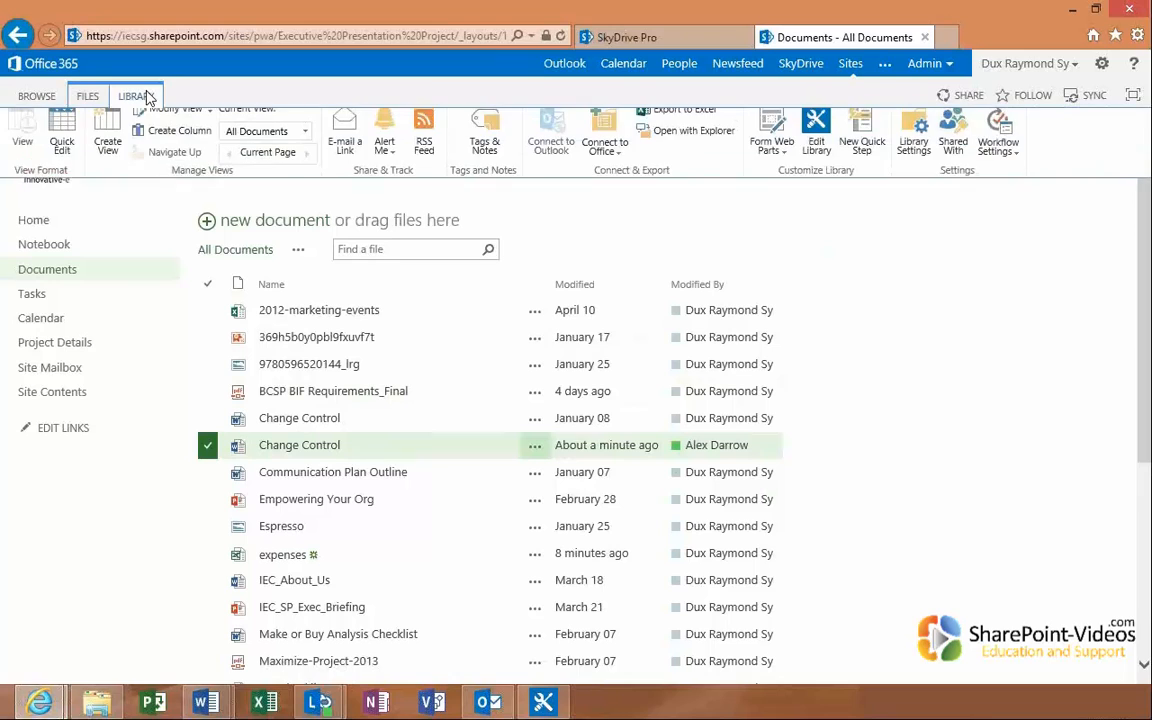
click(922, 165)
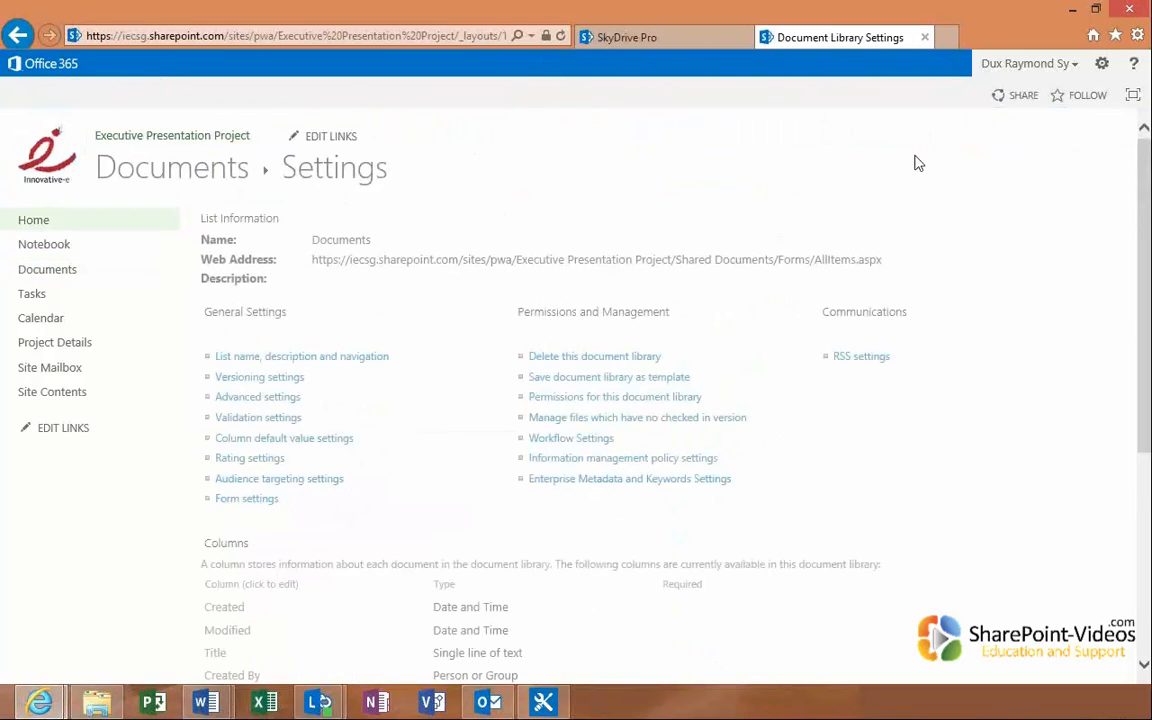
click(260, 380)
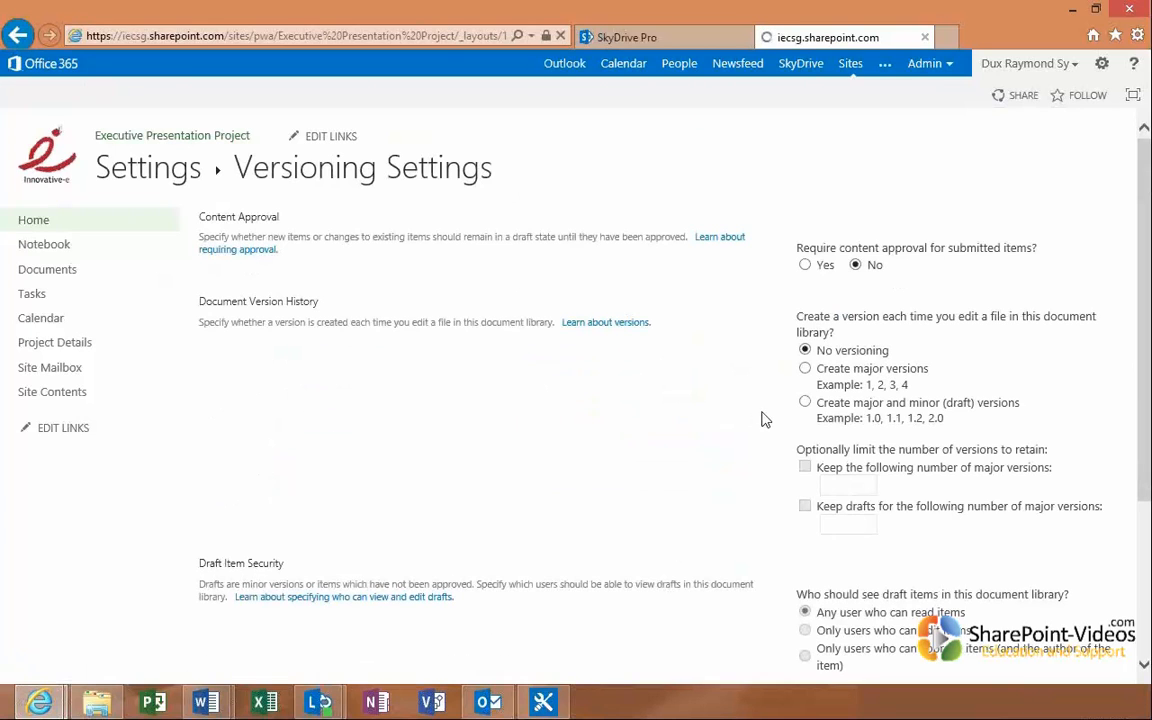
click(805, 369)
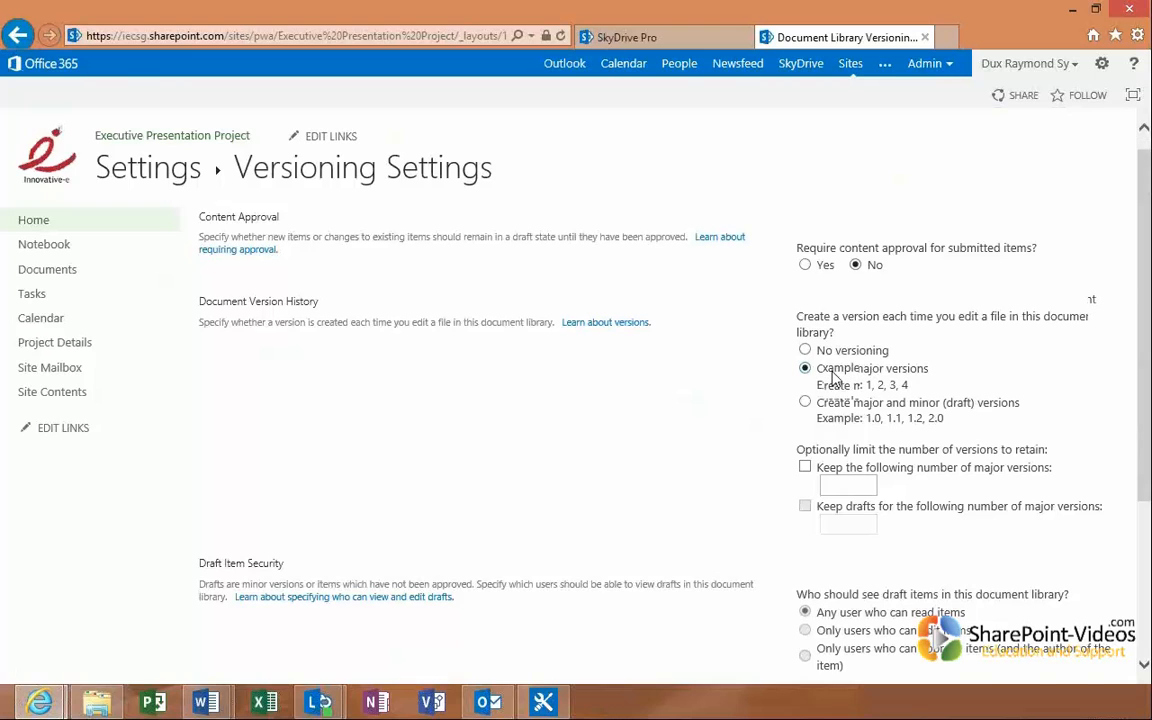
scroll(841, 375, down, 3)
click(1018, 586)
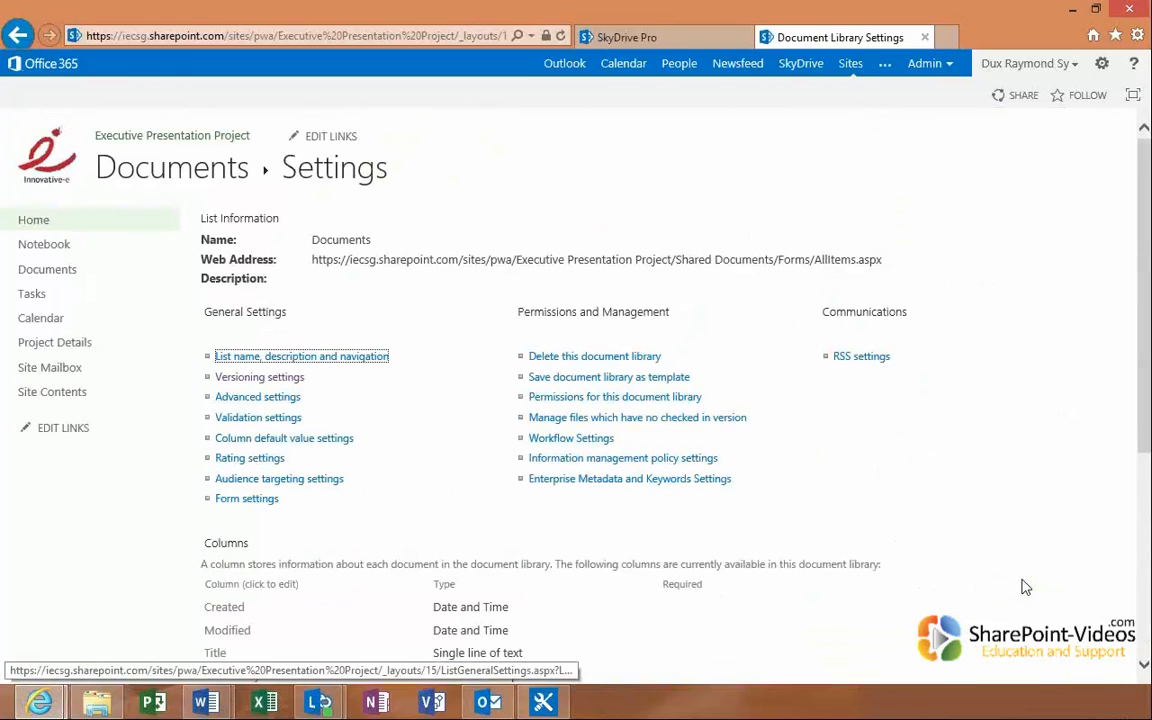
click(63, 276)
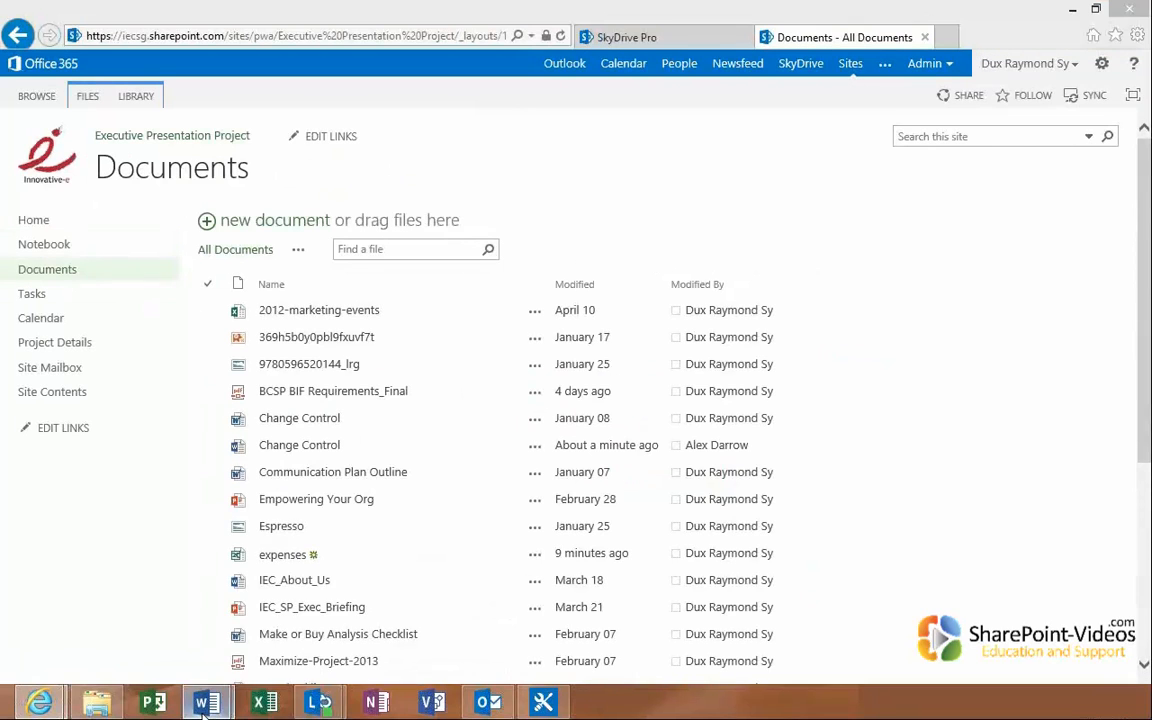
Switch to the Change Control document in Word and delete the picture below the form title
mouse_move(206, 702)
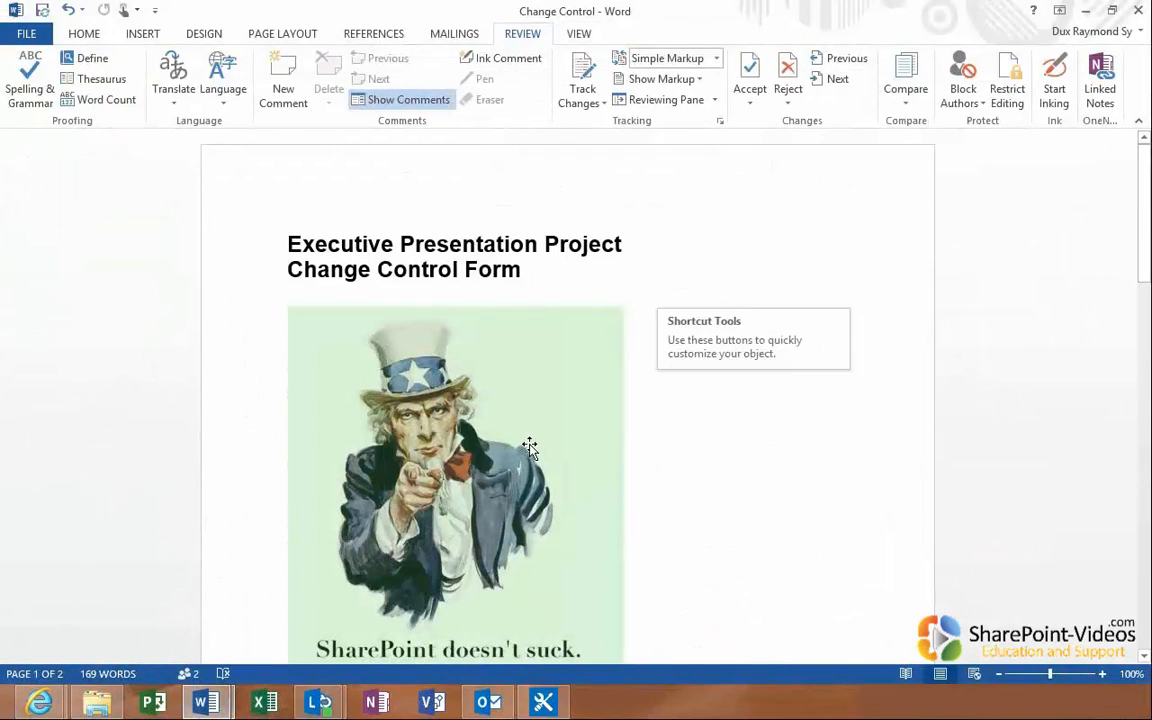
click(529, 447)
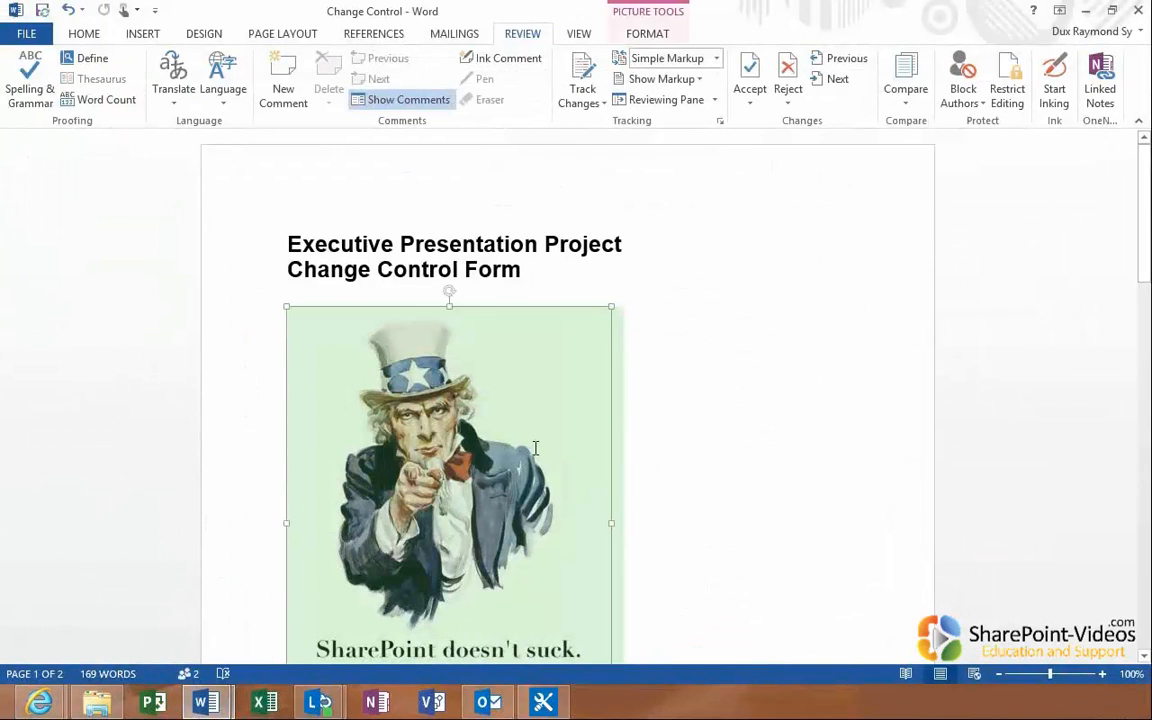
key(Delete)
Change the font color of the two-line "Executive Presentation Project Change Control Form" title to red
drag(522, 269, 175, 198)
click(84, 33)
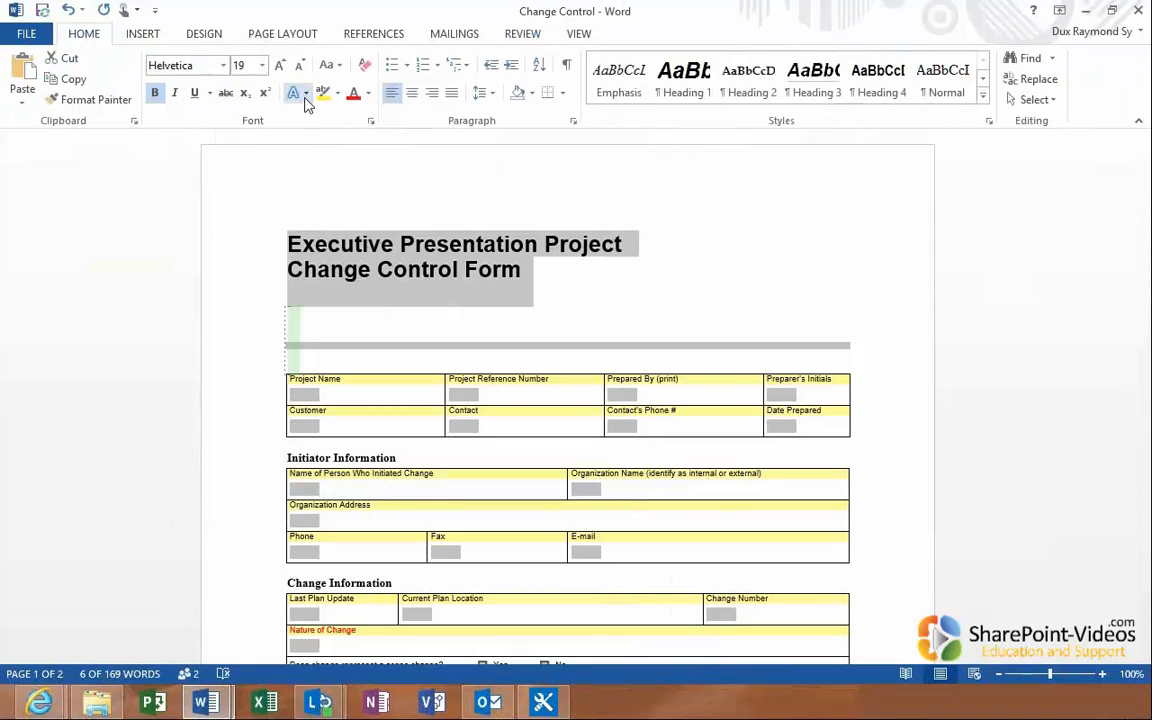
click(353, 93)
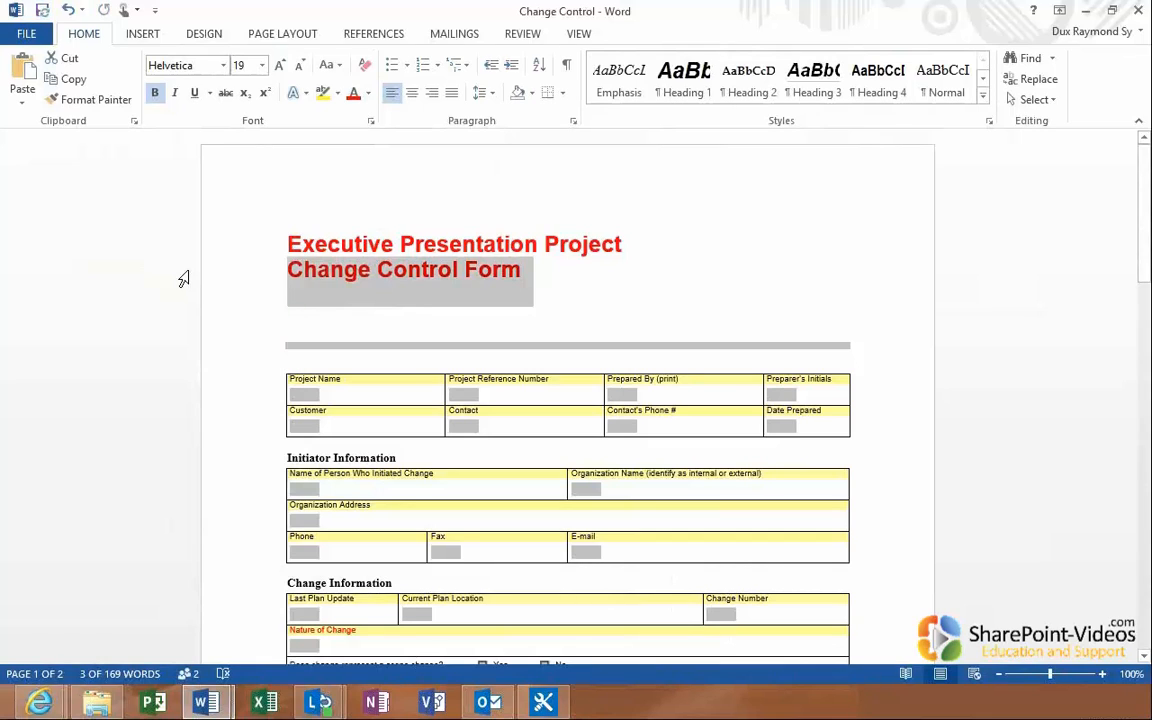
click(491, 306)
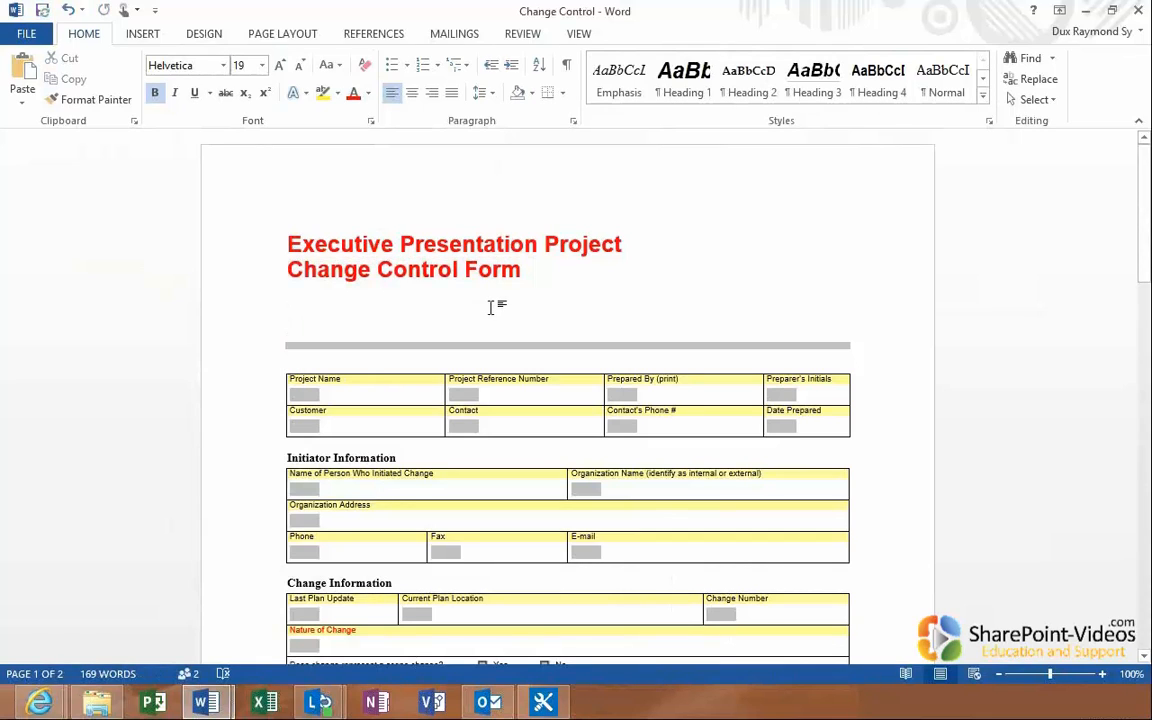
Look up the versions saved for Change Control through a comparison with a specific version, and close the list
click(522, 33)
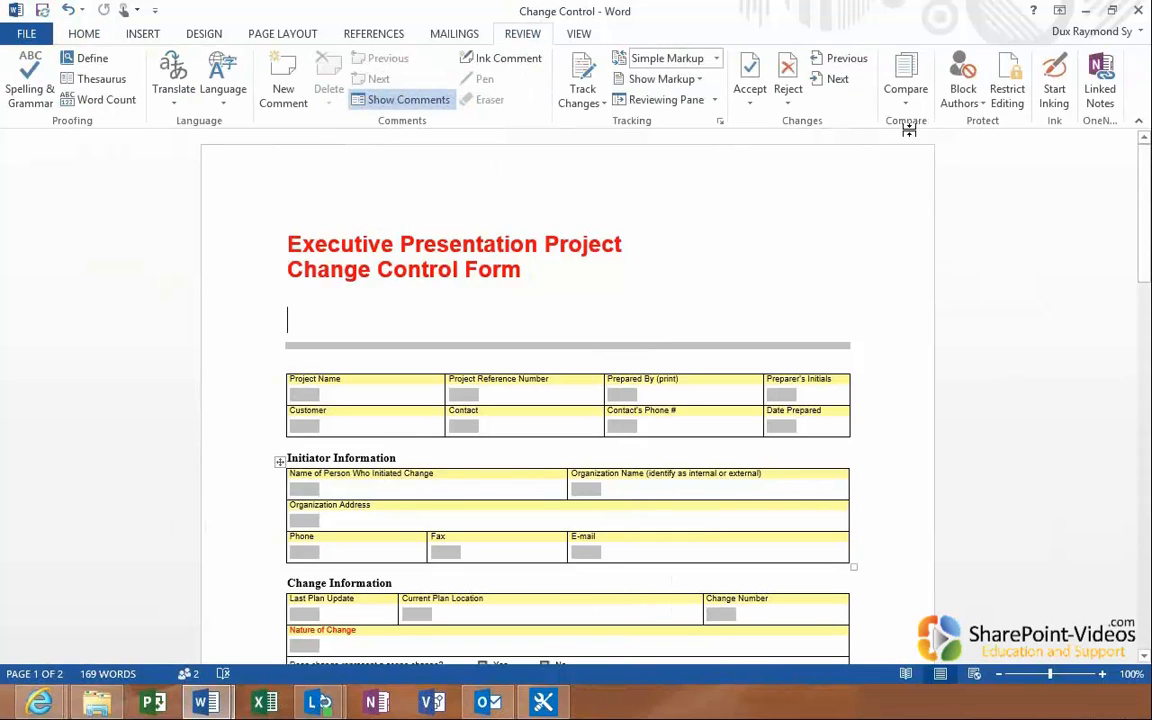
click(906, 88)
click(935, 286)
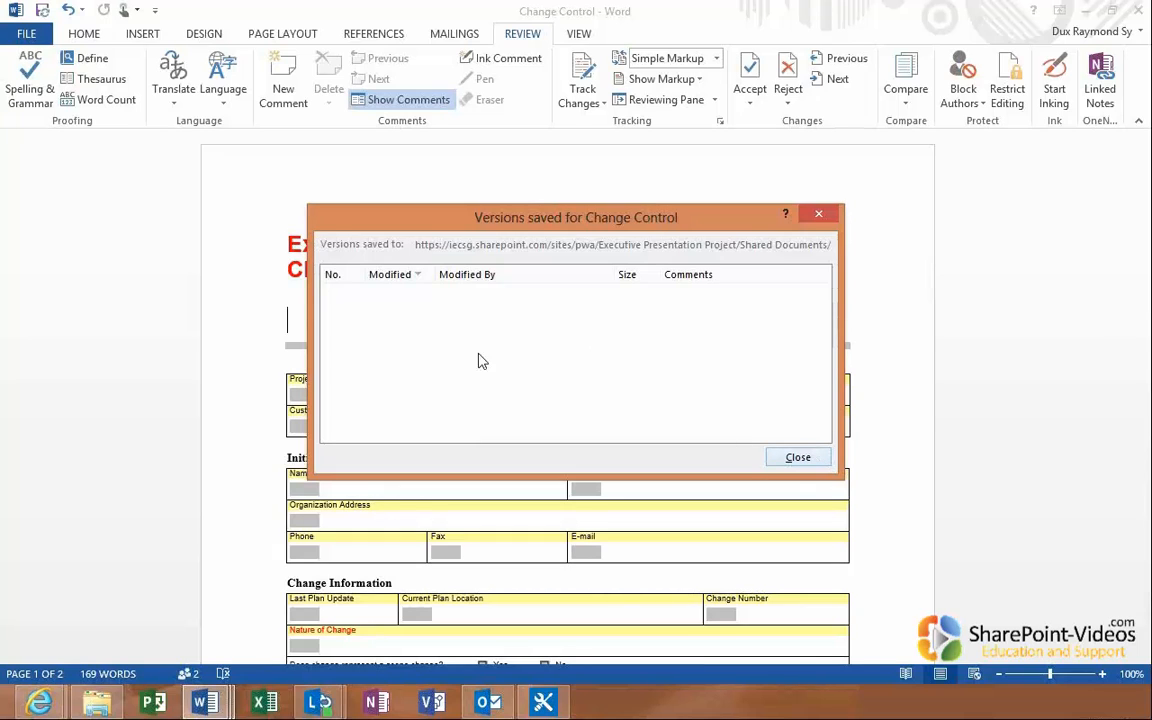
click(806, 456)
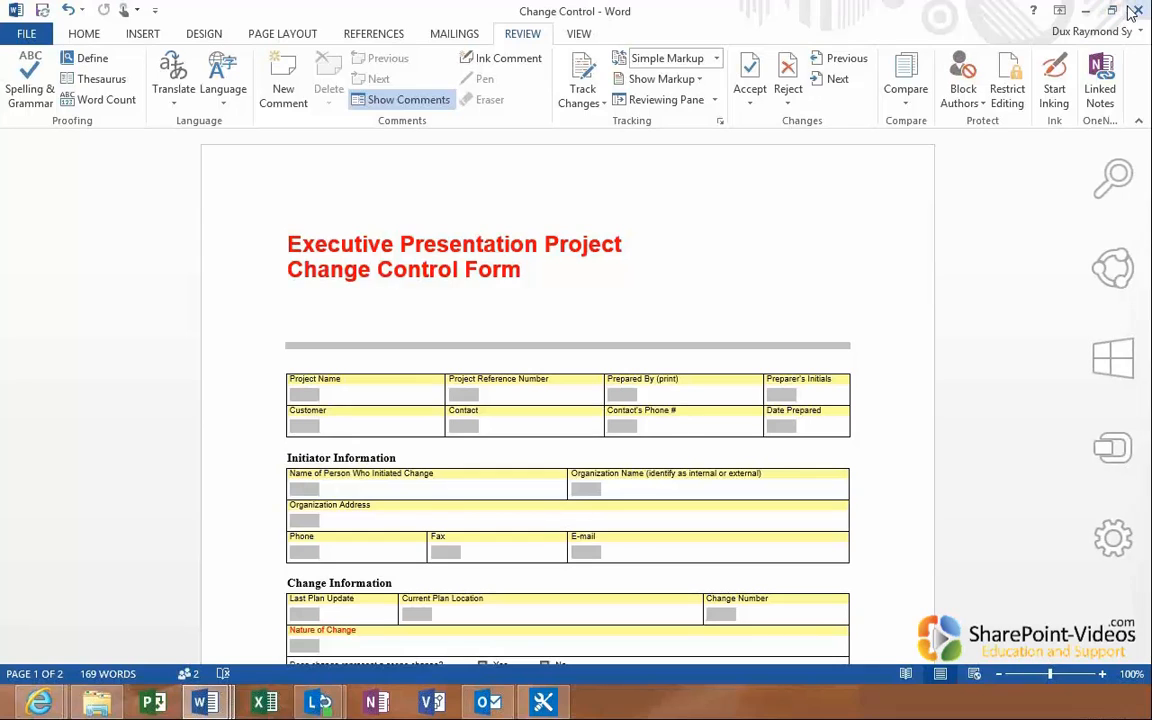
Close the Change Control document in Word and dismiss the messages that block closing
click(1136, 11)
click(594, 406)
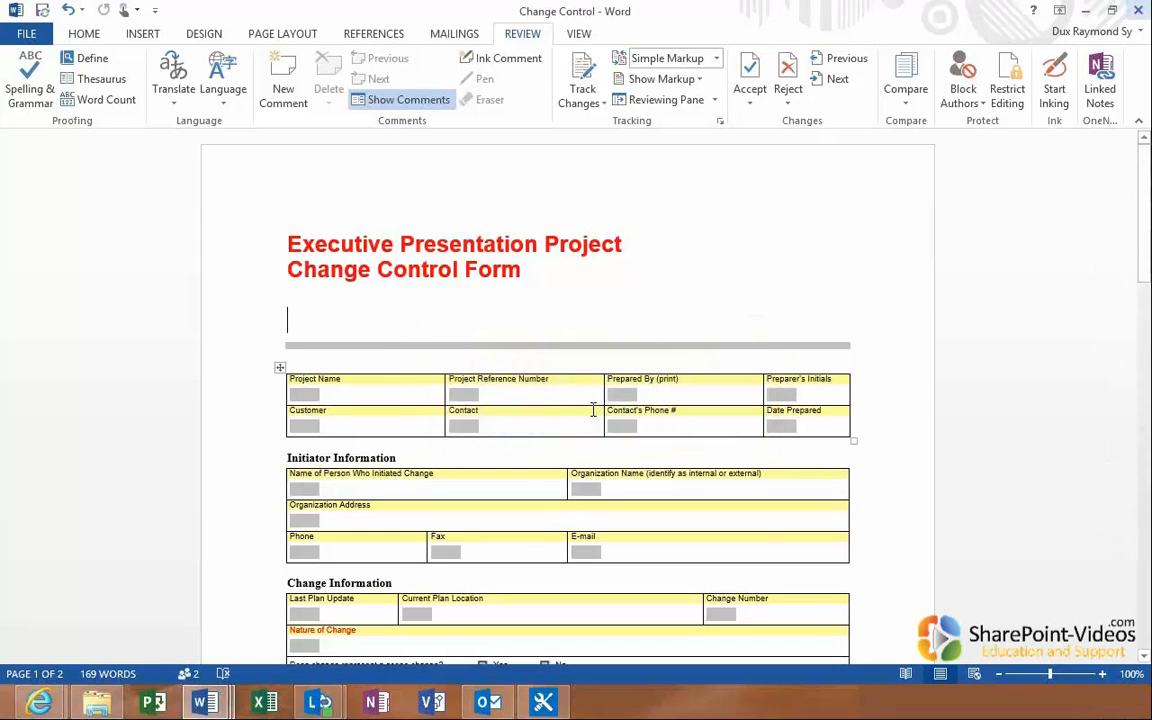
mouse_move(205, 703)
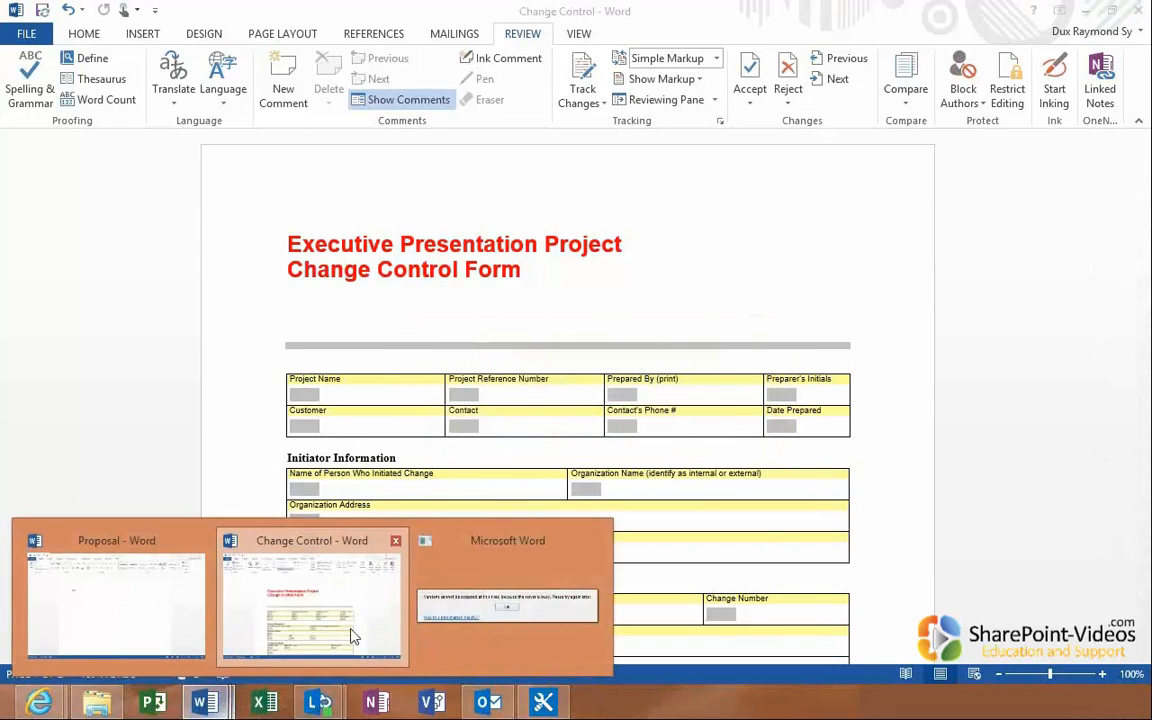
click(351, 636)
click(579, 383)
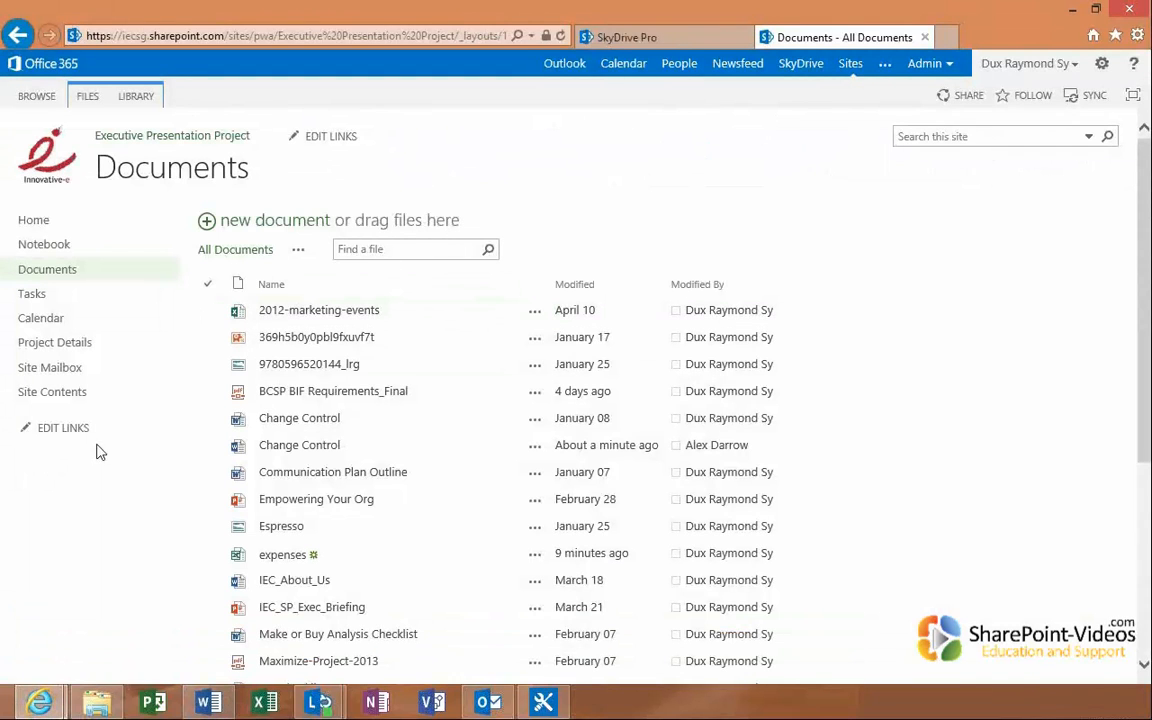
Start Excel with a blank workbook and remove the unopened recovered files
click(268, 704)
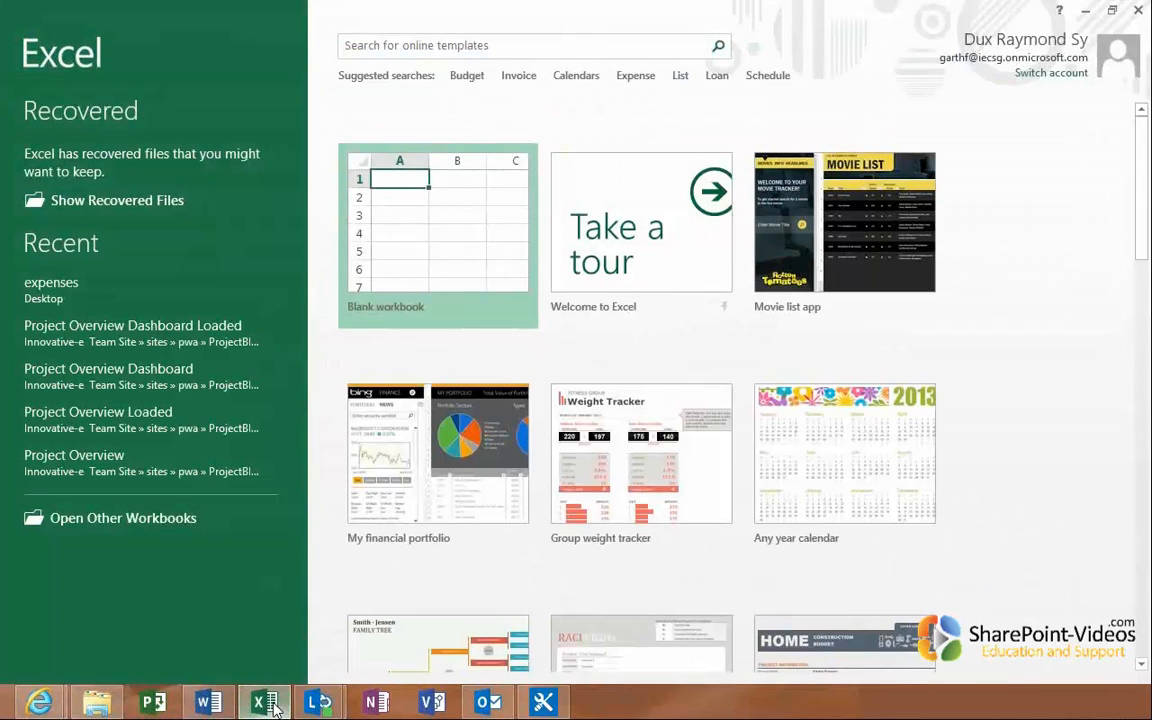
click(485, 226)
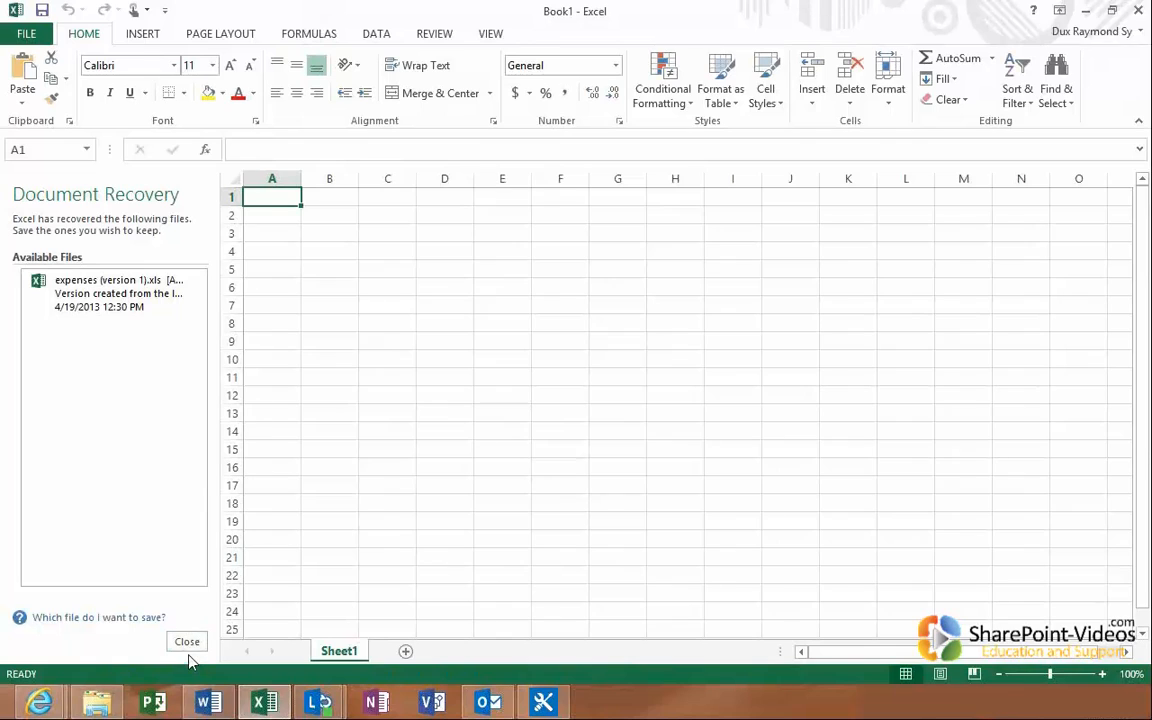
click(186, 642)
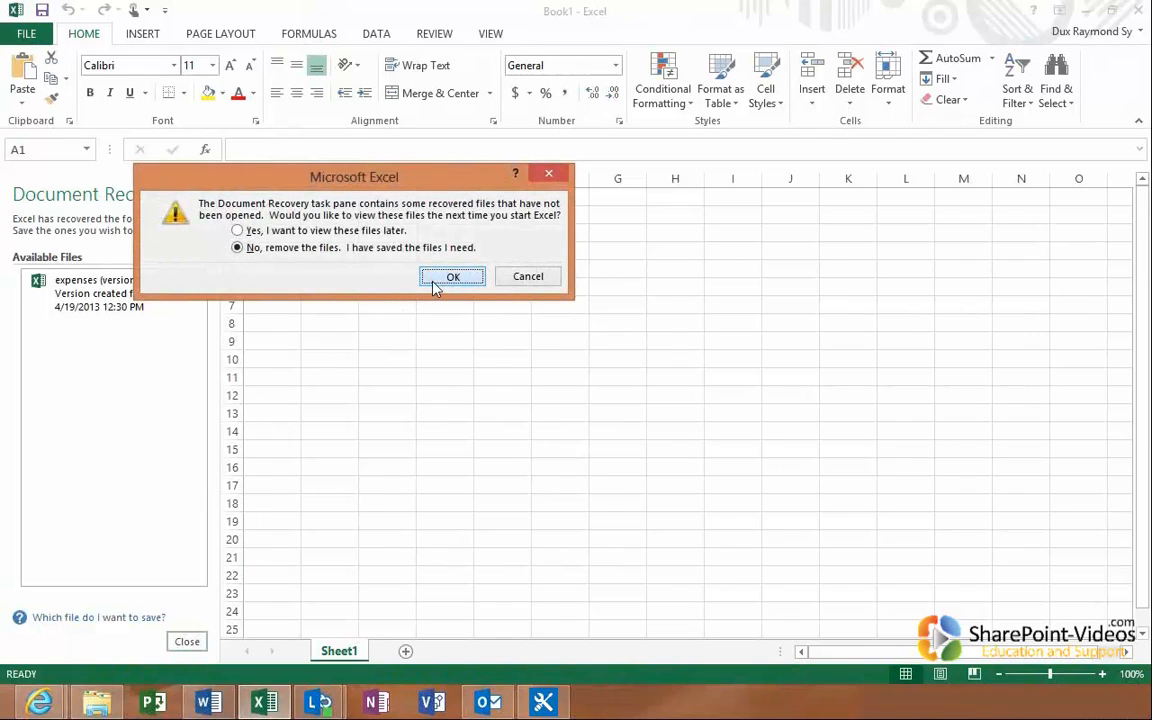
click(450, 277)
Return to the browser, open the Executive Presentation Project site's home page and examine its project summary and newsfeed
click(35, 708)
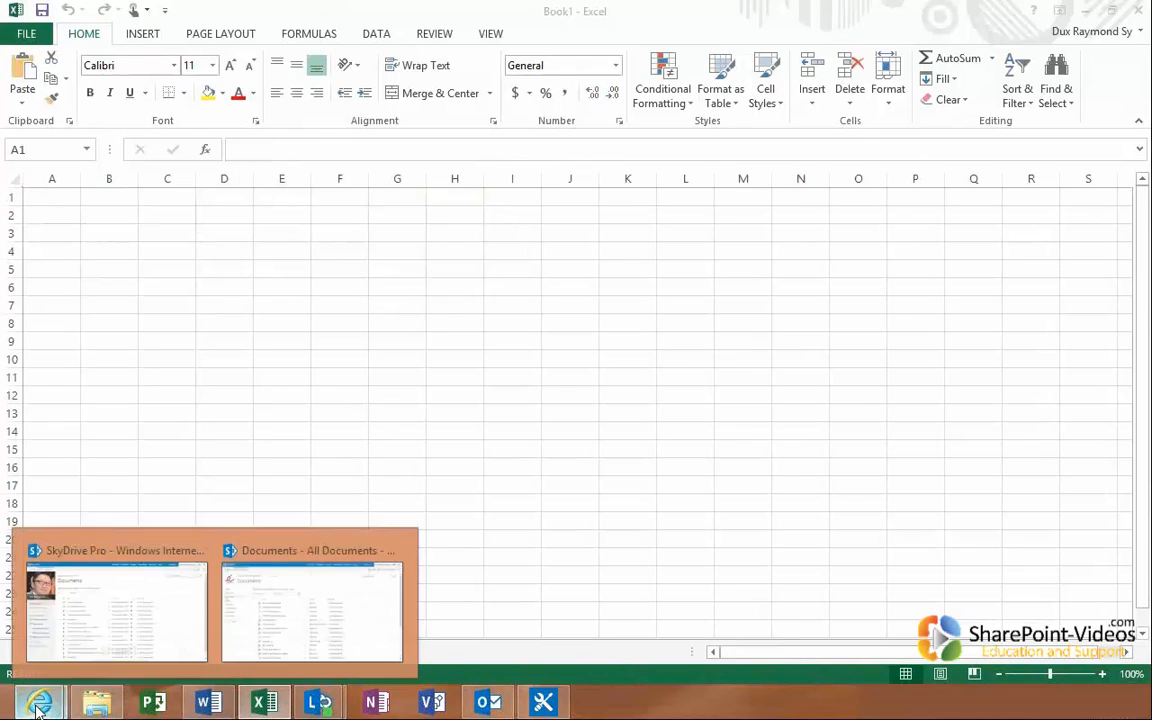
click(291, 610)
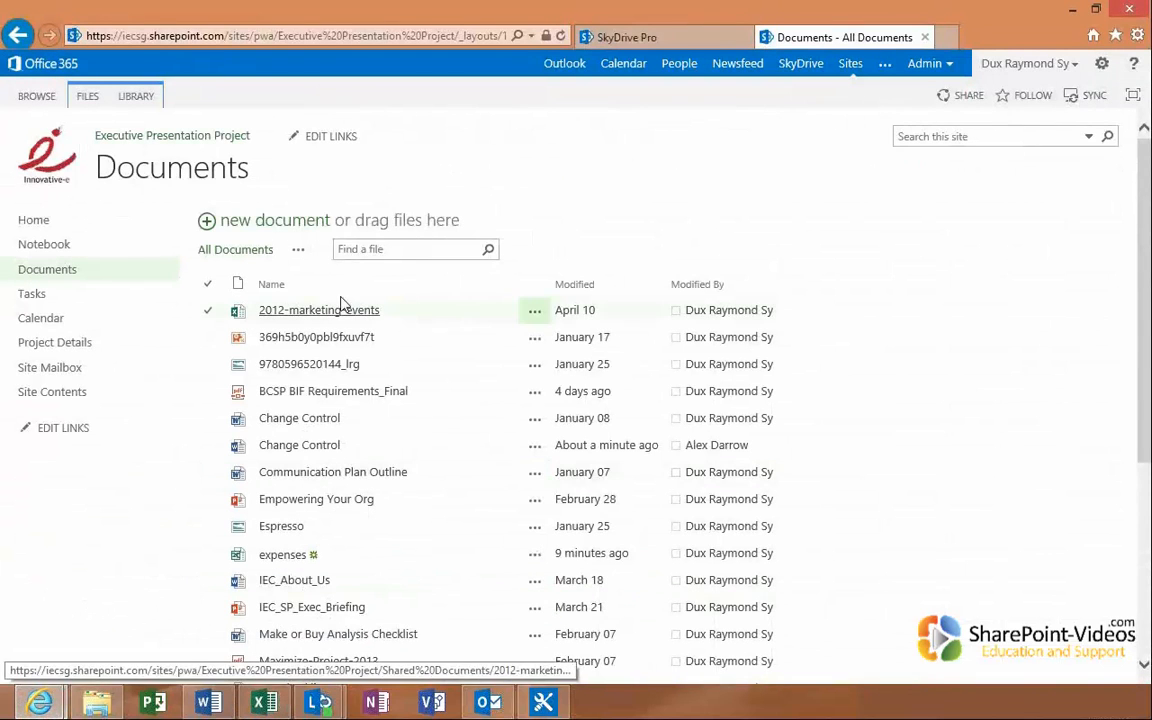
click(123, 140)
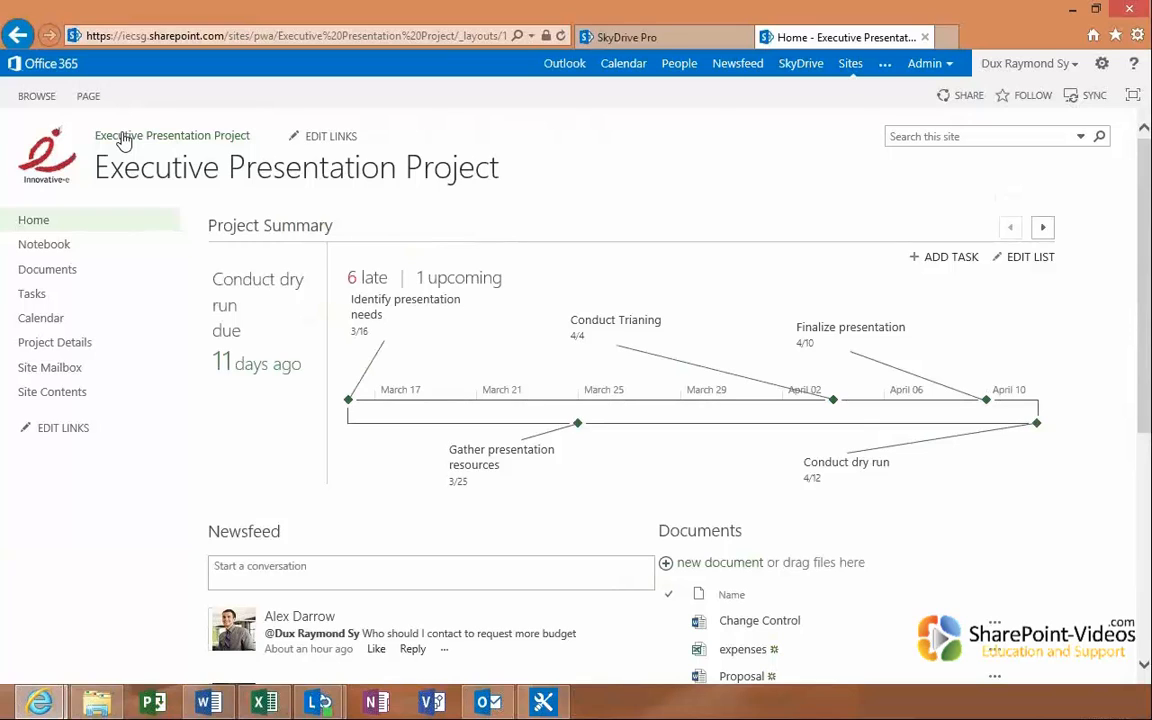
mouse_move(0, 719)
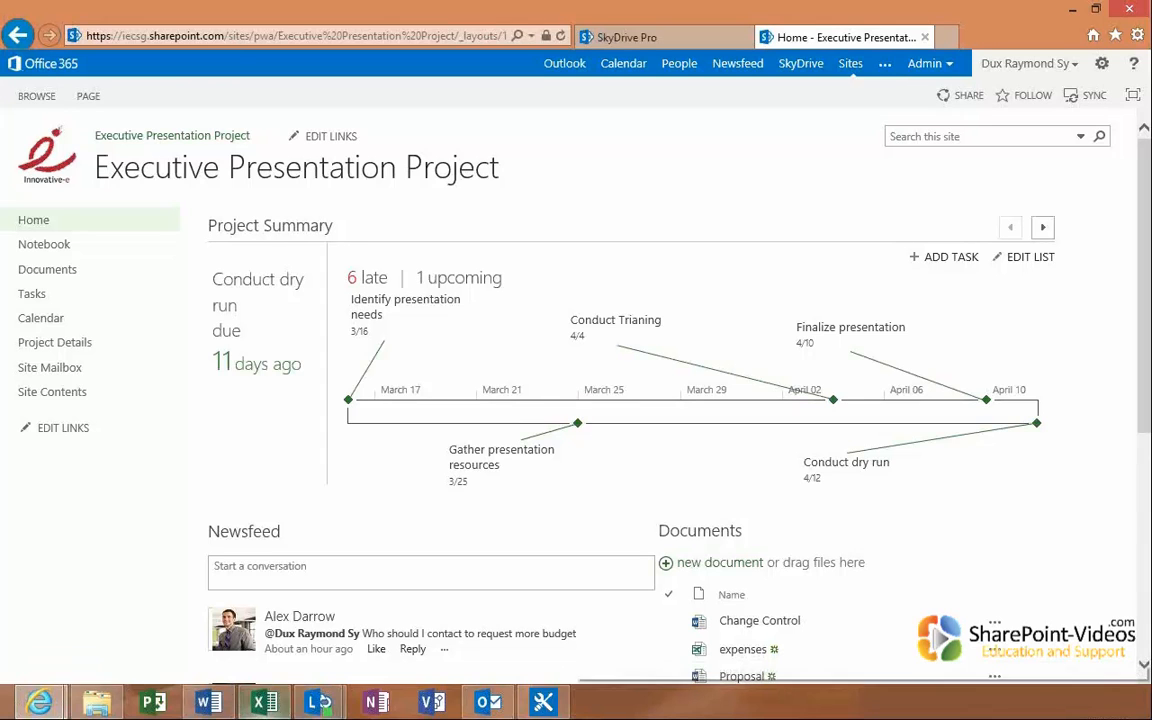
click(283, 701)
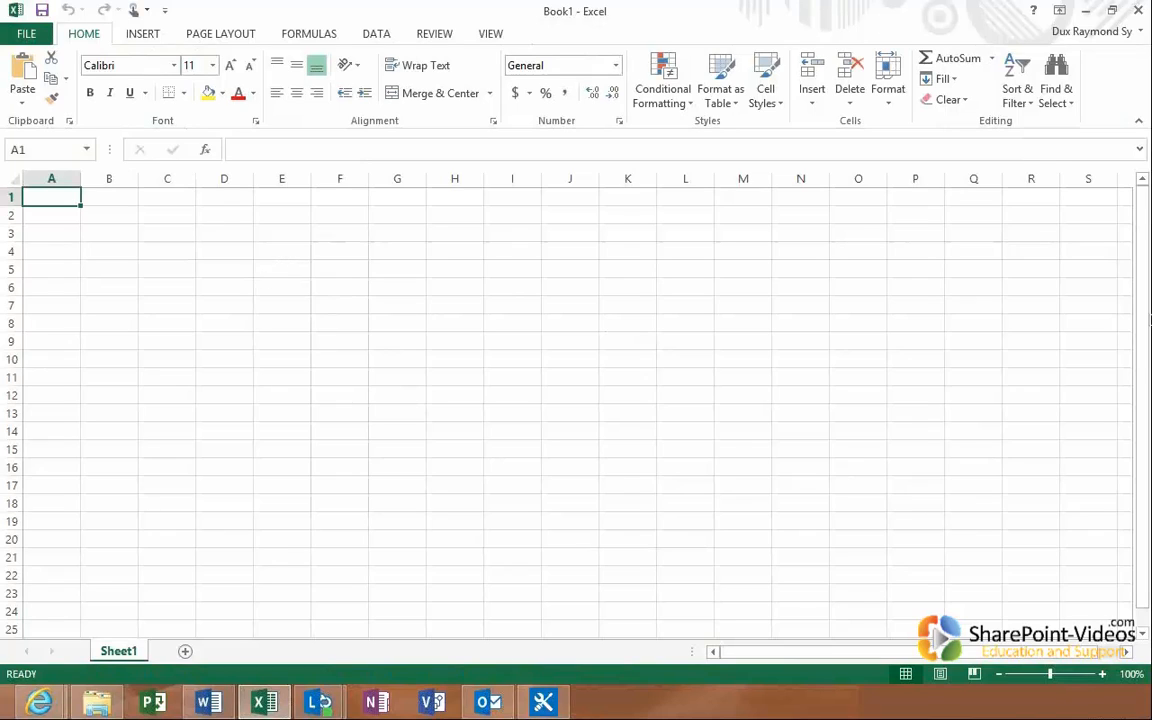
mouse_move(1150, 2)
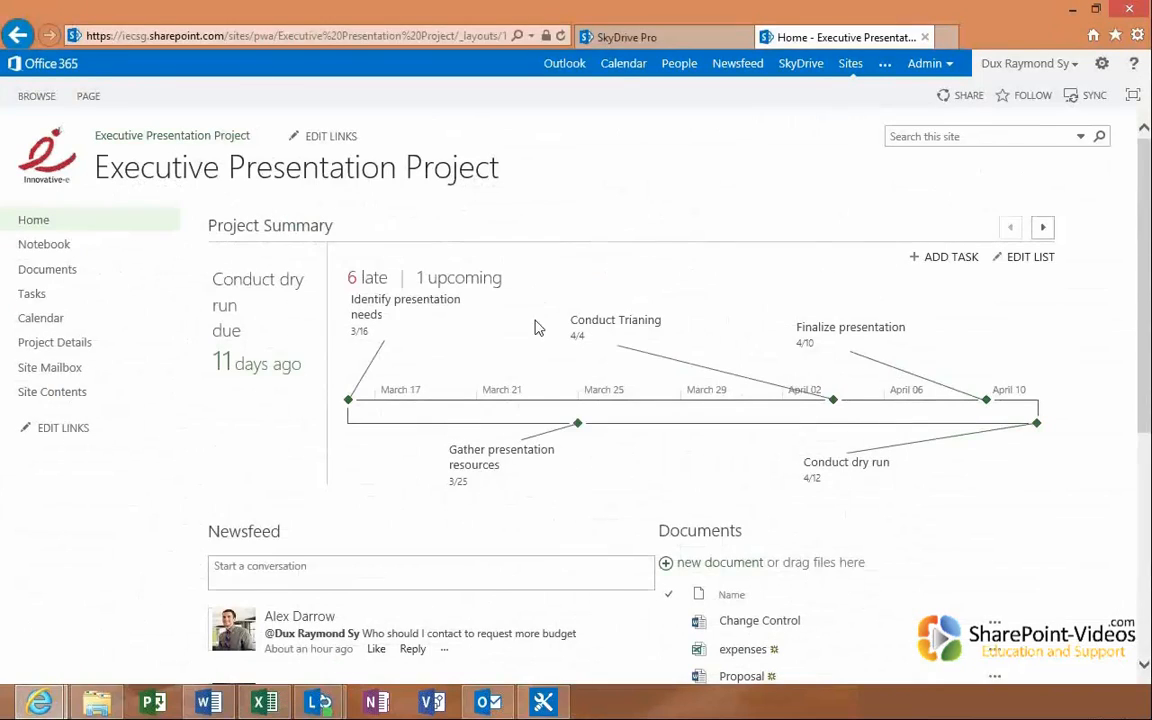
scroll(330, 563, down, 4)
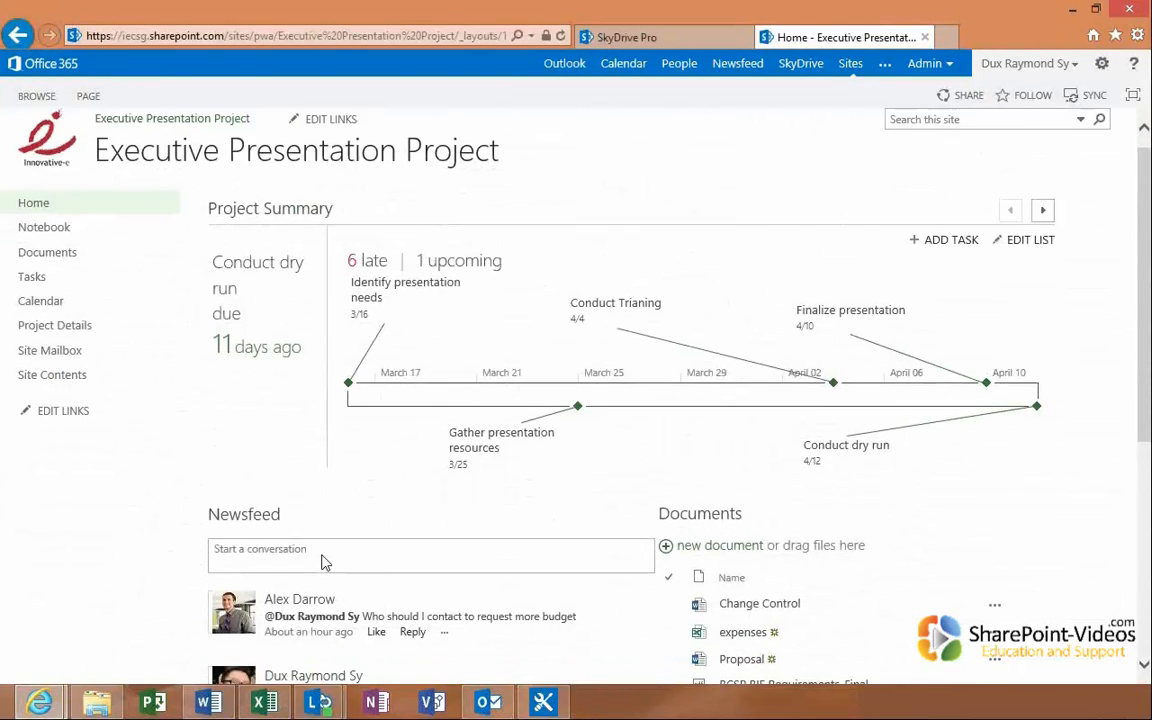
scroll(323, 563, up, 2)
scroll(323, 563, up, 2)
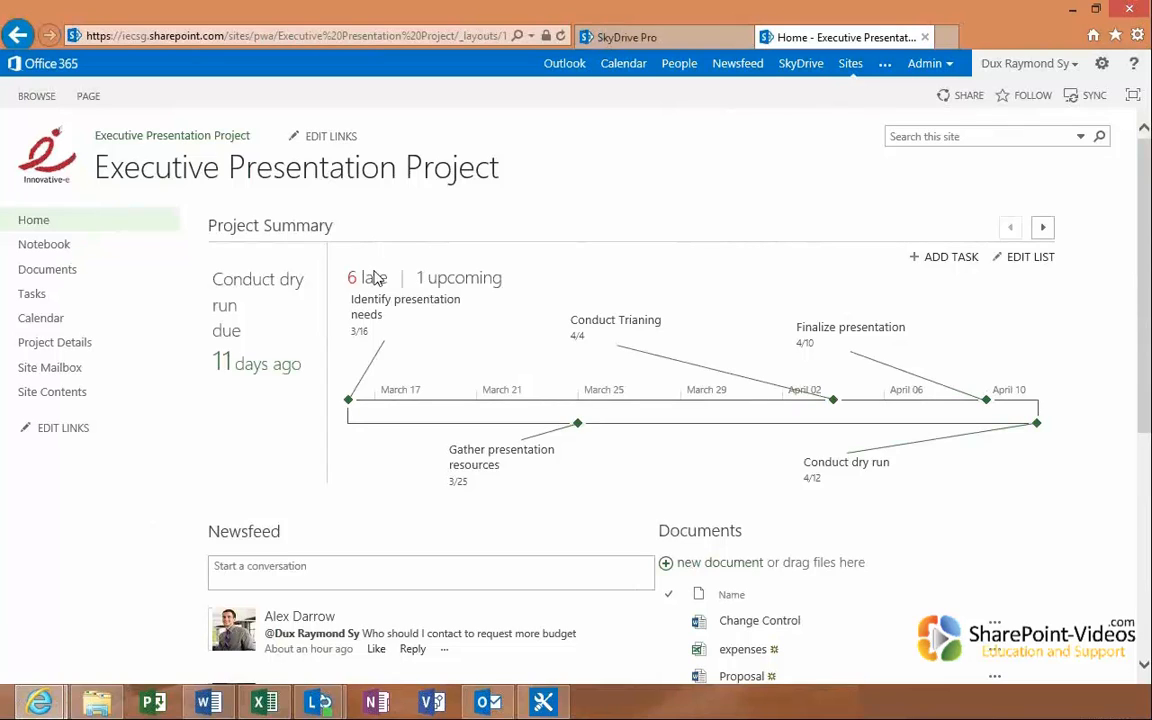
Switch to the blank Excel workbook and enter the column headers "Item" in A1 and "Cost" in B1
click(245, 713)
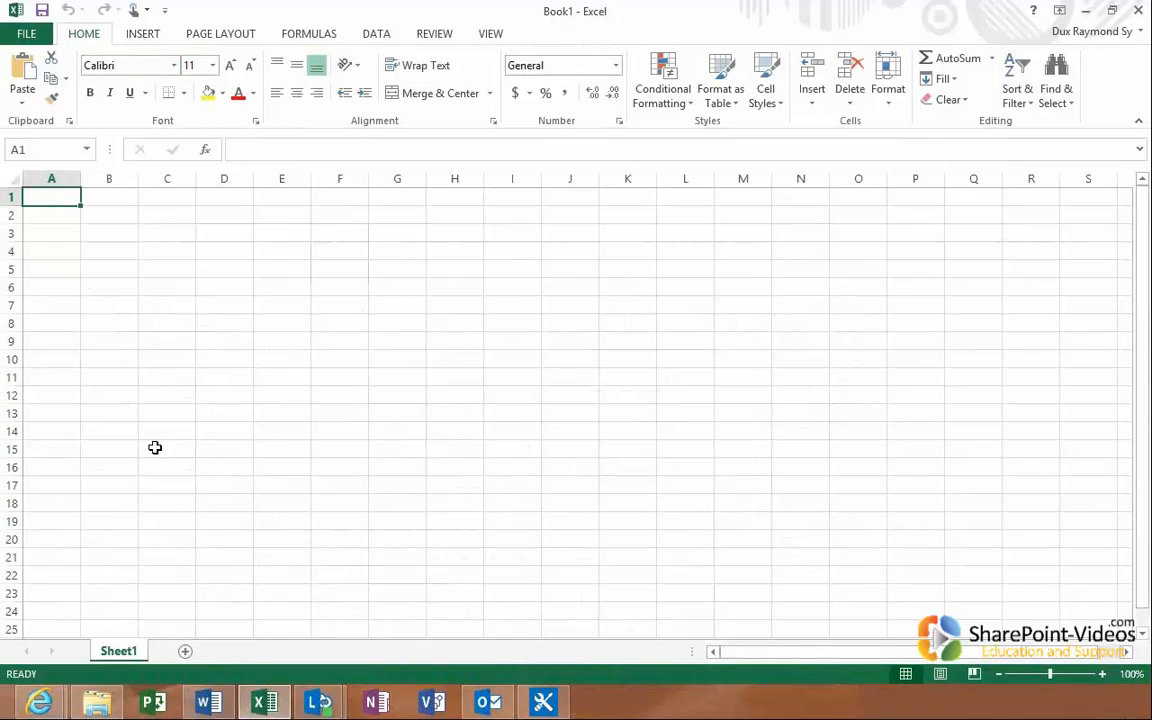
text(Item)
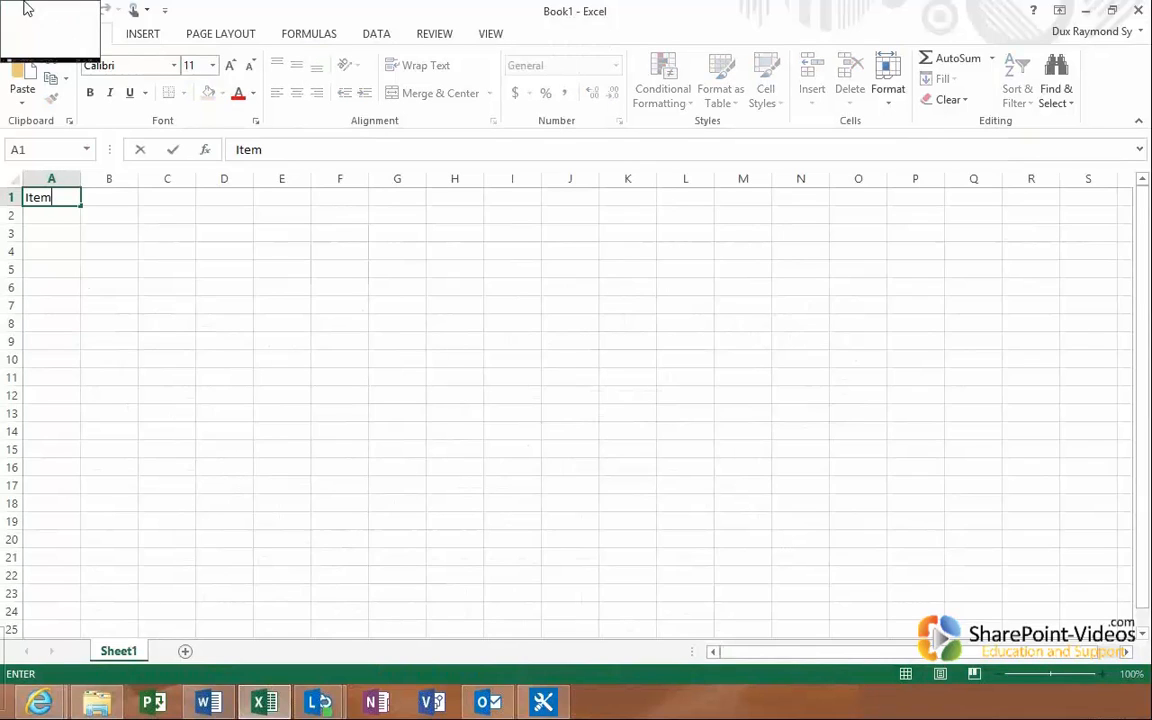
click(116, 206)
text(Cost)
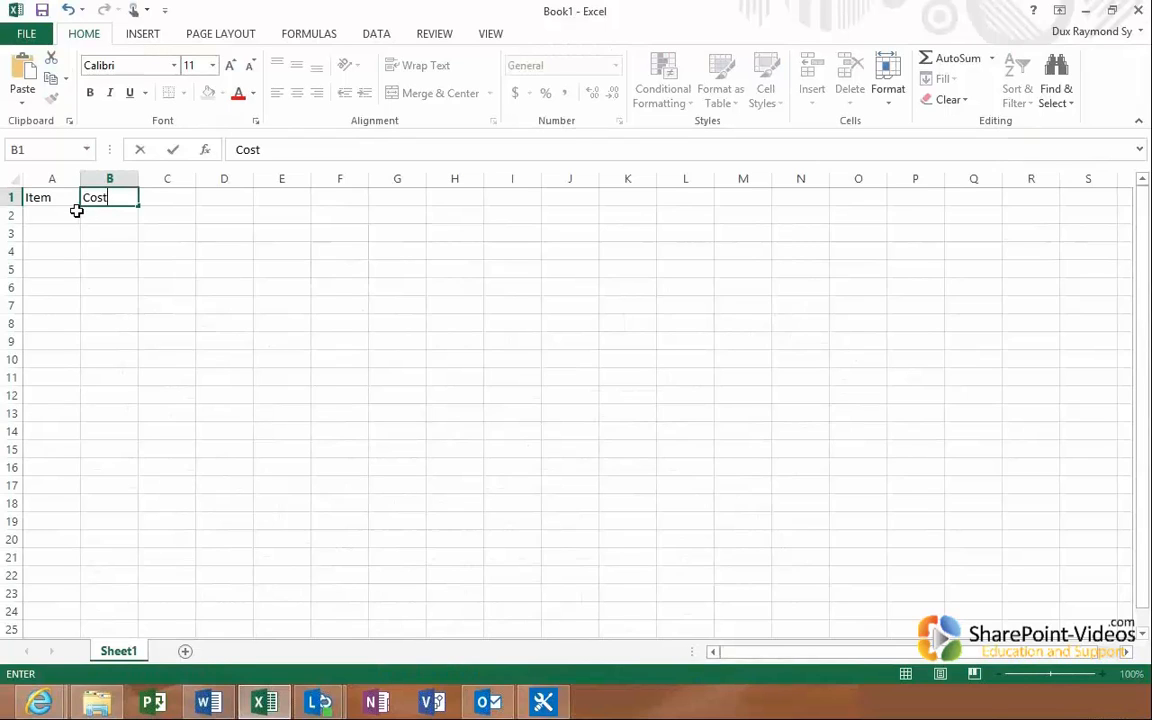
Enter "Projectors" in A2 as the first item and fit column A's width to its contents
click(75, 211)
text(Char)
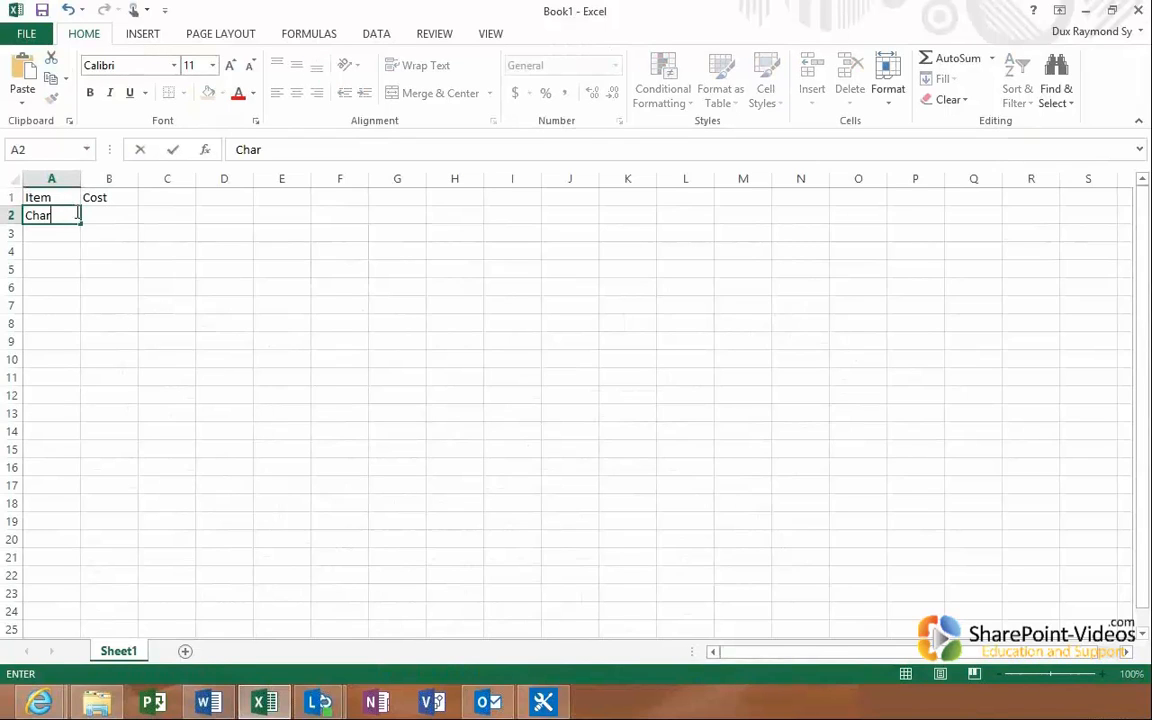
key(BackSpace)
key(BackSpace)
key(BackSpace)
key(BackSpace)
text(Projects)
key(BackSpace)
text(ors)
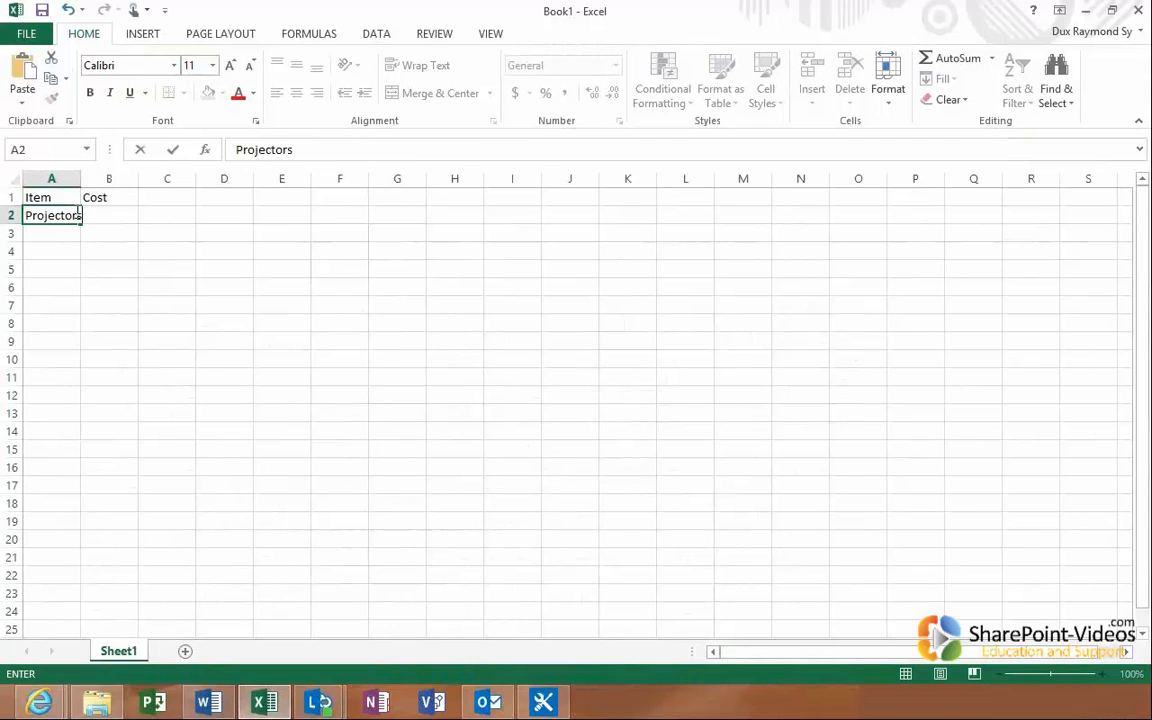
click(566, 284)
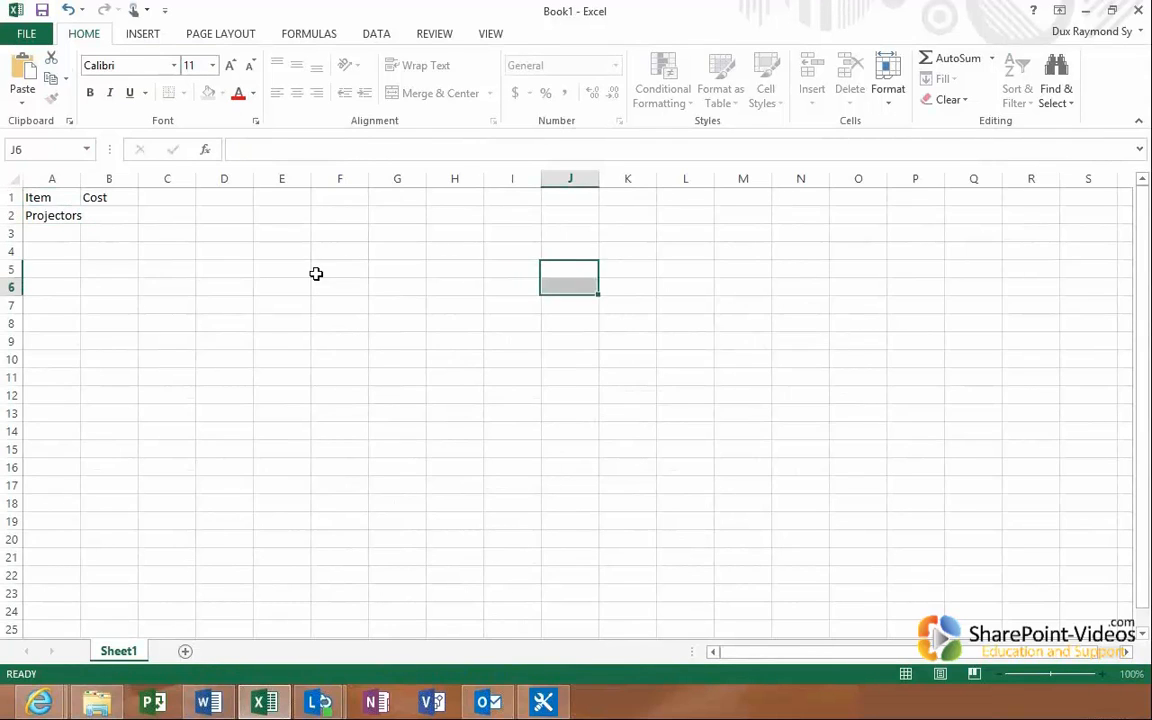
double_click(81, 178)
click(125, 215)
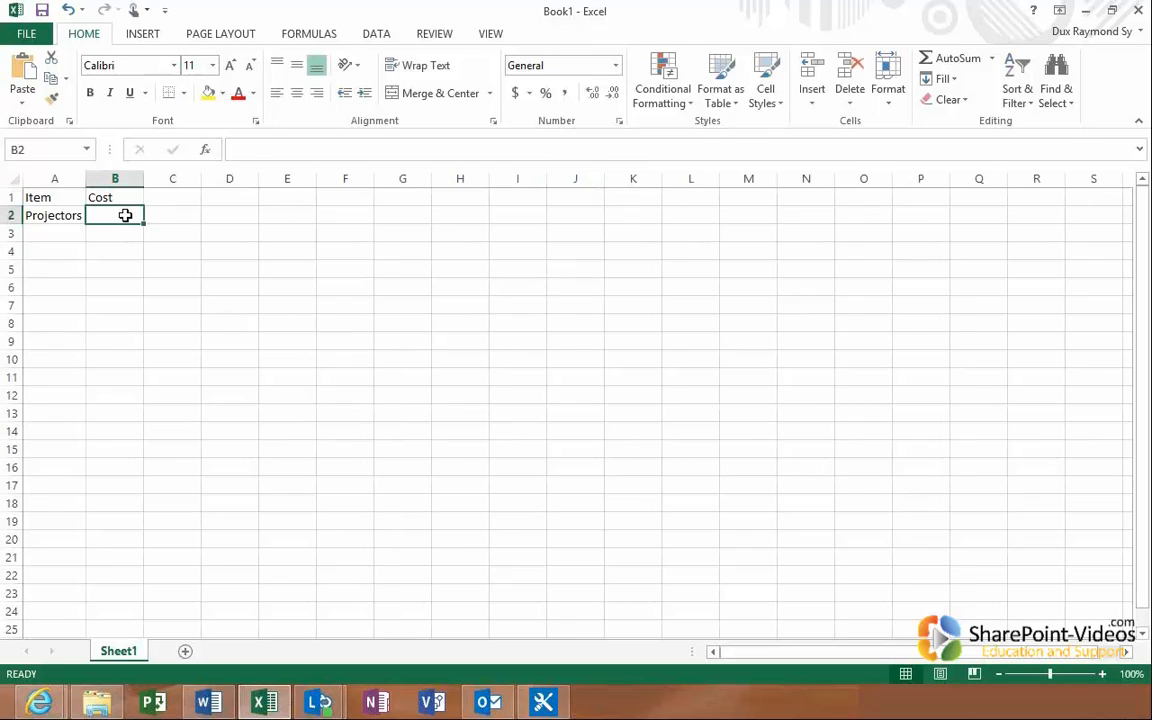
Enter the Projectors cost of $500 in B2, and add "Computer" in A3 with a cost of 300 in B3
text($500)
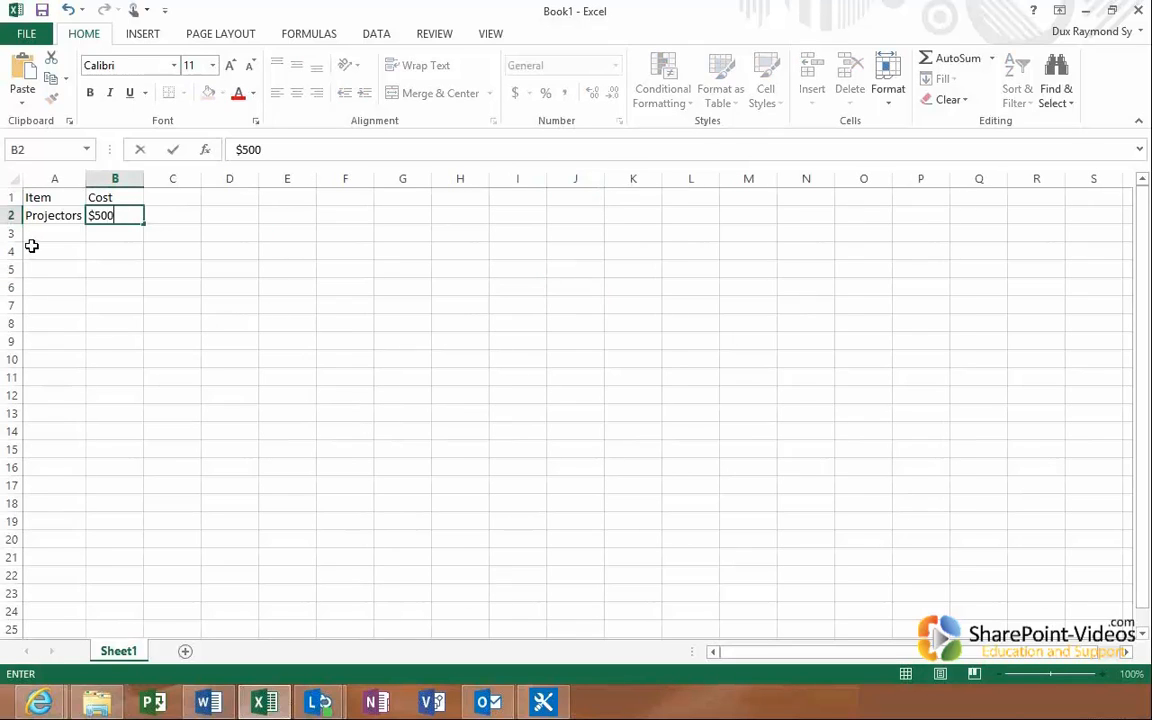
click(33, 234)
text(Co)
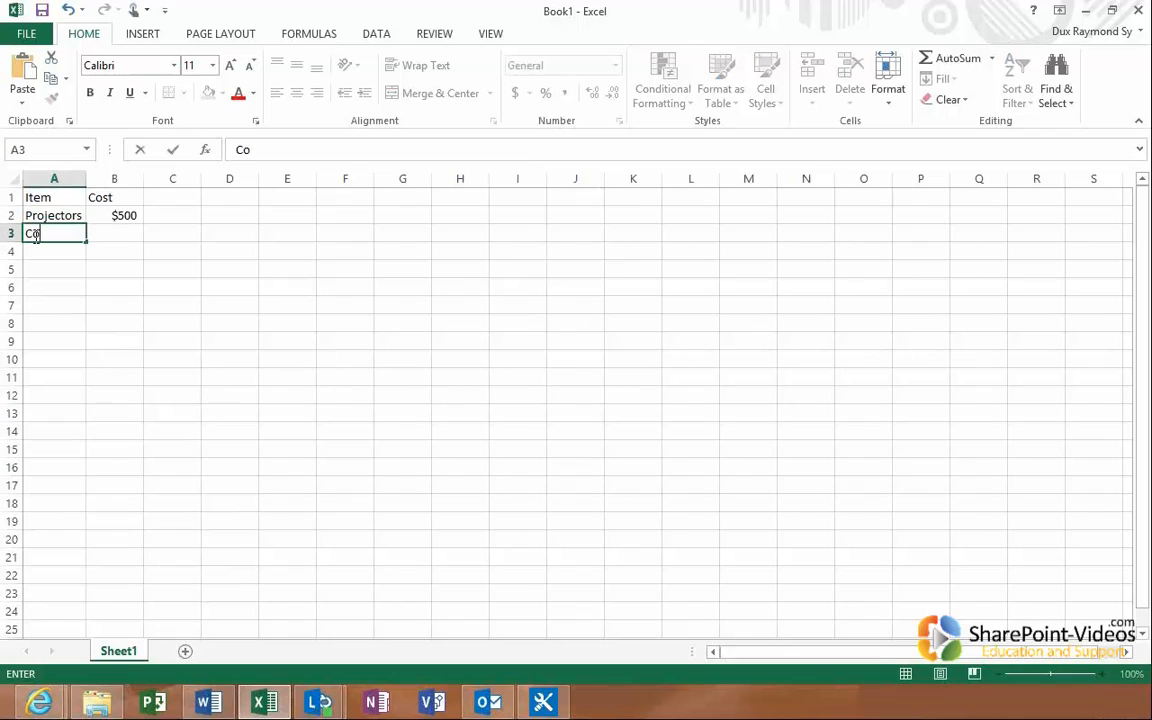
text(mputer)
click(134, 232)
text(30)
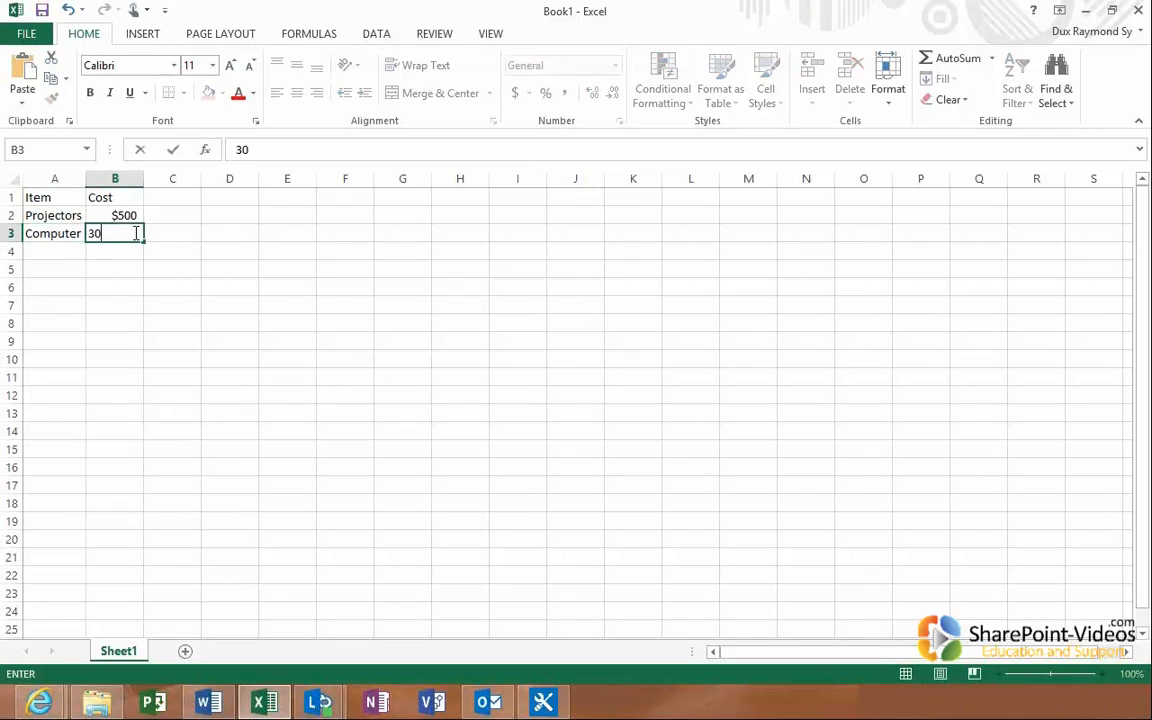
text(0)
click(115, 286)
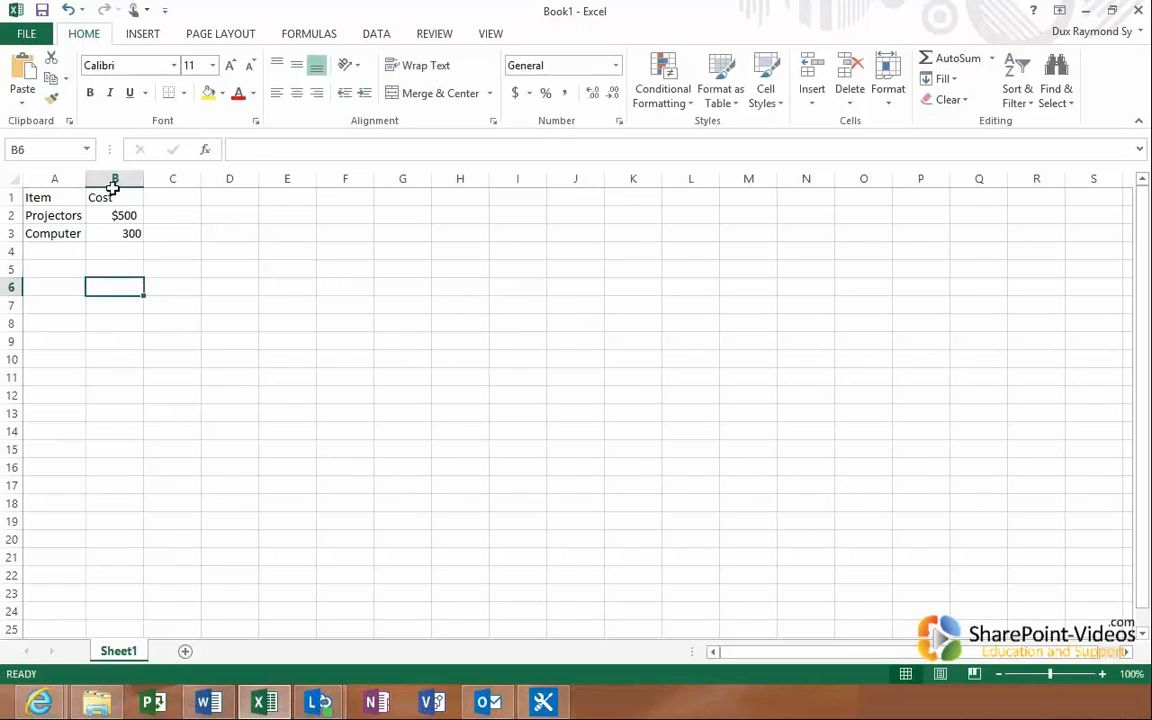
Format the Cost column as Currency with two decimal places and no symbol
click(113, 188)
right_click(106, 204)
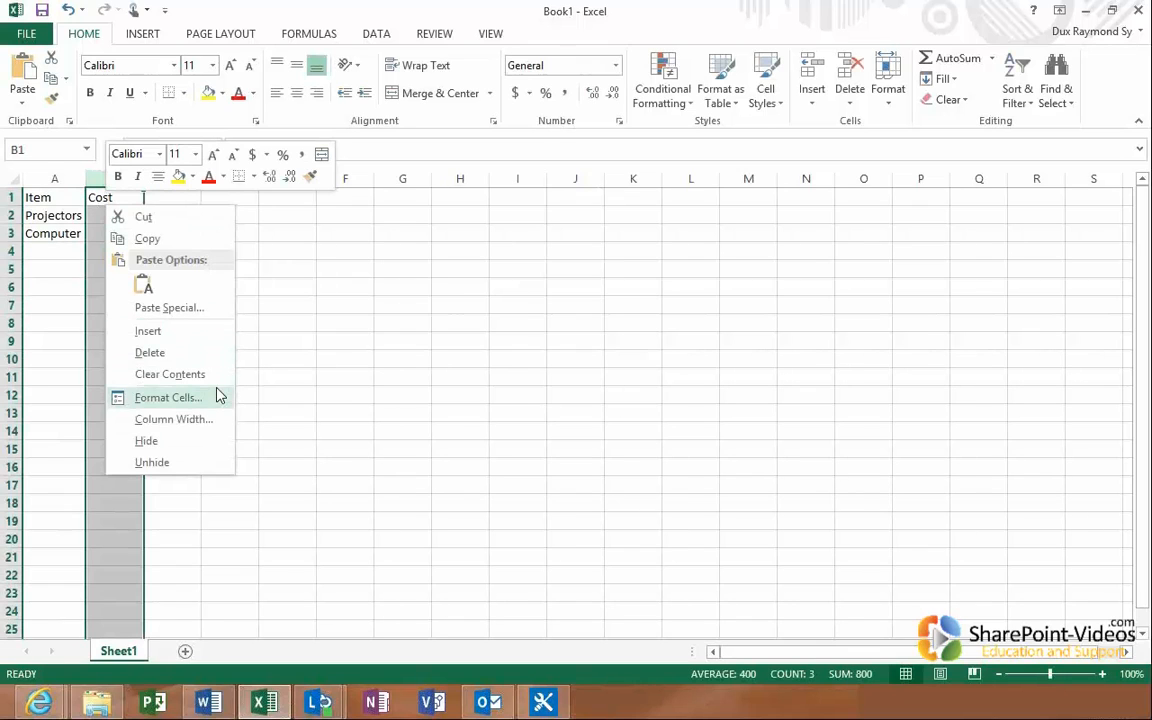
click(168, 397)
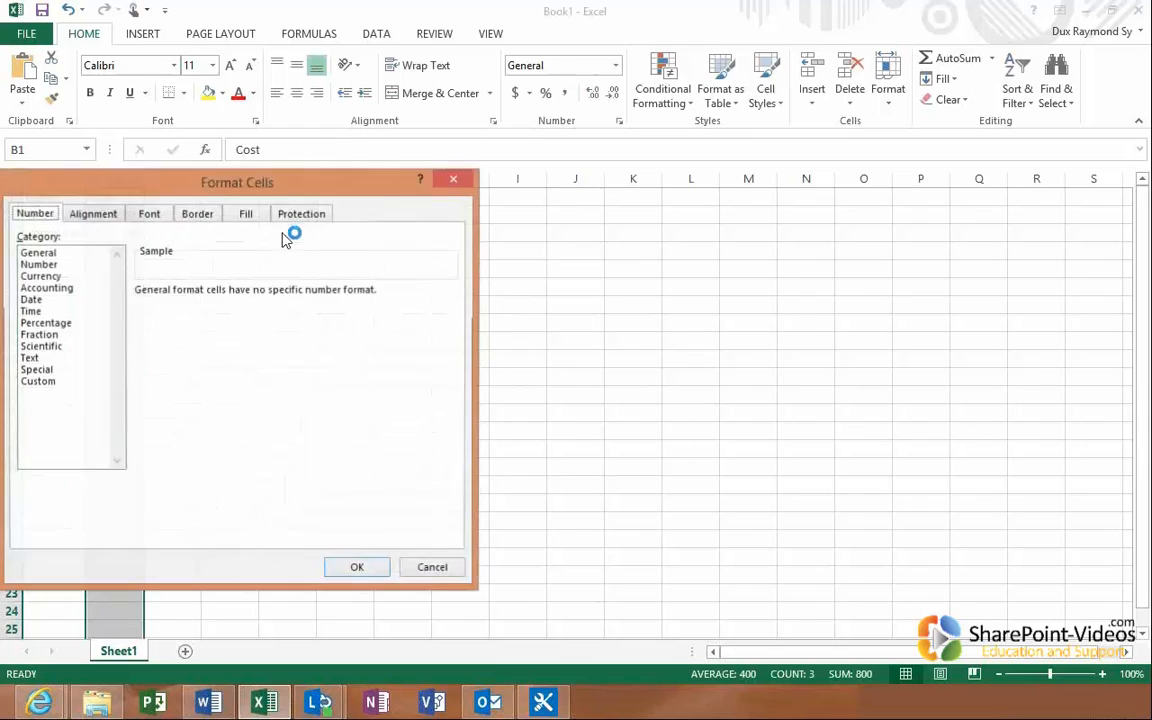
click(62, 264)
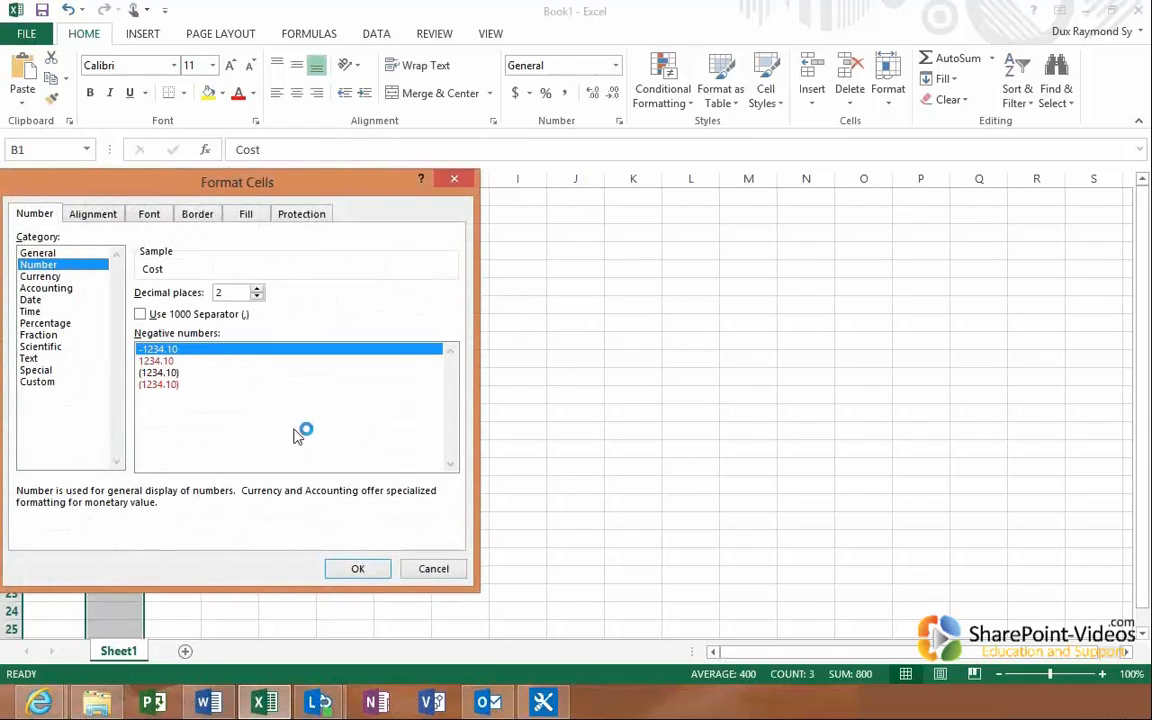
click(77, 276)
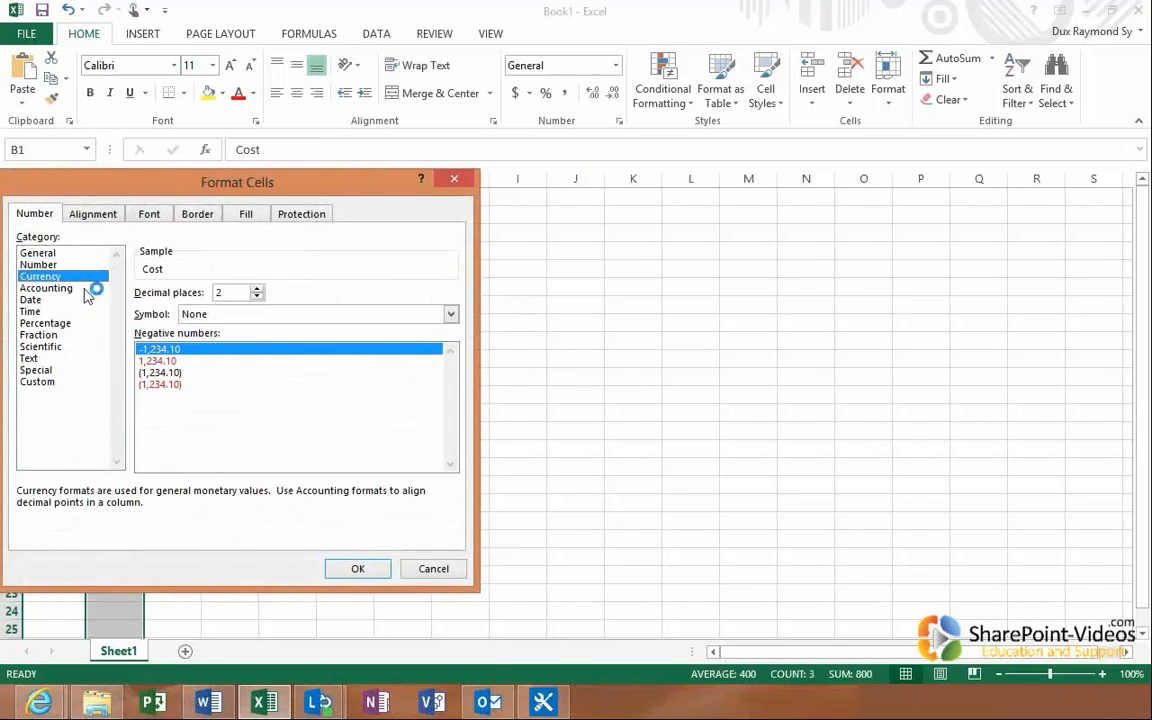
click(355, 569)
click(270, 390)
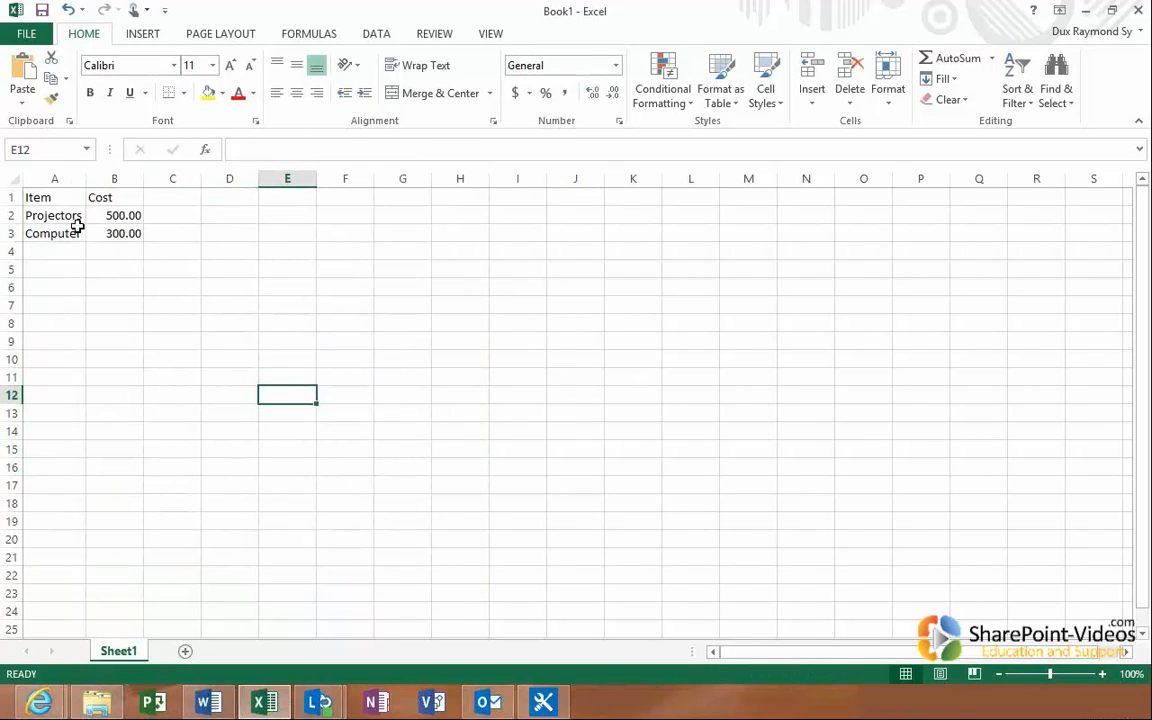
Convert the range A1:B3 into a table with headers
drag(74, 197, 100, 230)
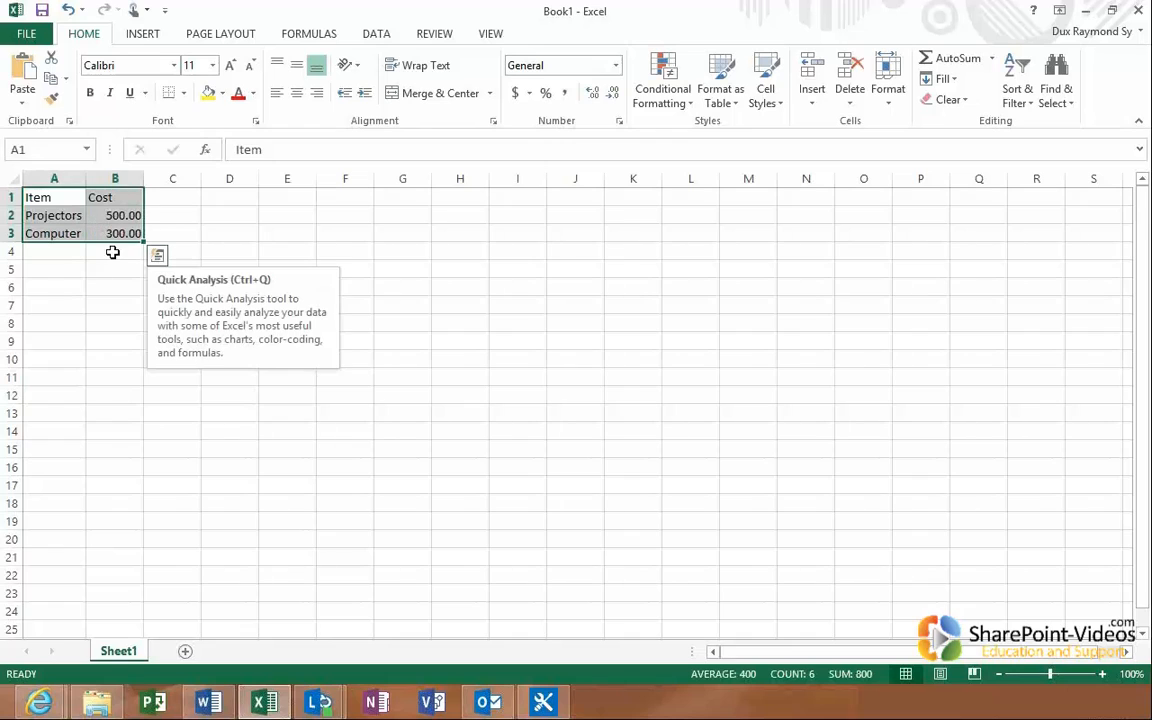
click(147, 33)
click(152, 85)
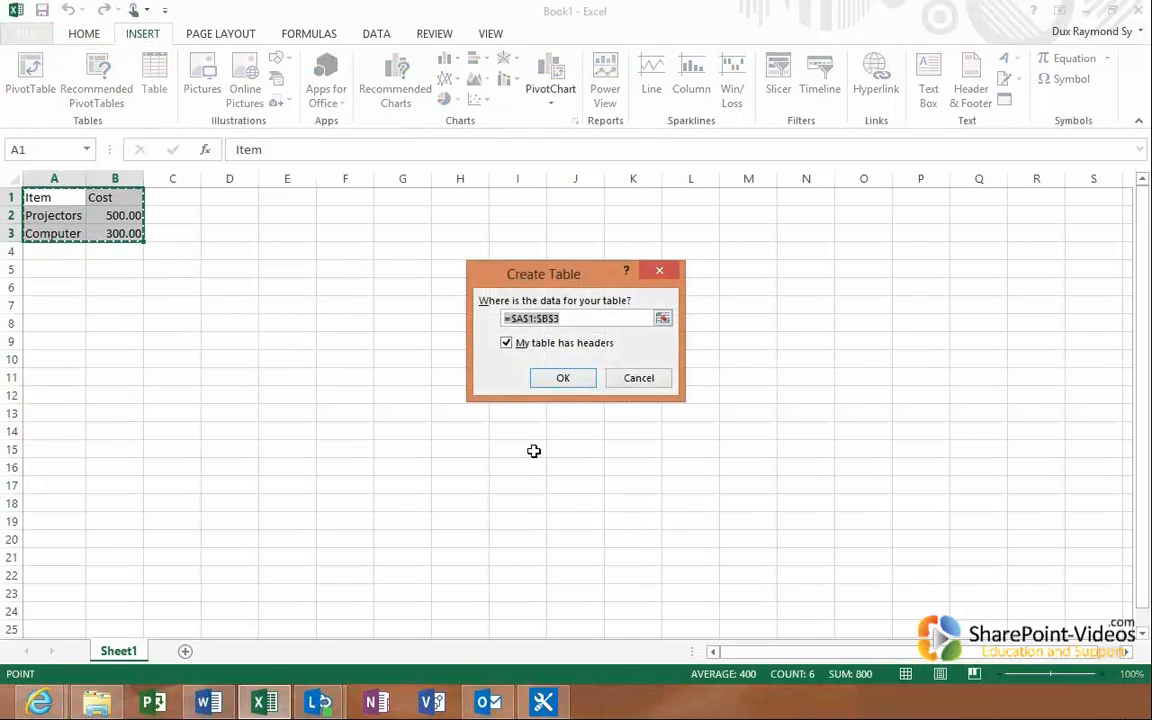
click(552, 388)
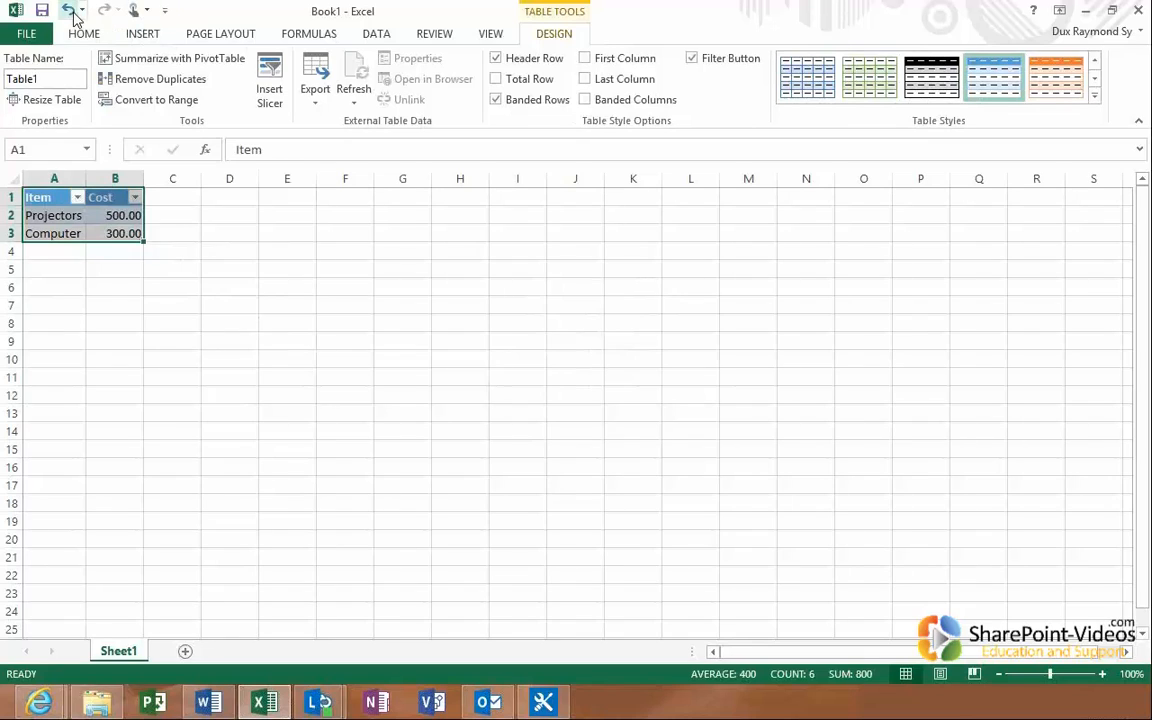
click(68, 10)
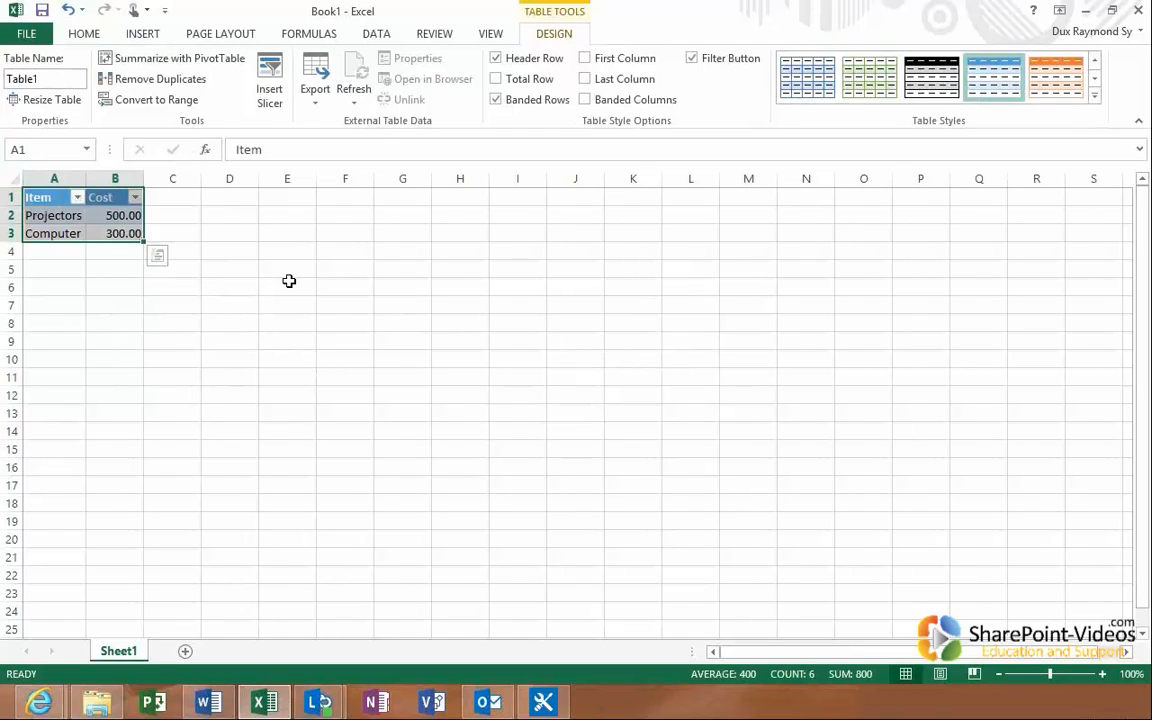
Install the SynchronizeWSSandExcel add-in from the 2007 Office System Developer Resources folder on the C: drive
click(37, 40)
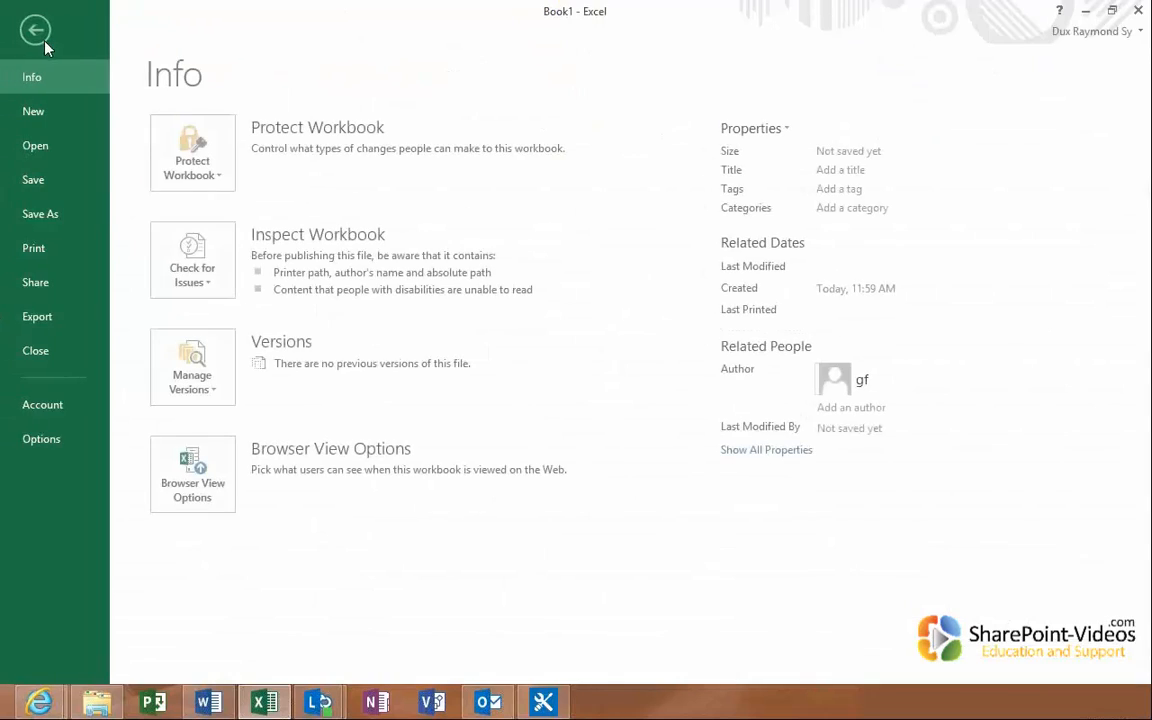
click(50, 440)
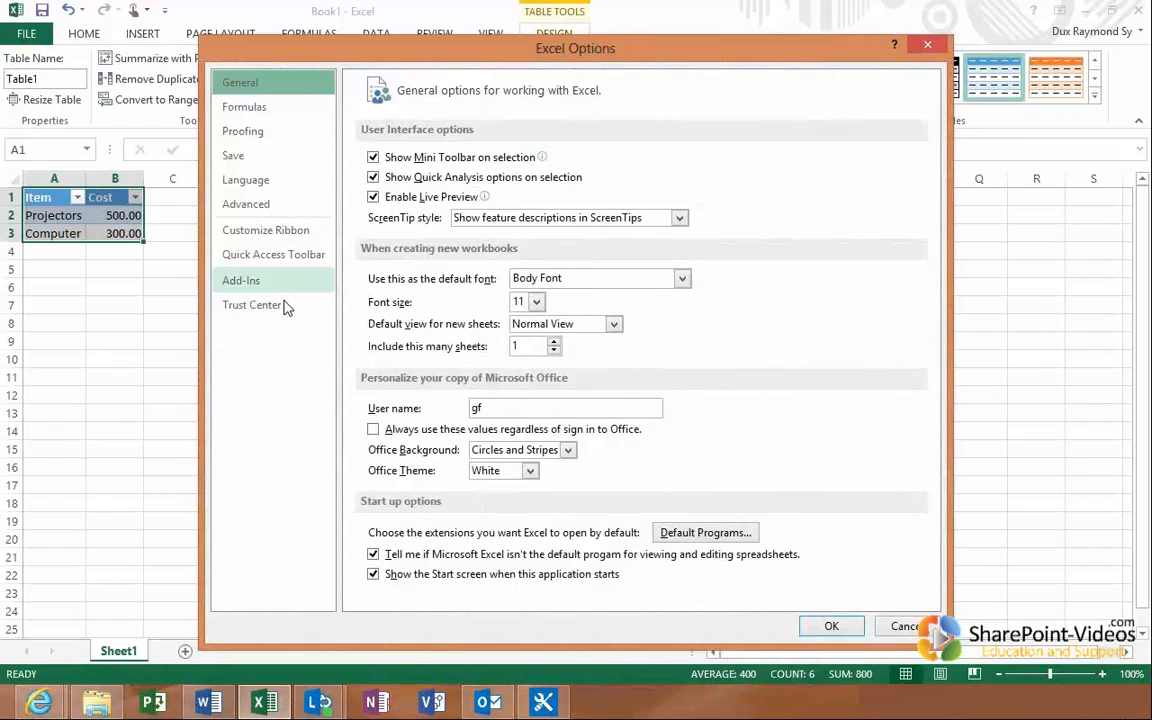
click(255, 281)
click(582, 589)
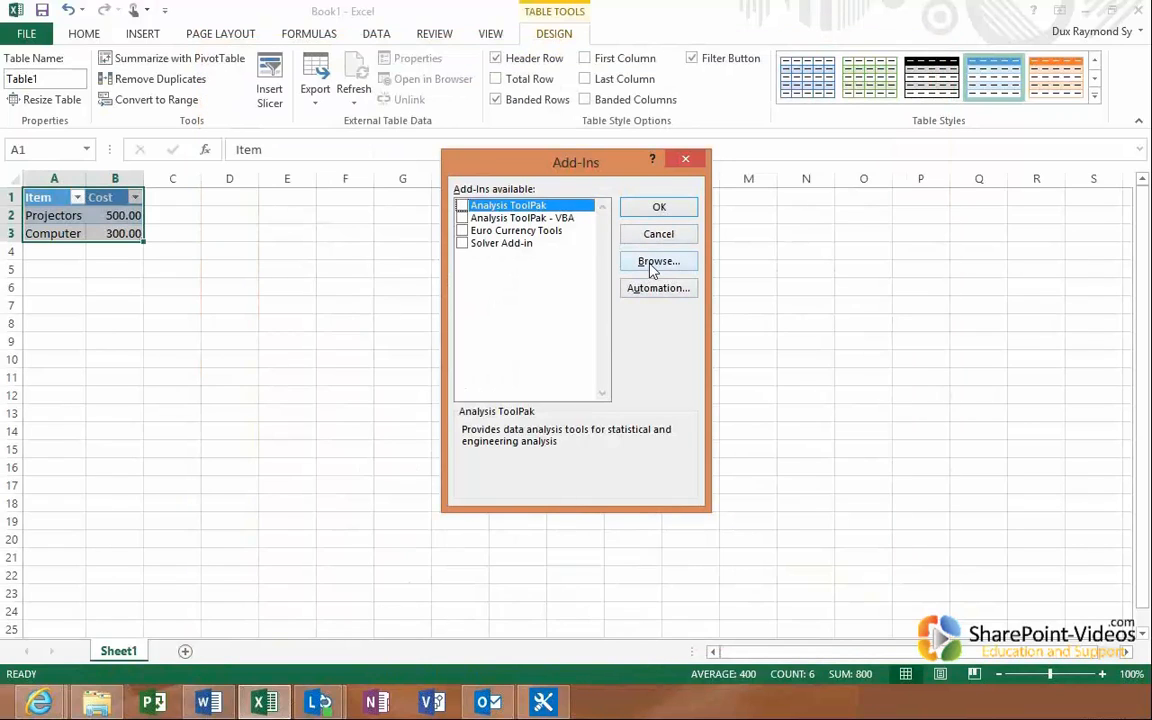
click(650, 262)
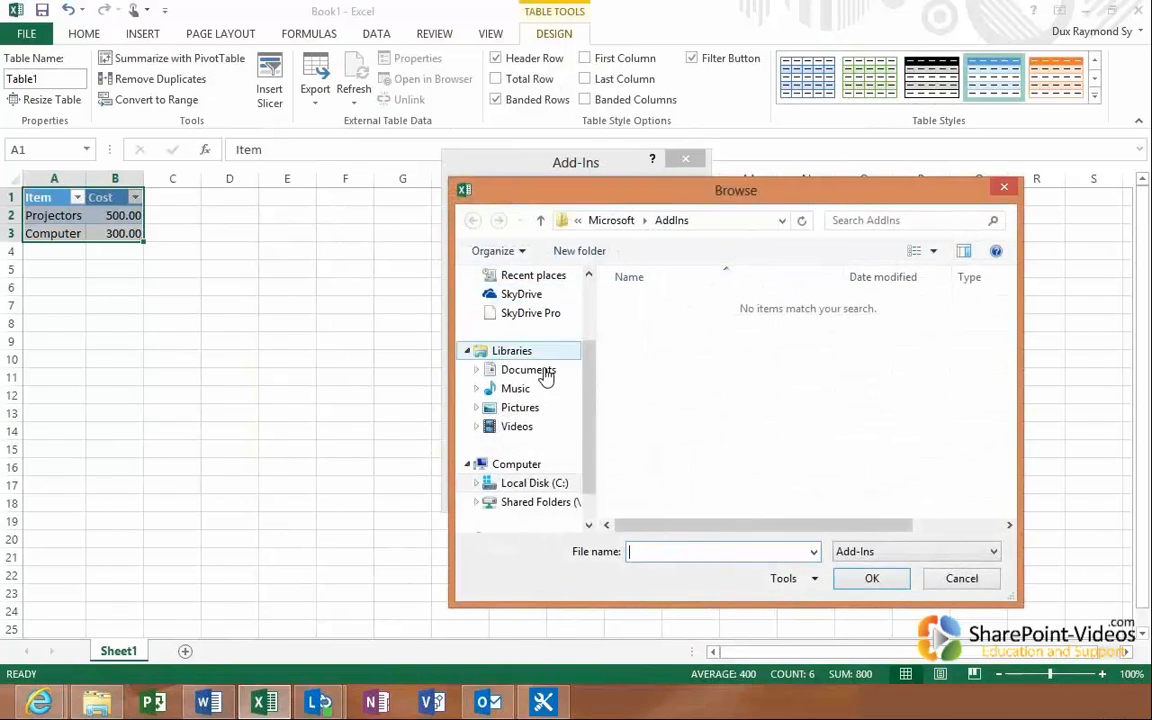
click(557, 484)
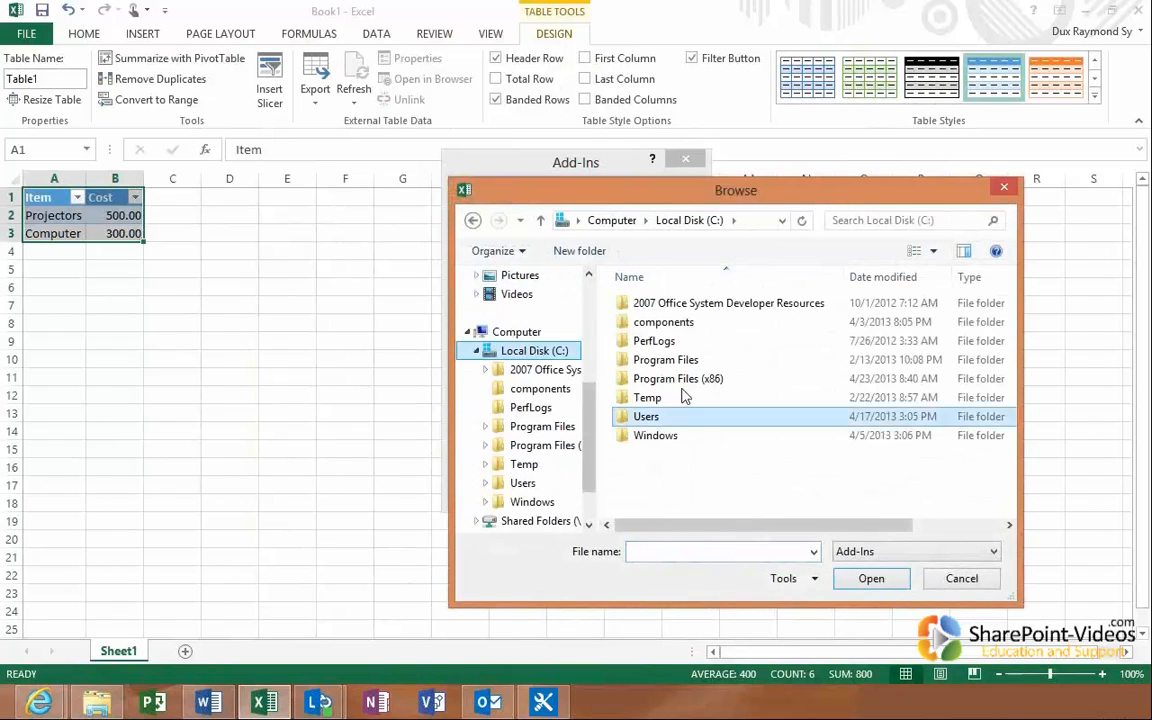
double_click(688, 305)
double_click(688, 305)
double_click(681, 307)
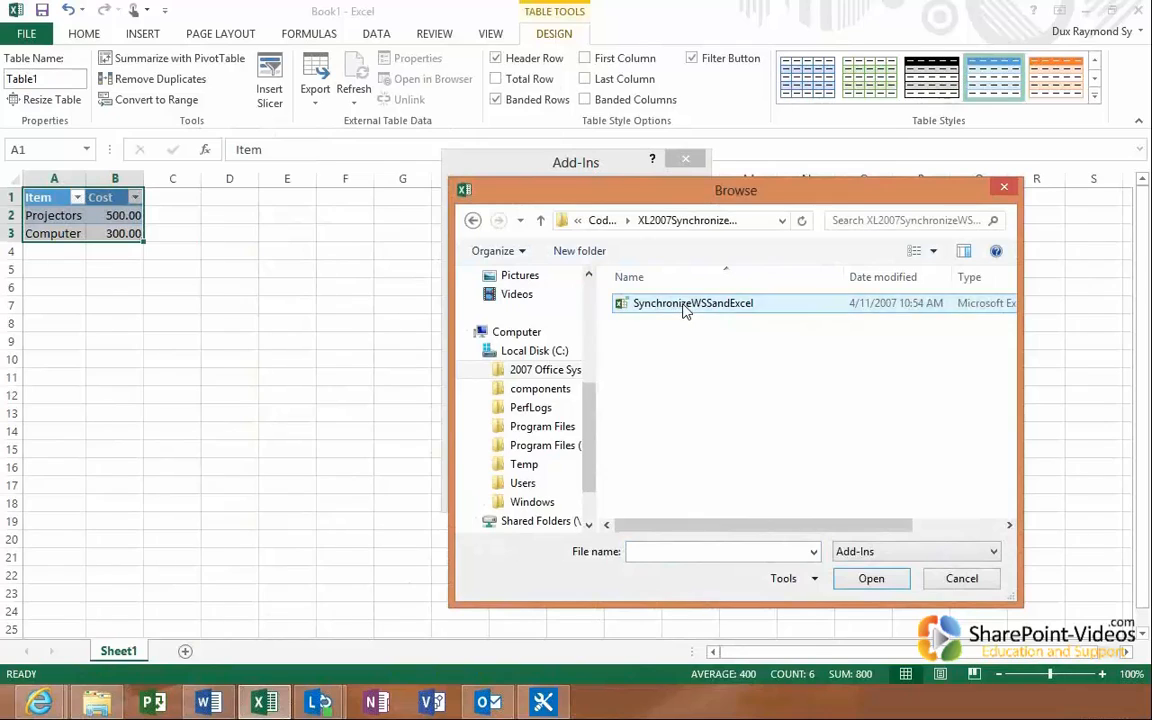
double_click(681, 303)
click(659, 207)
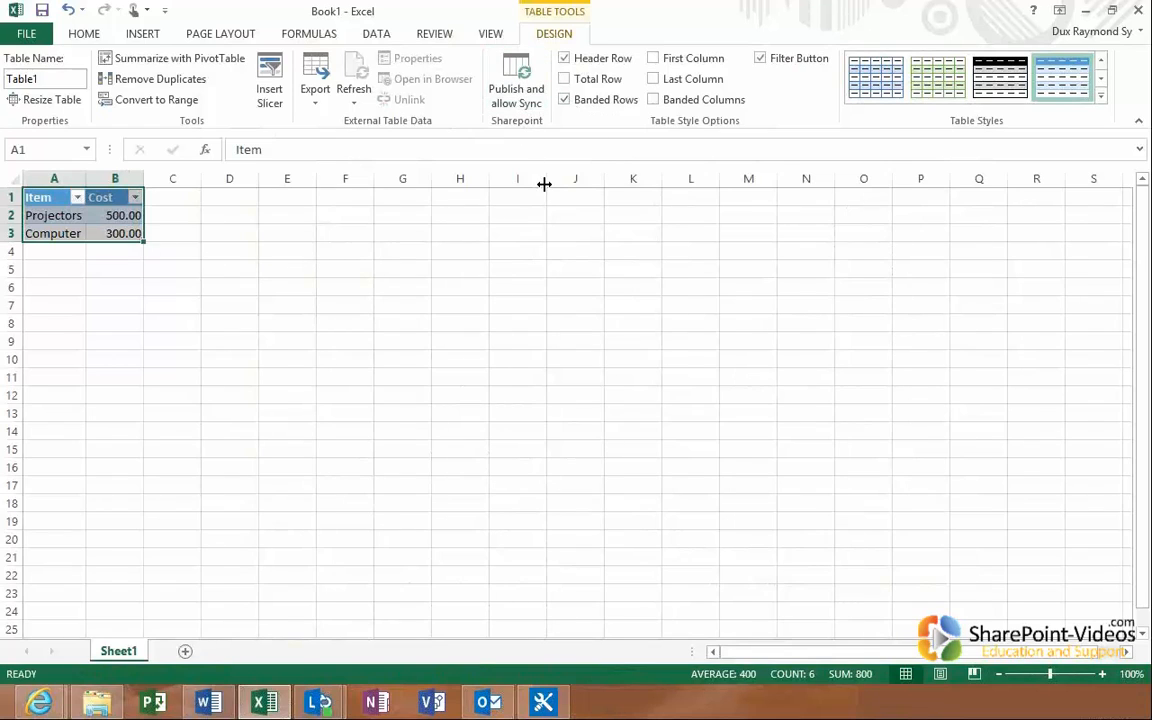
Start publishing the table with sync to SharePoint, using the Executive Presentation Project site's URL copied from the browser as the address
click(524, 106)
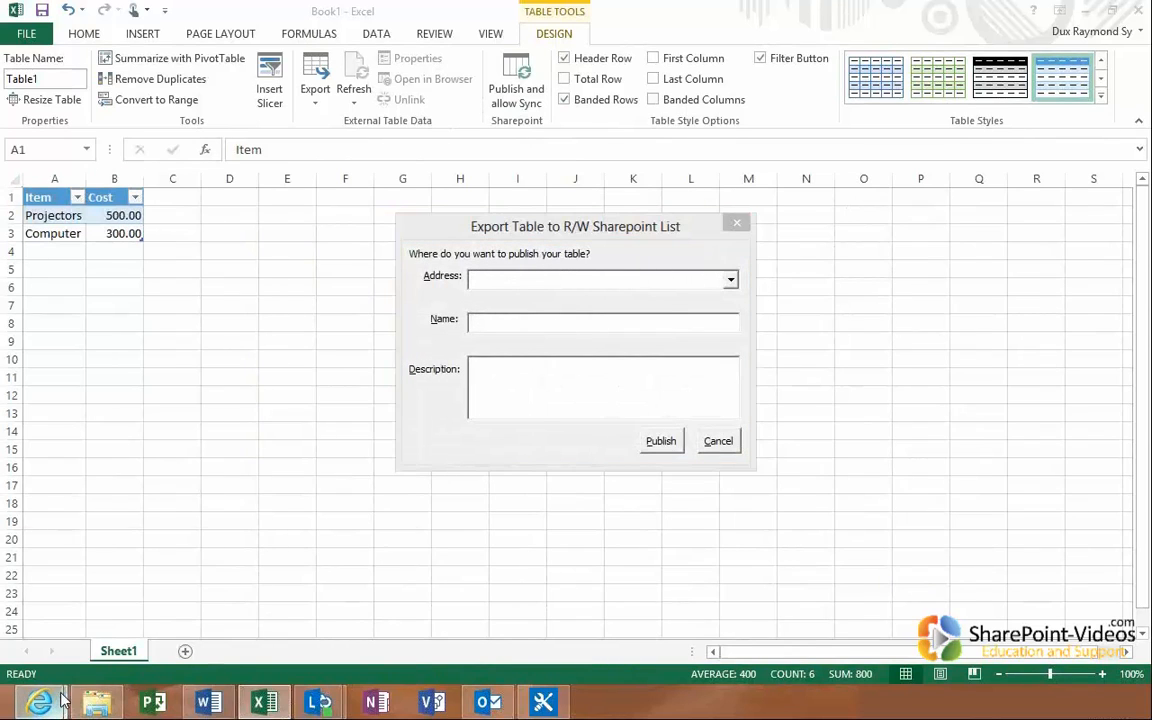
mouse_move(40, 703)
click(257, 606)
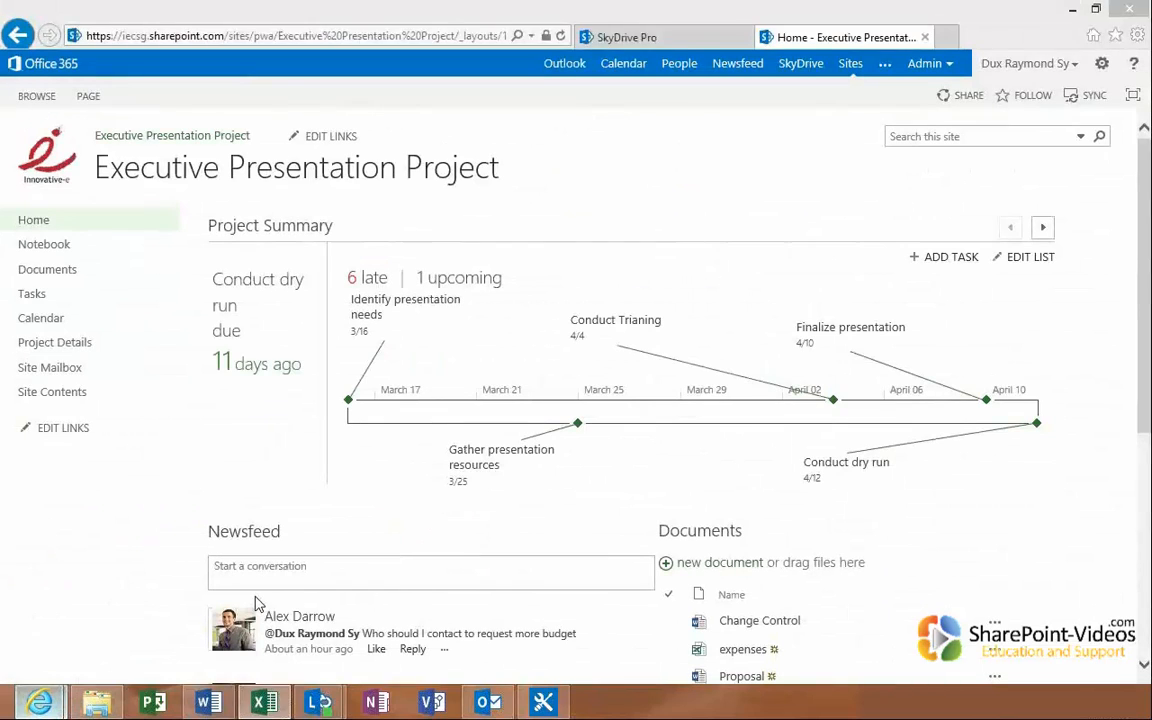
click(261, 35)
right_click(262, 35)
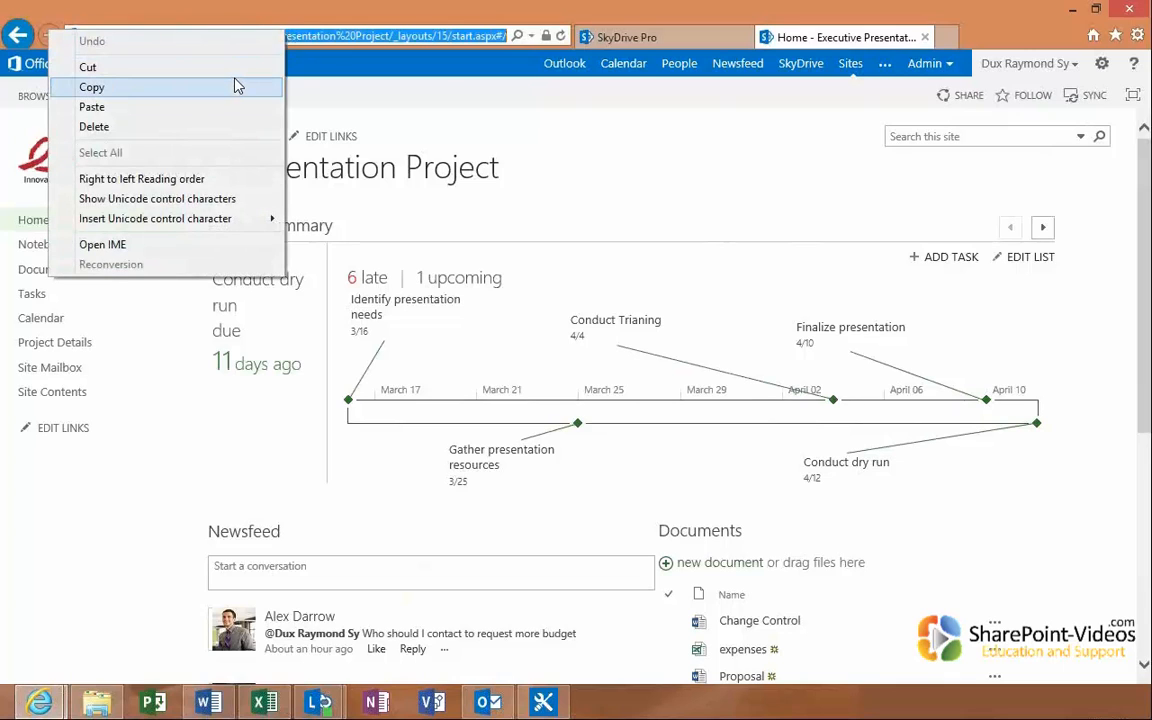
click(237, 87)
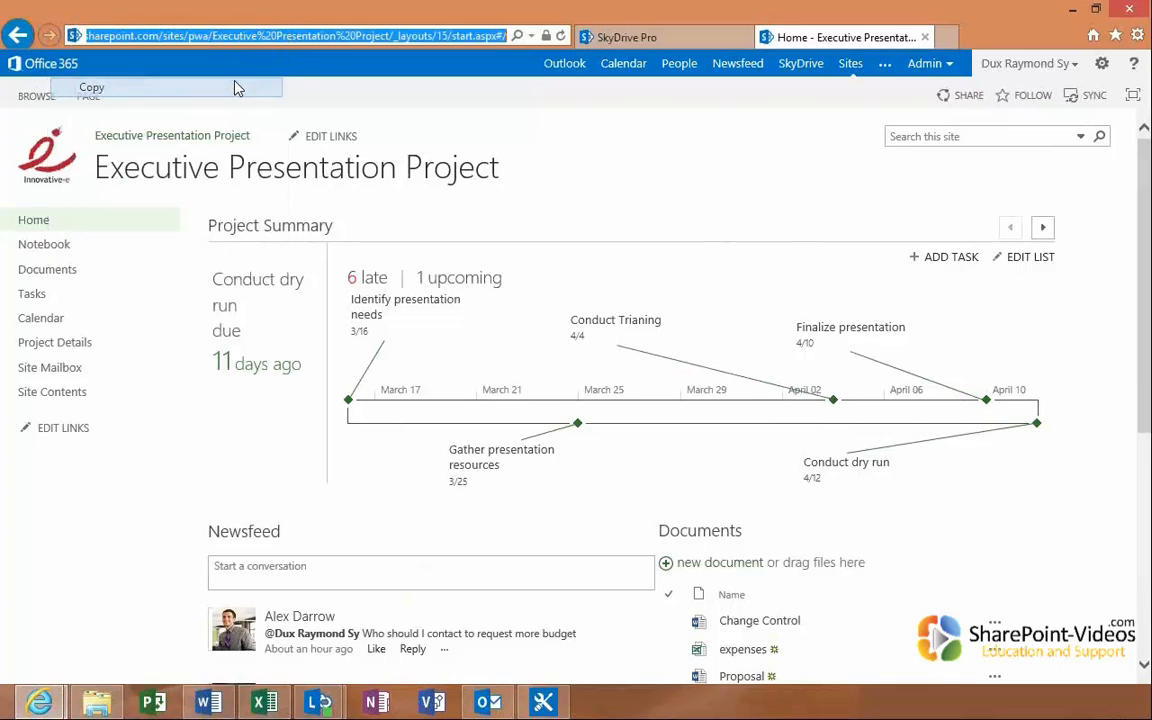
click(1072, 10)
key(ctrl+v)
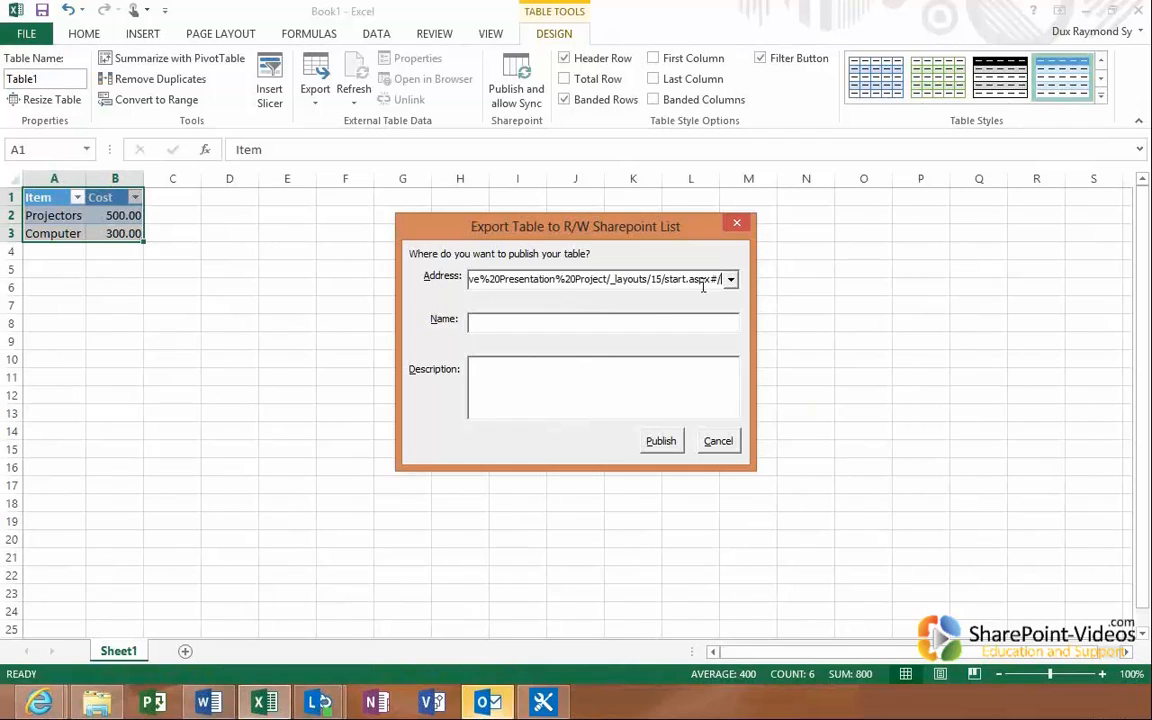
Trim the publishing address so it ends at "Executive%20Presentation%20Project/", removing the "_layouts/15/start.aspx#/" part
drag(613, 279, 802, 298)
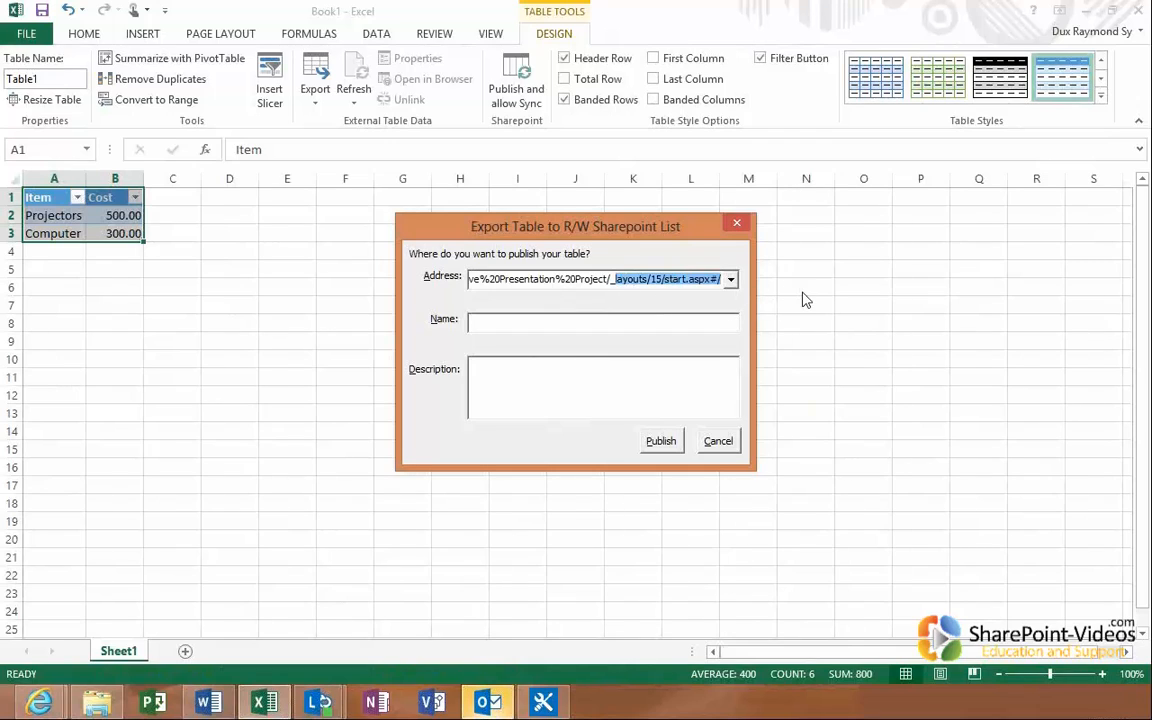
key(BackSpace)
key(BackSpace)
text(/)
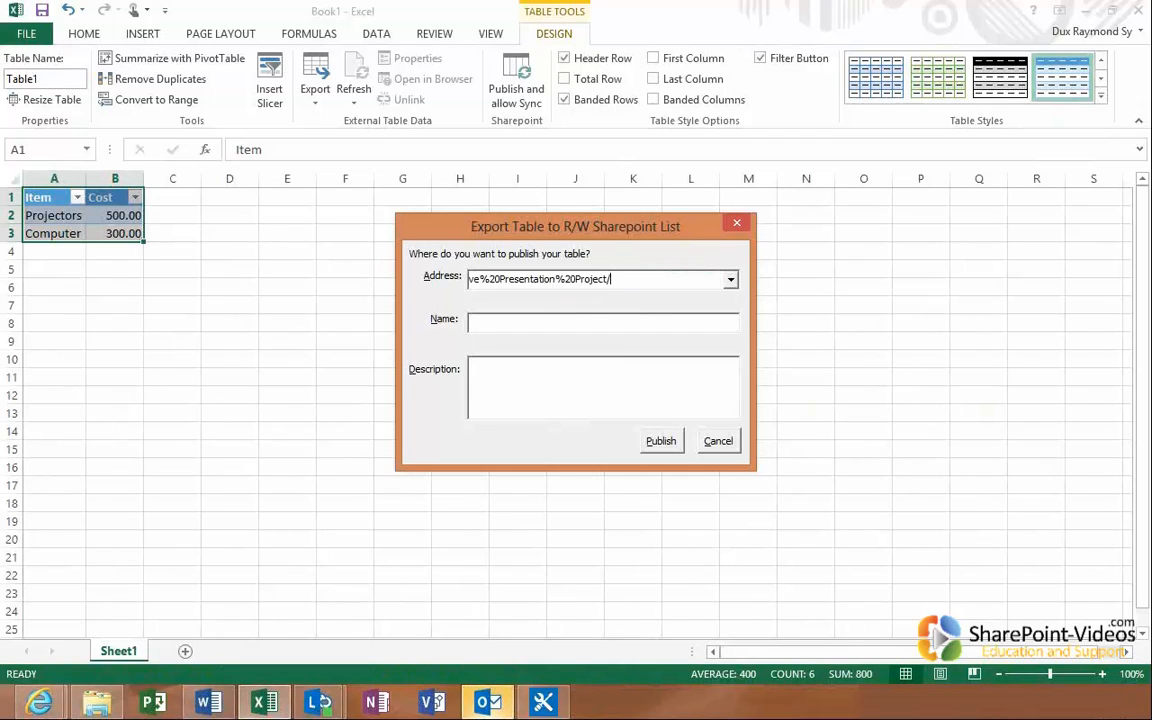
Name the SharePoint list "ExecPres Expenses" and publish the table to the project site
click(535, 321)
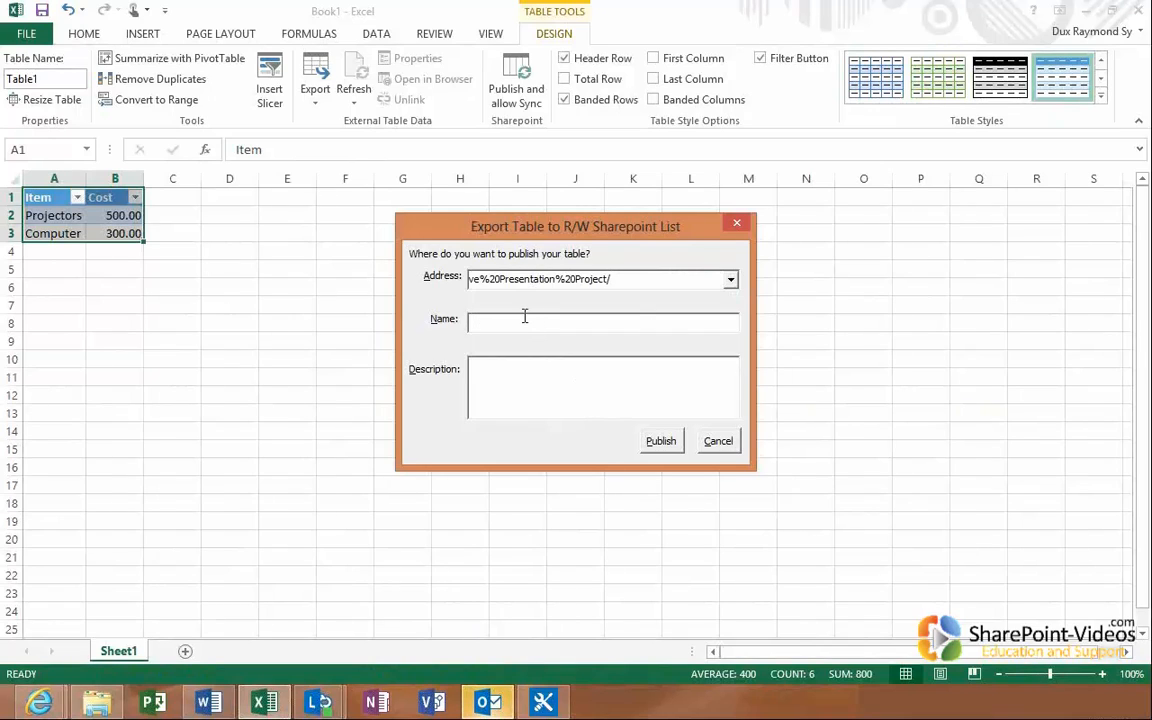
text(Exec)
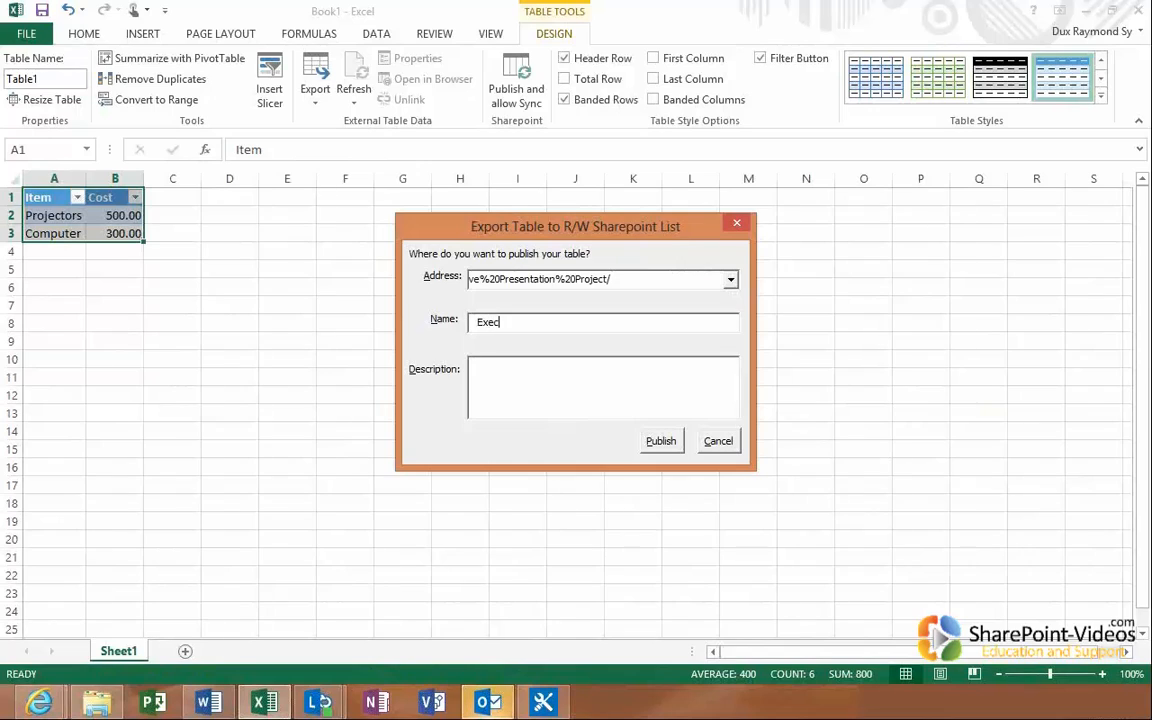
text(Pres)
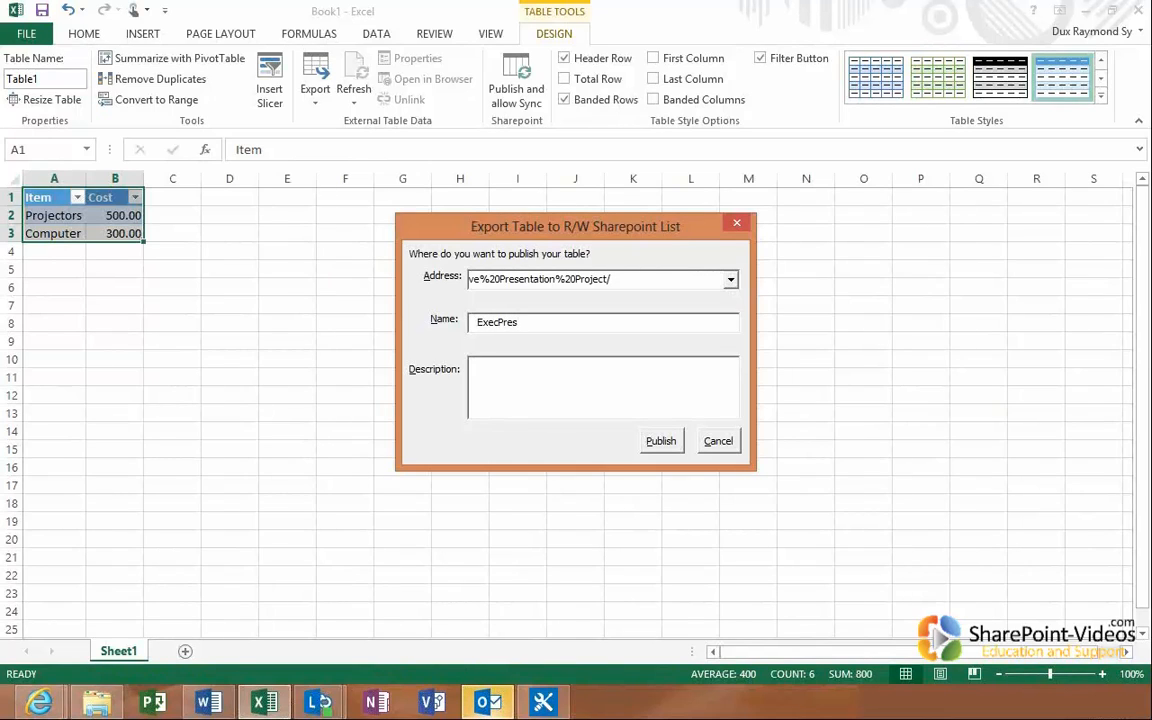
key(BackSpace)
key(BackSpace)
key(BackSpace)
key(BackSpace)
key(BackSpace)
text(xP)
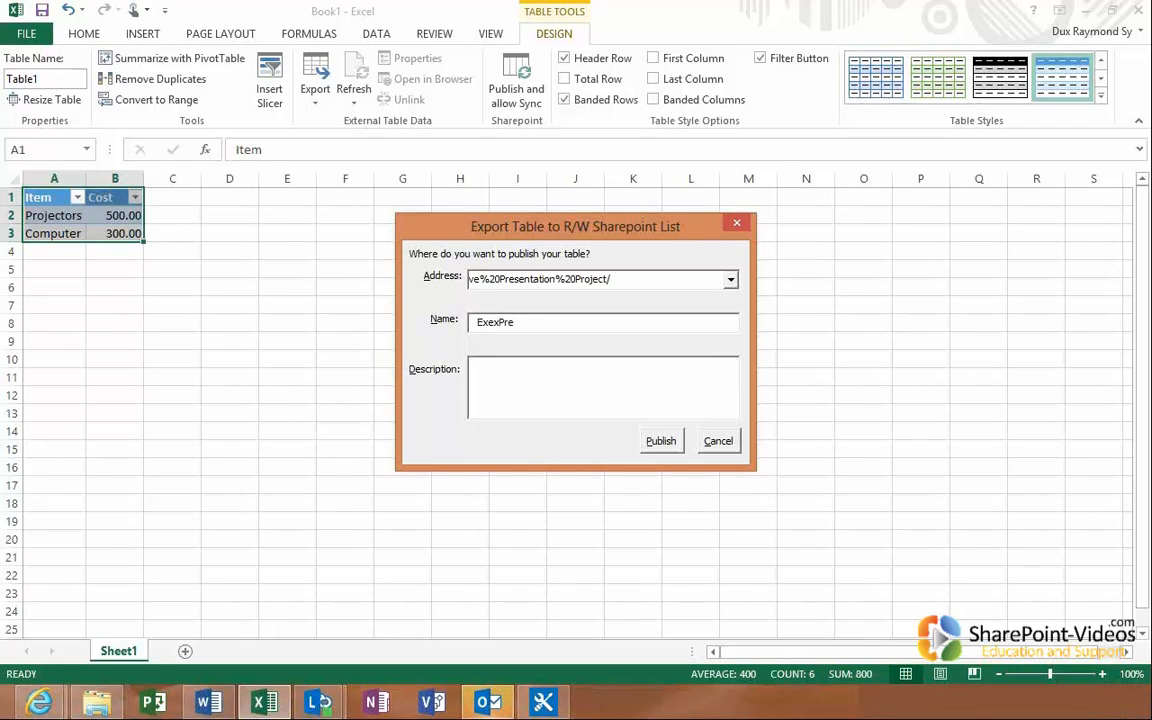
text(res Expenses)
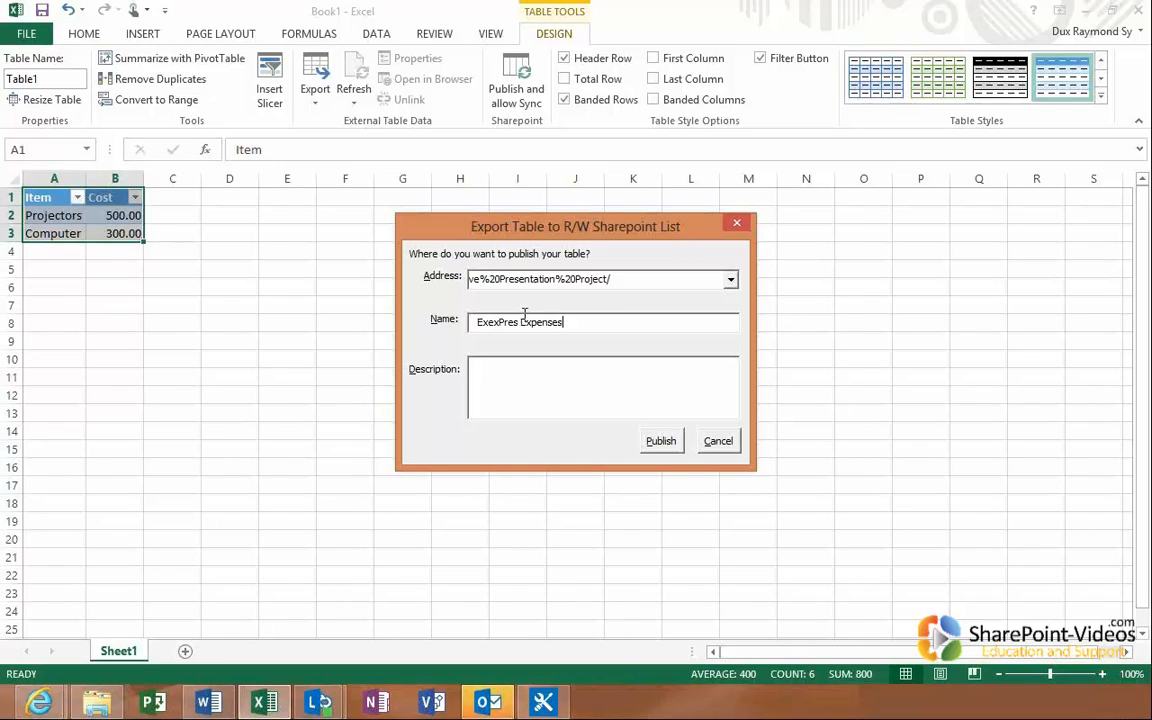
click(497, 322)
key(BackSpace)
text(c)
click(650, 441)
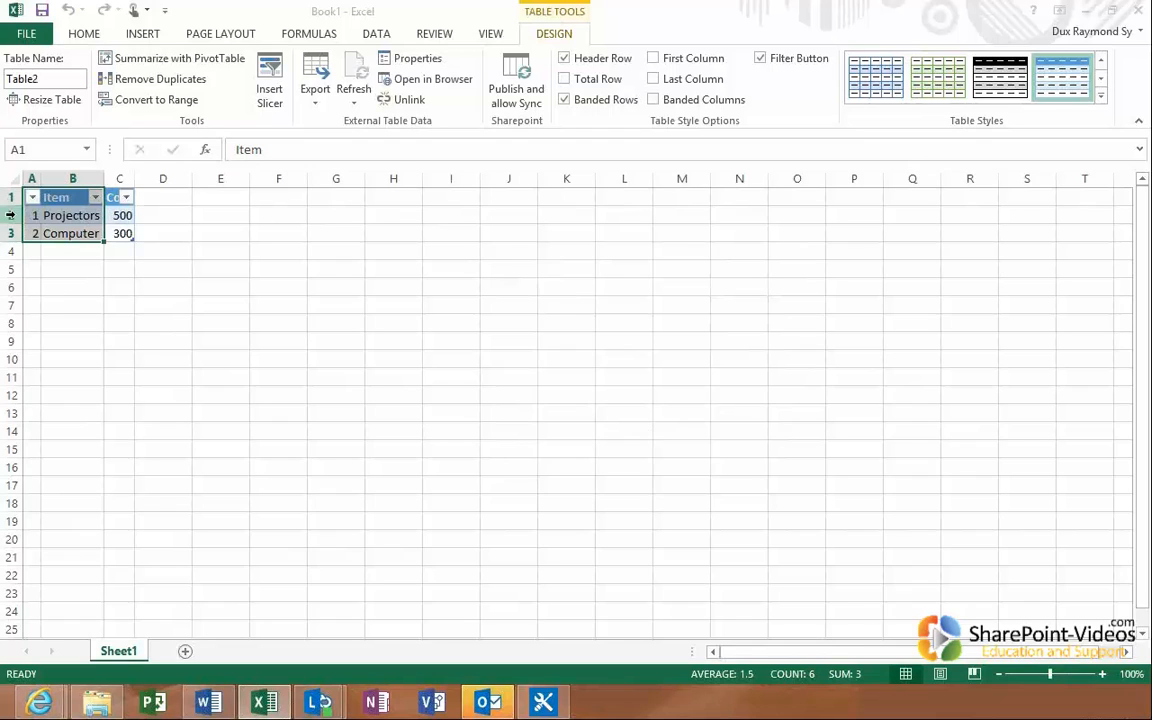
Open the published table's linked SharePoint list for viewing and editing in the browser
right_click(58, 234)
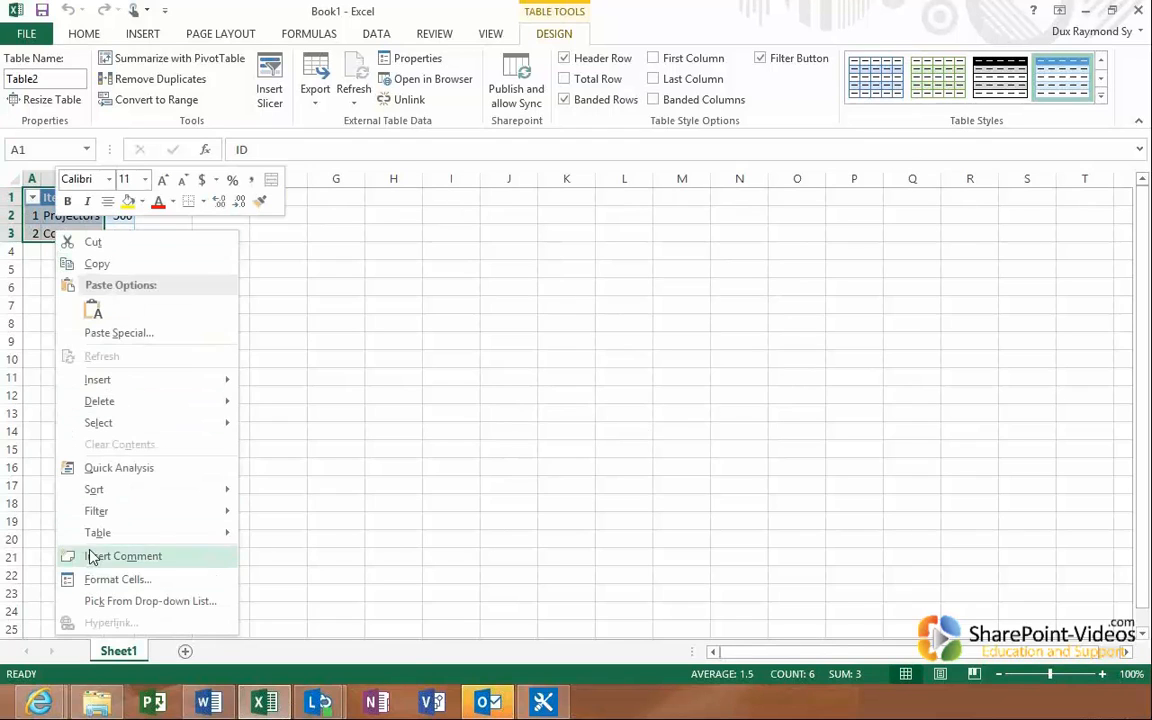
mouse_move(200, 532)
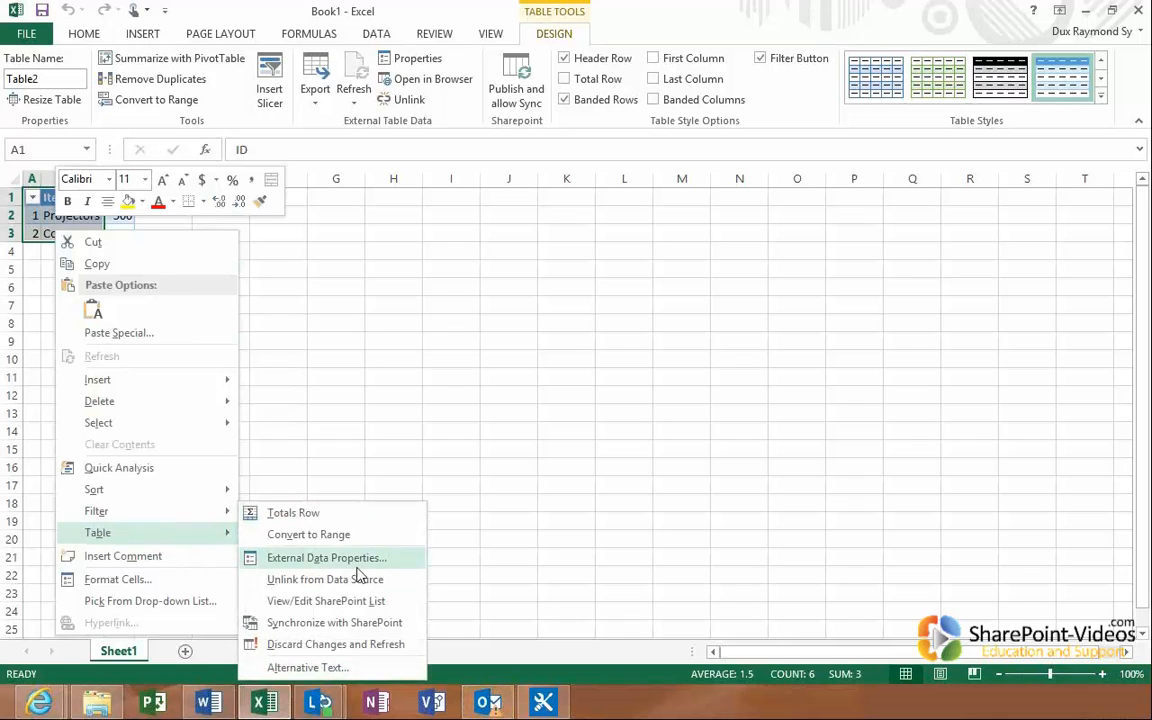
click(346, 604)
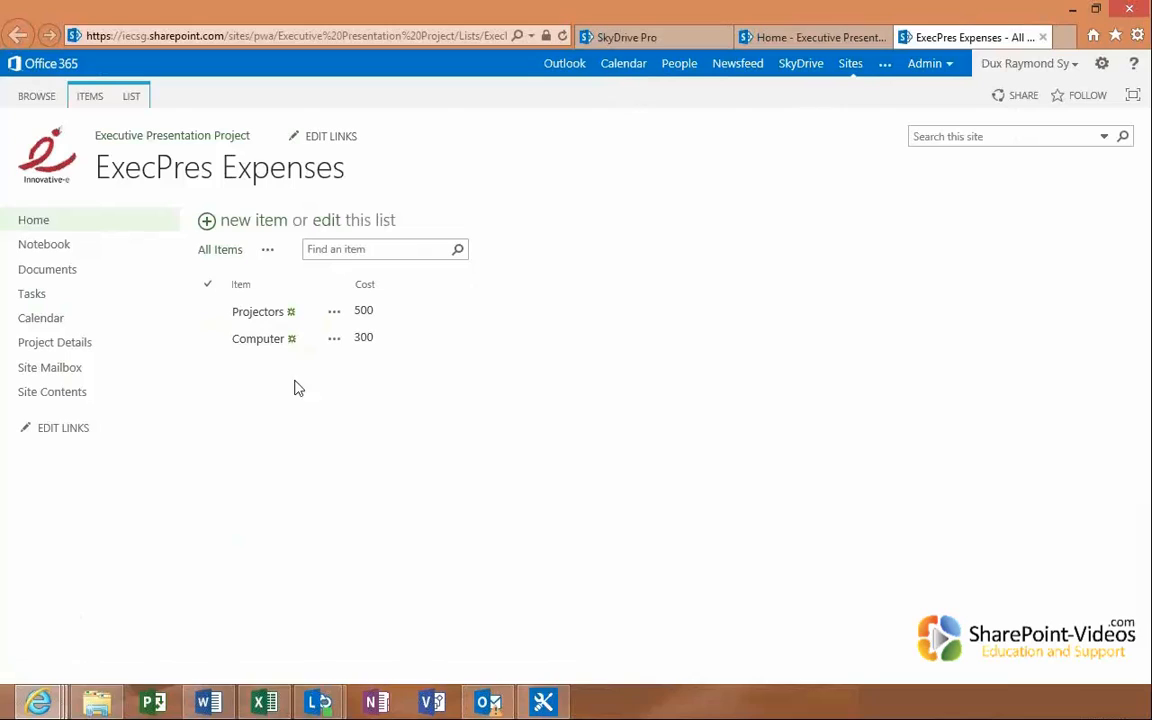
Edit the ExecPres Expenses list inline and add a Car item with a cost of 50000
click(323, 241)
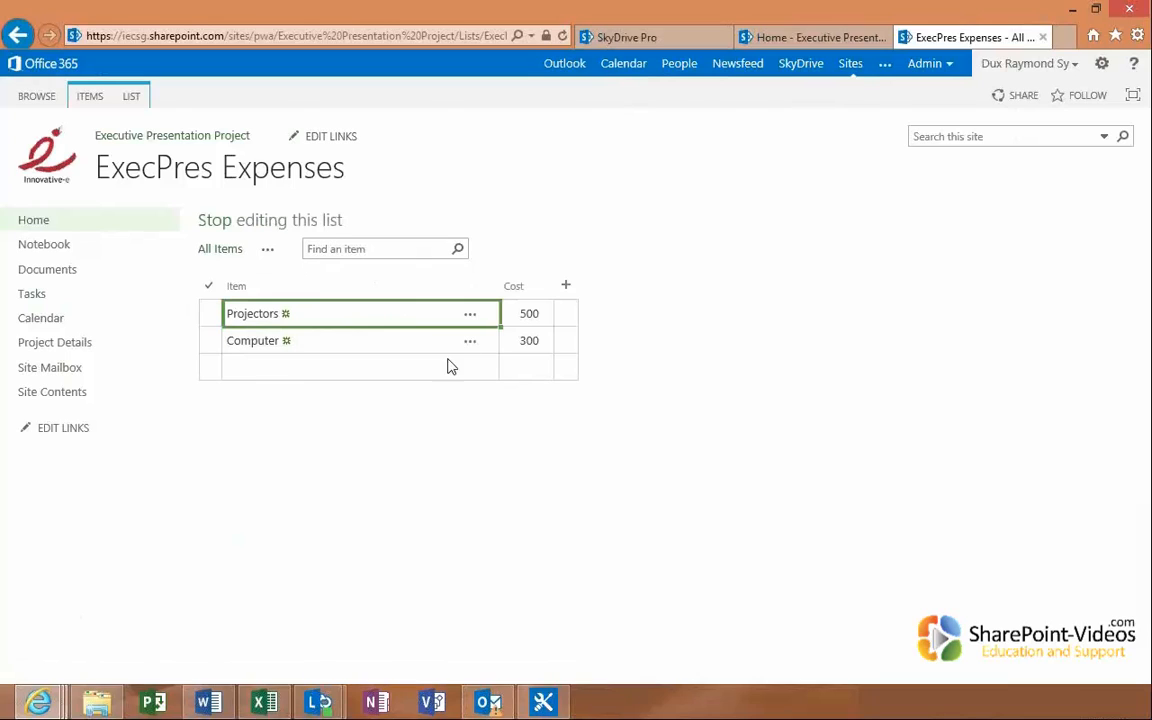
click(288, 365)
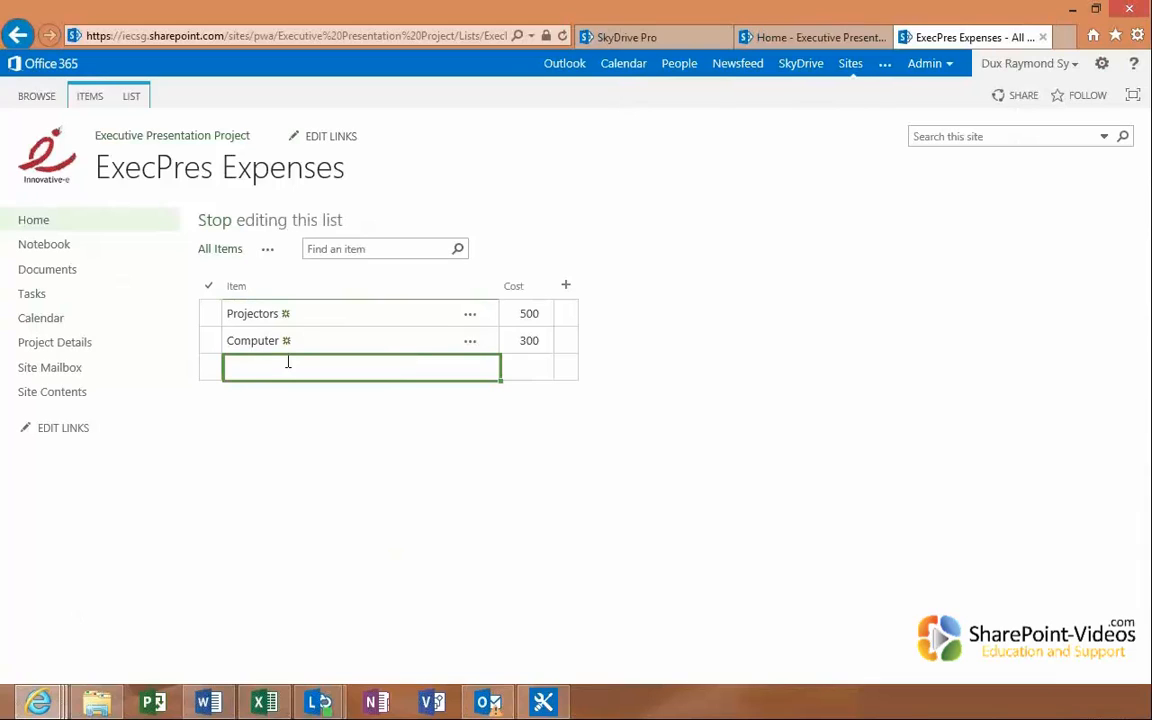
text(Car)
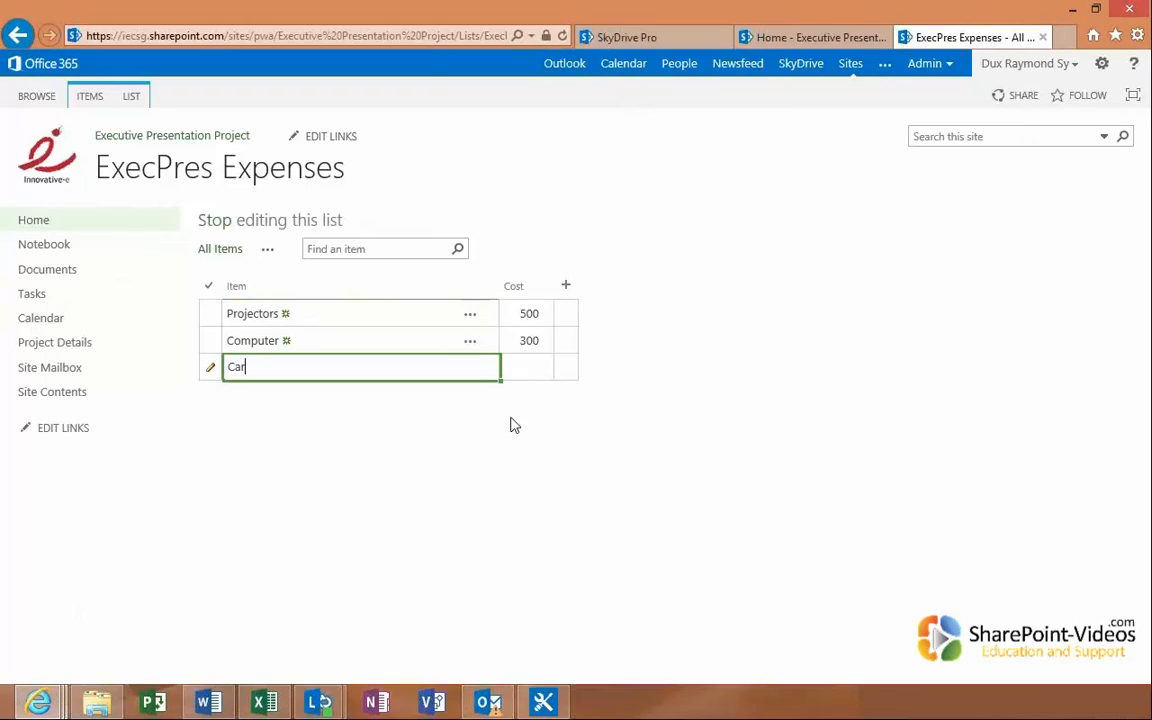
click(517, 372)
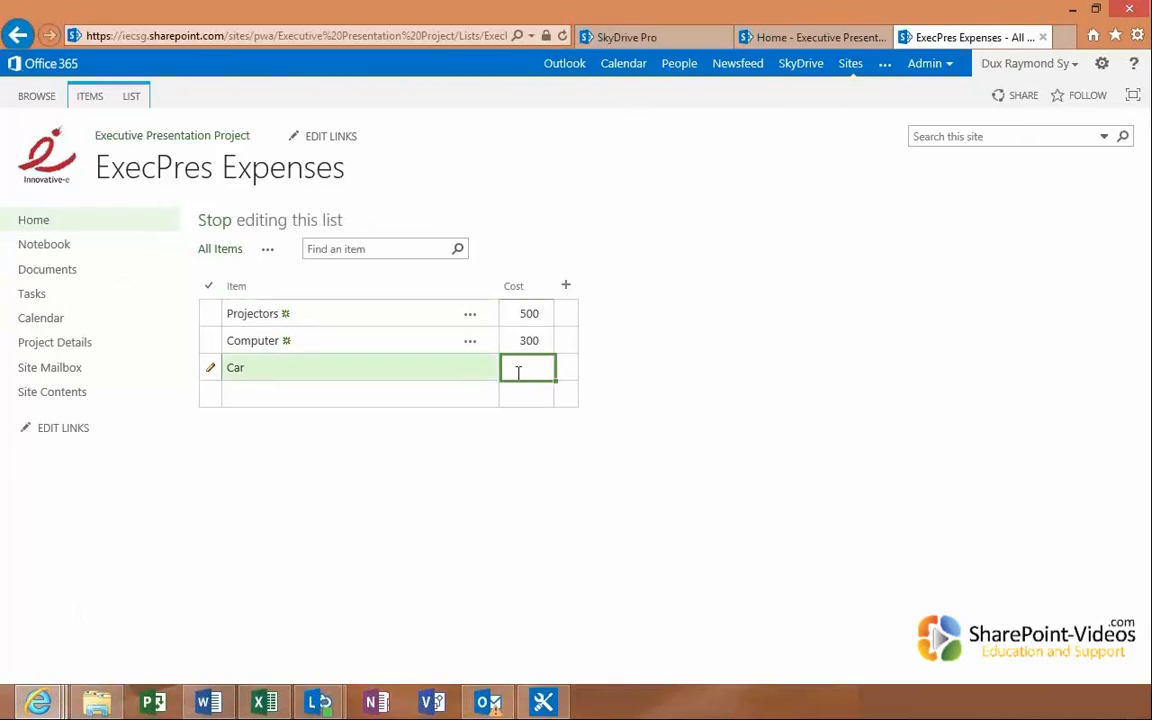
text(50000)
click(486, 393)
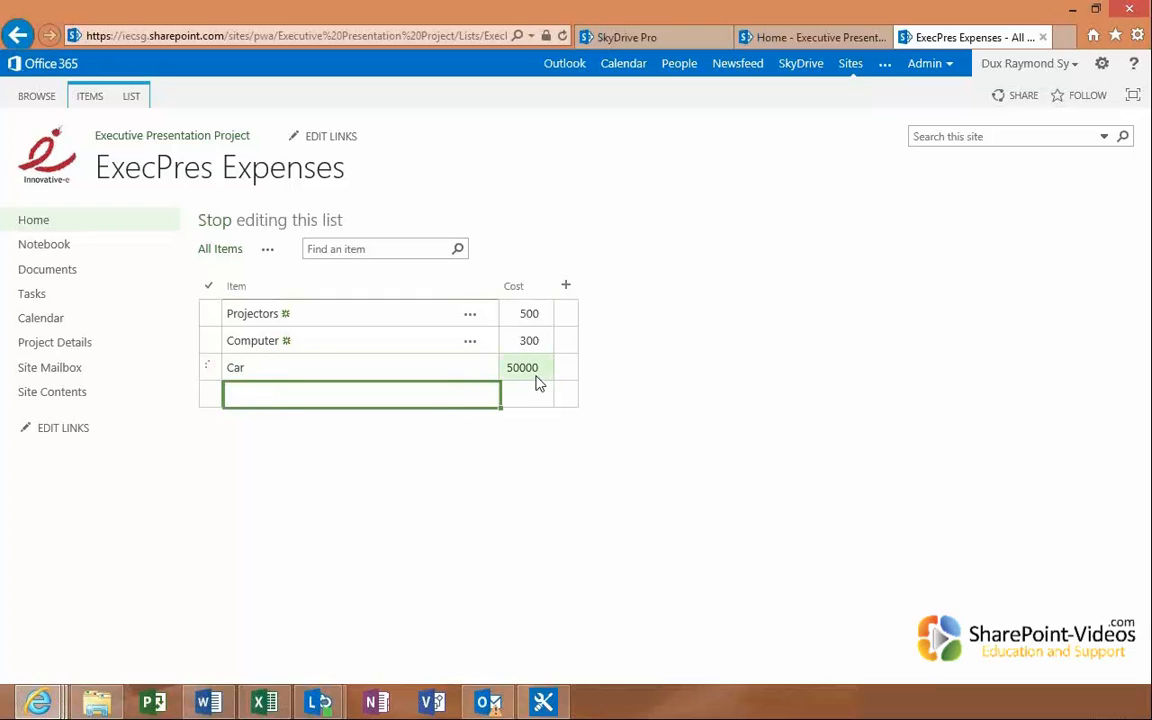
click(135, 100)
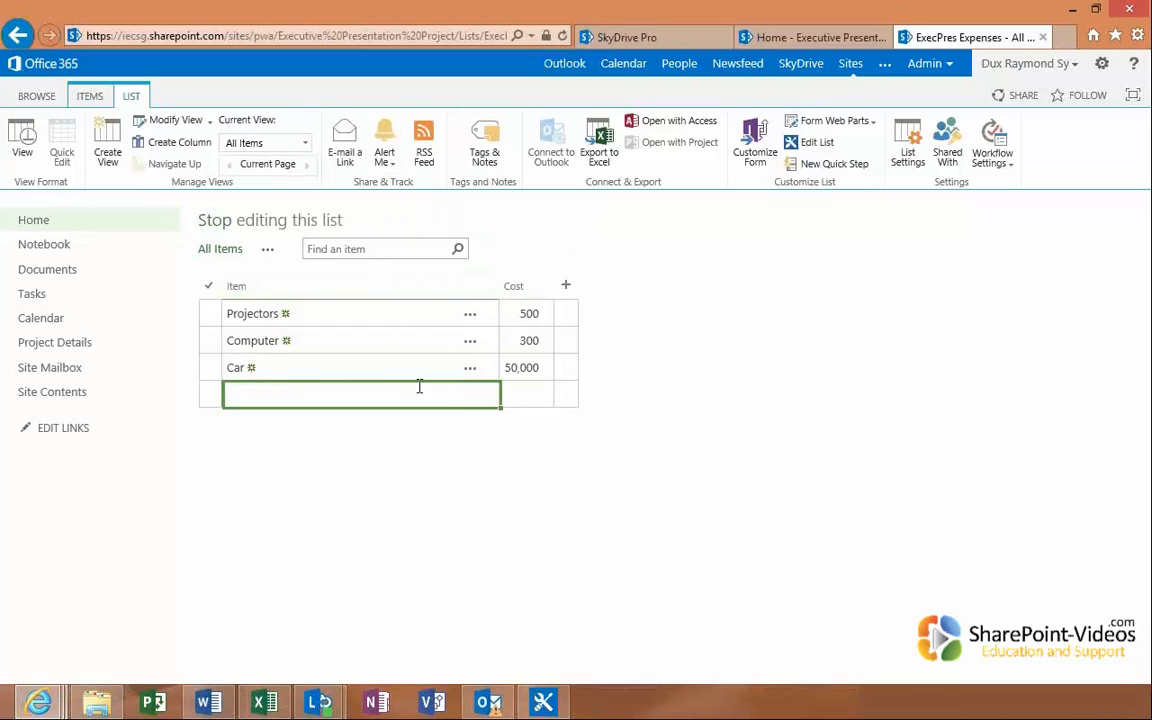
click(509, 392)
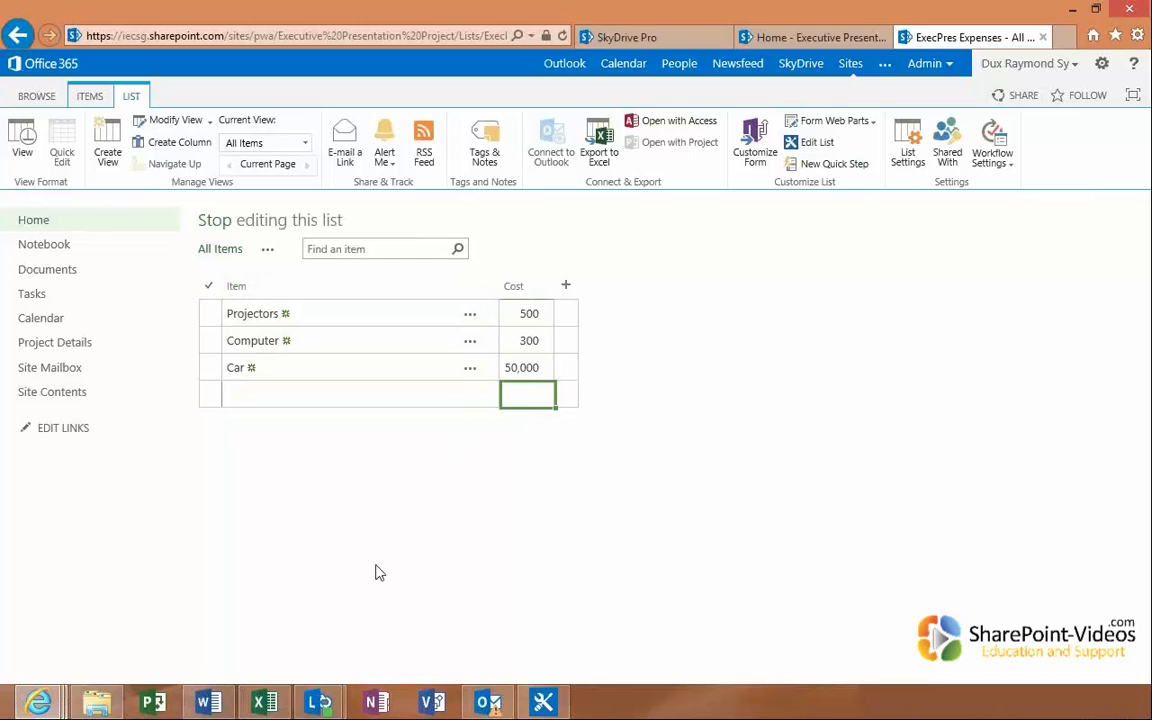
Switch to Excel and synchronize the table with SharePoint to bring in the new Car row
click(264, 702)
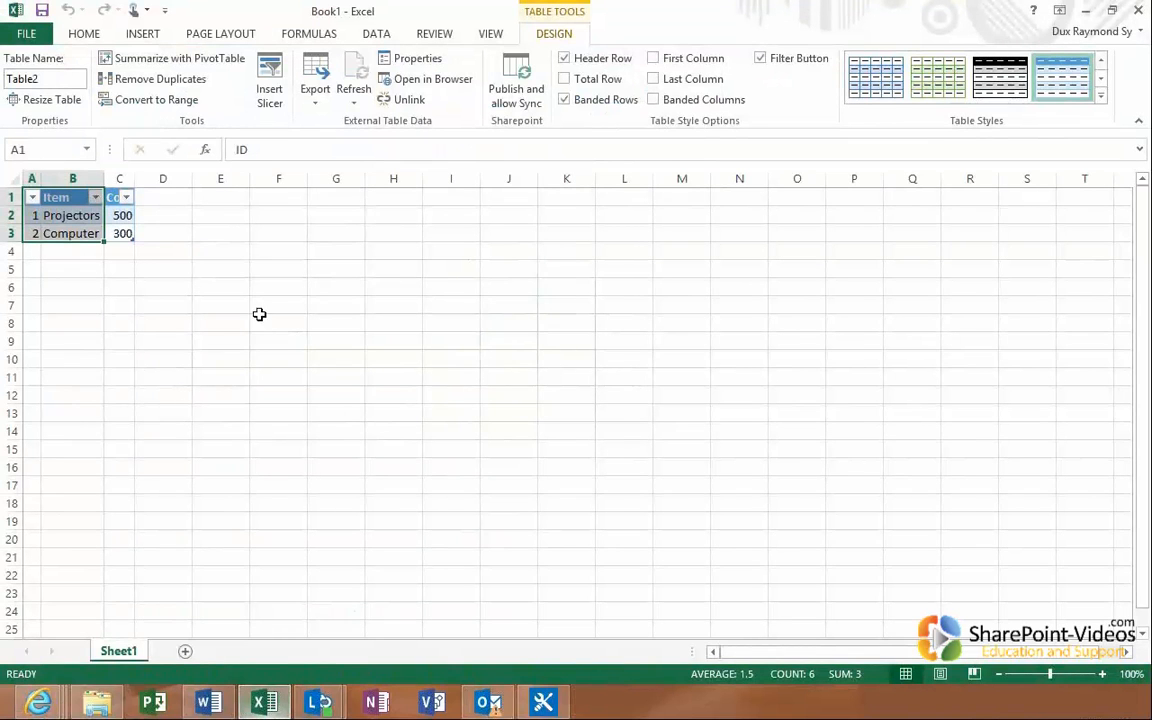
right_click(101, 229)
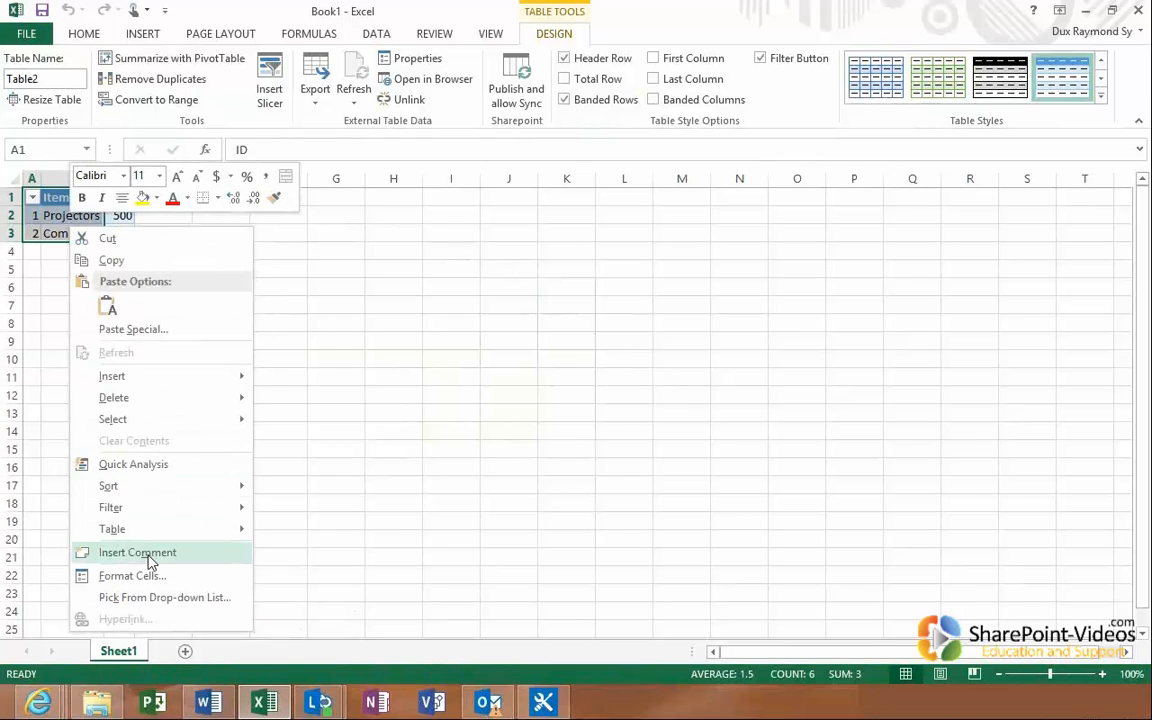
mouse_move(140, 530)
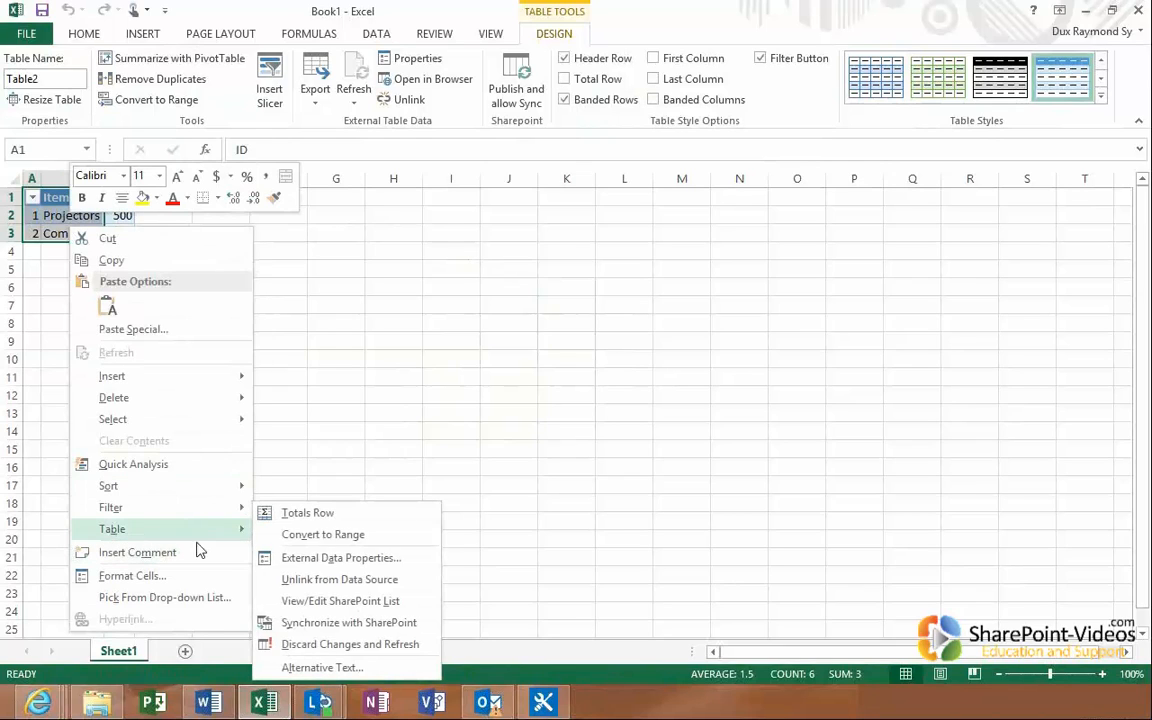
click(345, 612)
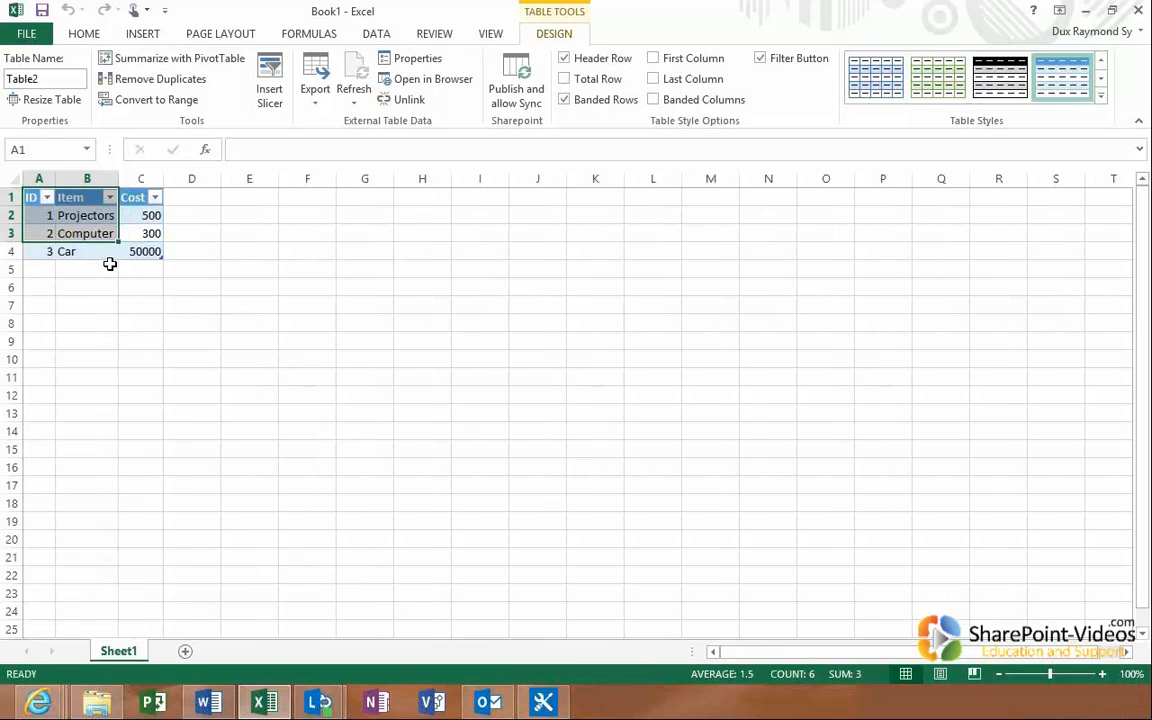
Change the Car row in the Excel table to the item Carpet with a cost of 500
click(129, 252)
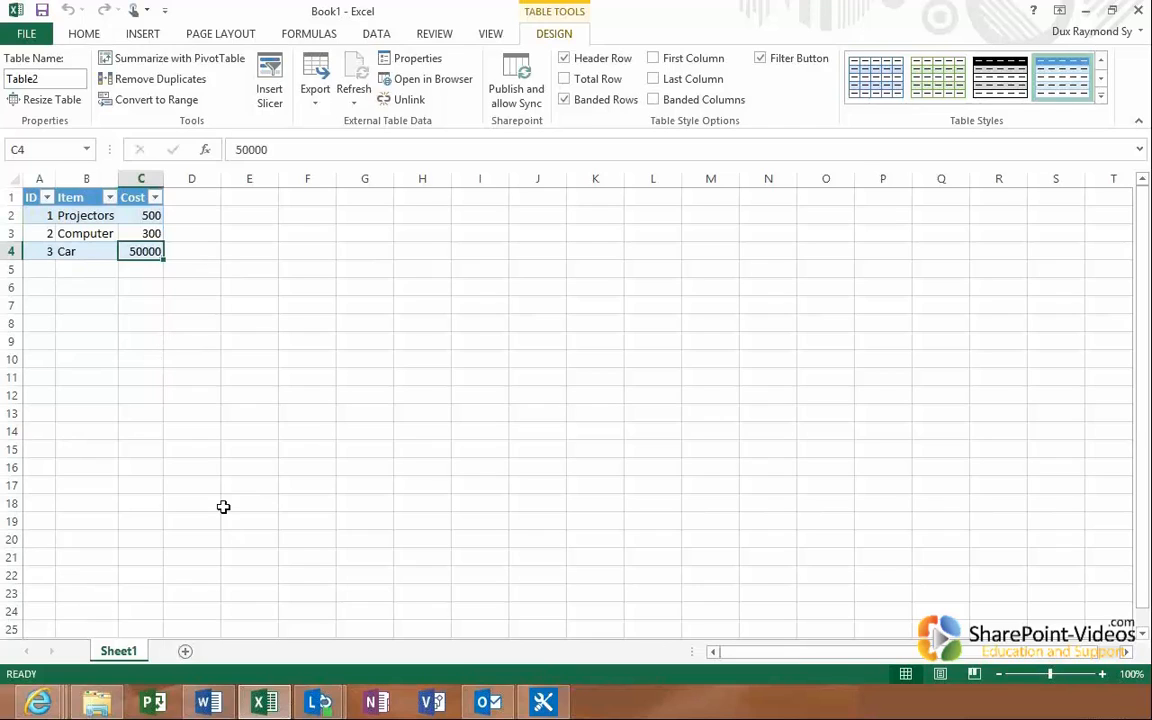
click(88, 252)
text(Carp)
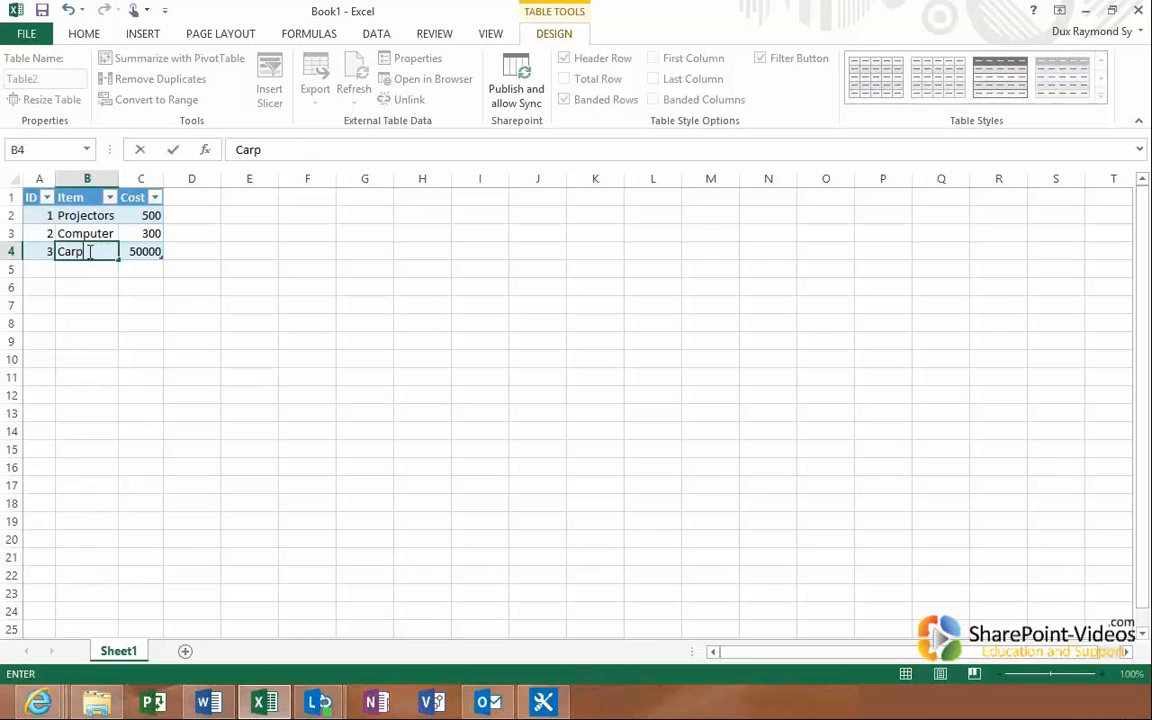
text(et)
click(132, 252)
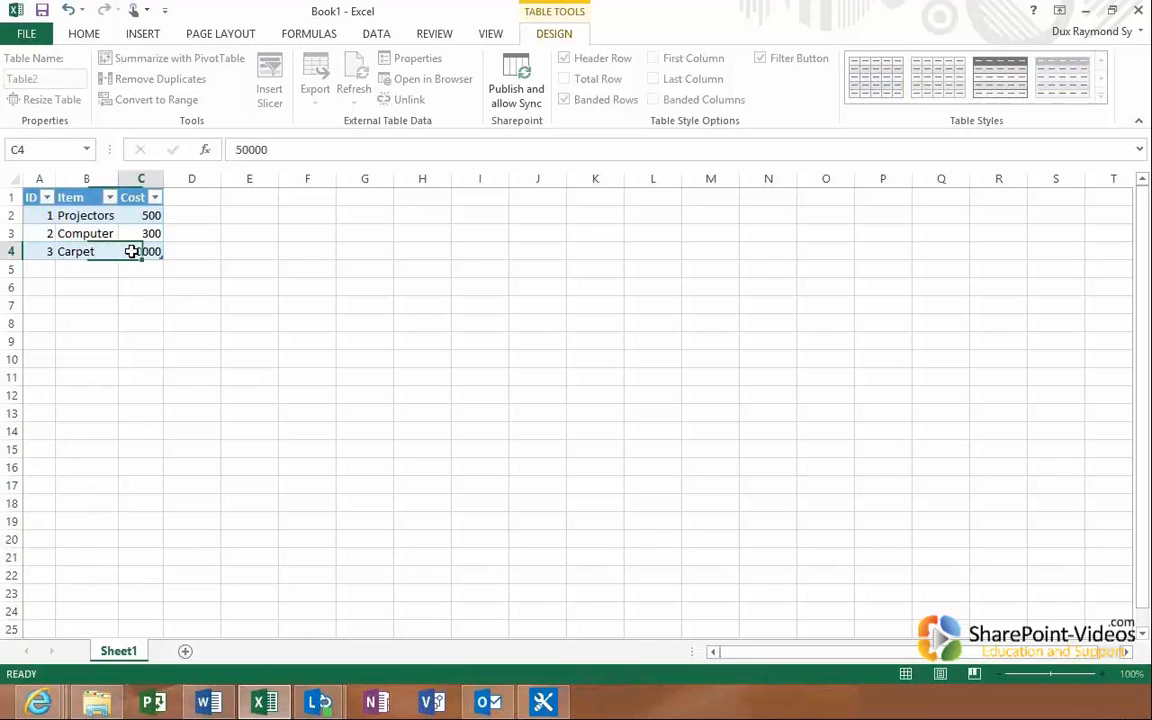
text(500)
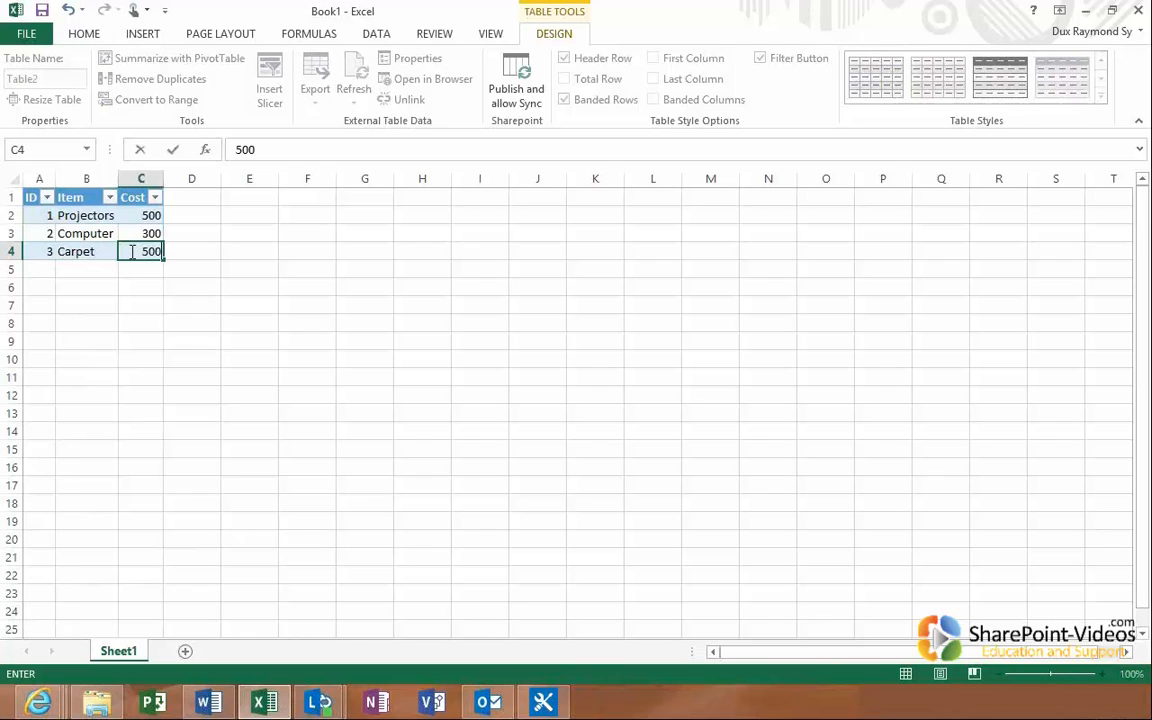
click(106, 268)
Synchronize the Excel table with SharePoint again to send the edited Carpet row to the list
click(104, 250)
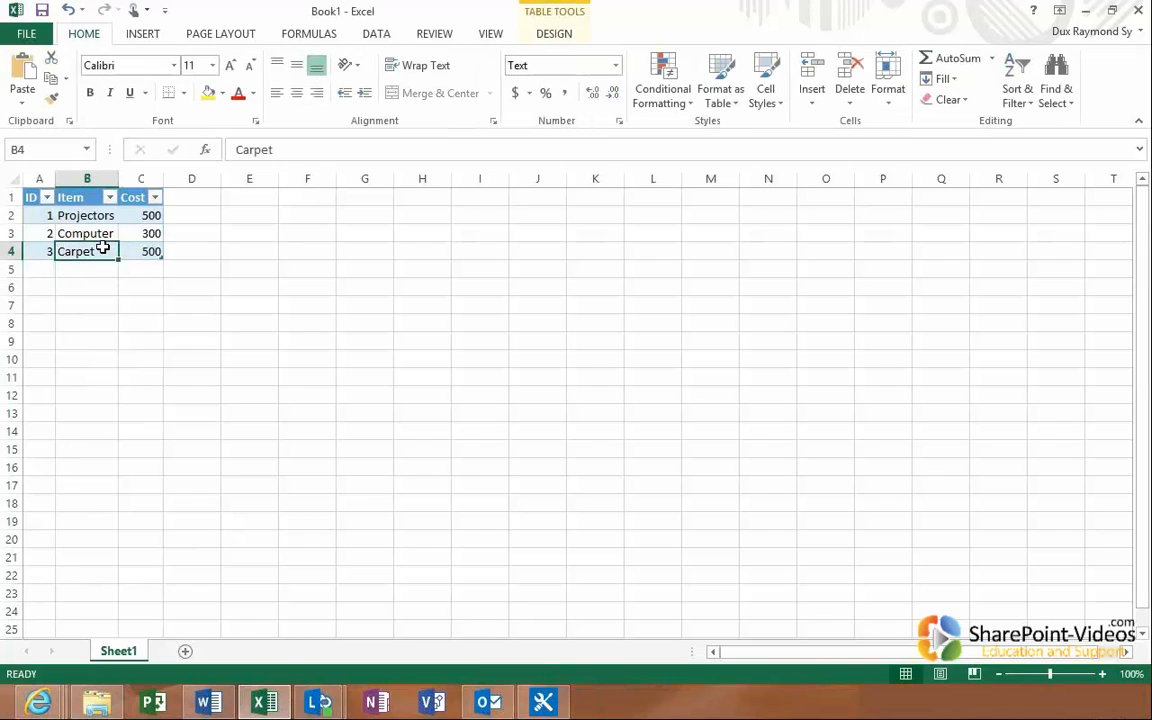
right_click(104, 250)
mouse_move(225, 549)
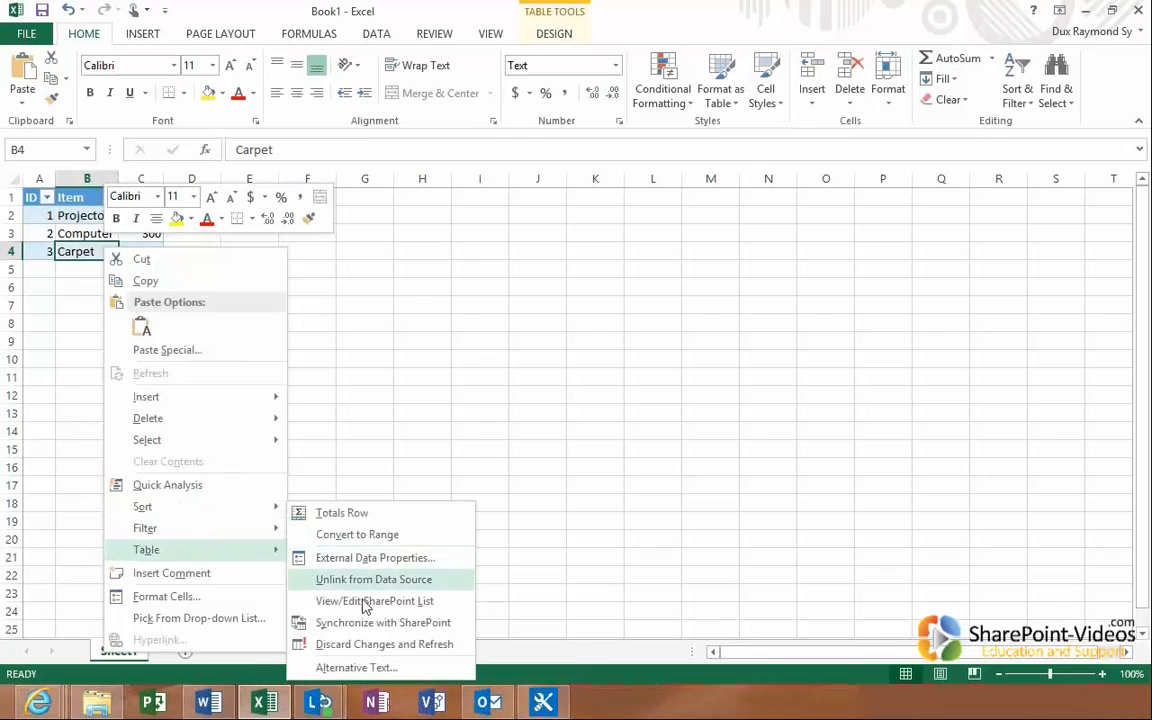
click(363, 622)
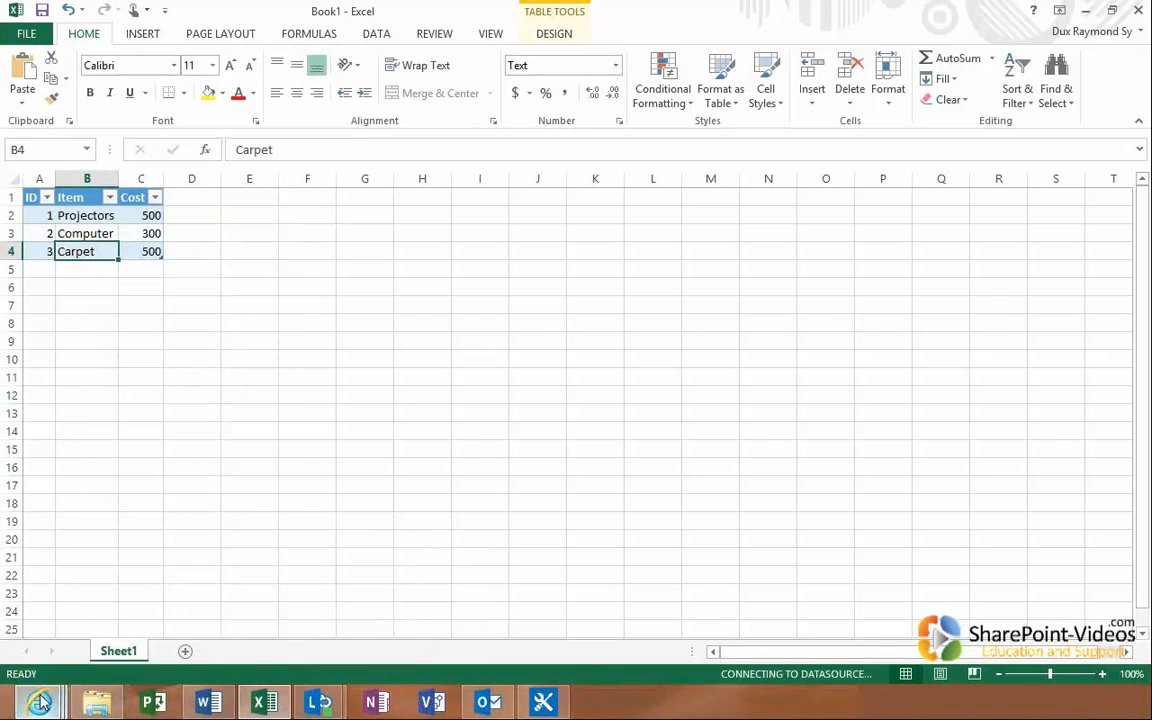
Refresh the ExecPres Expenses list in the browser to check the third row's item and cost, and return to the Excel workbook
mouse_move(38, 702)
click(543, 622)
click(327, 35)
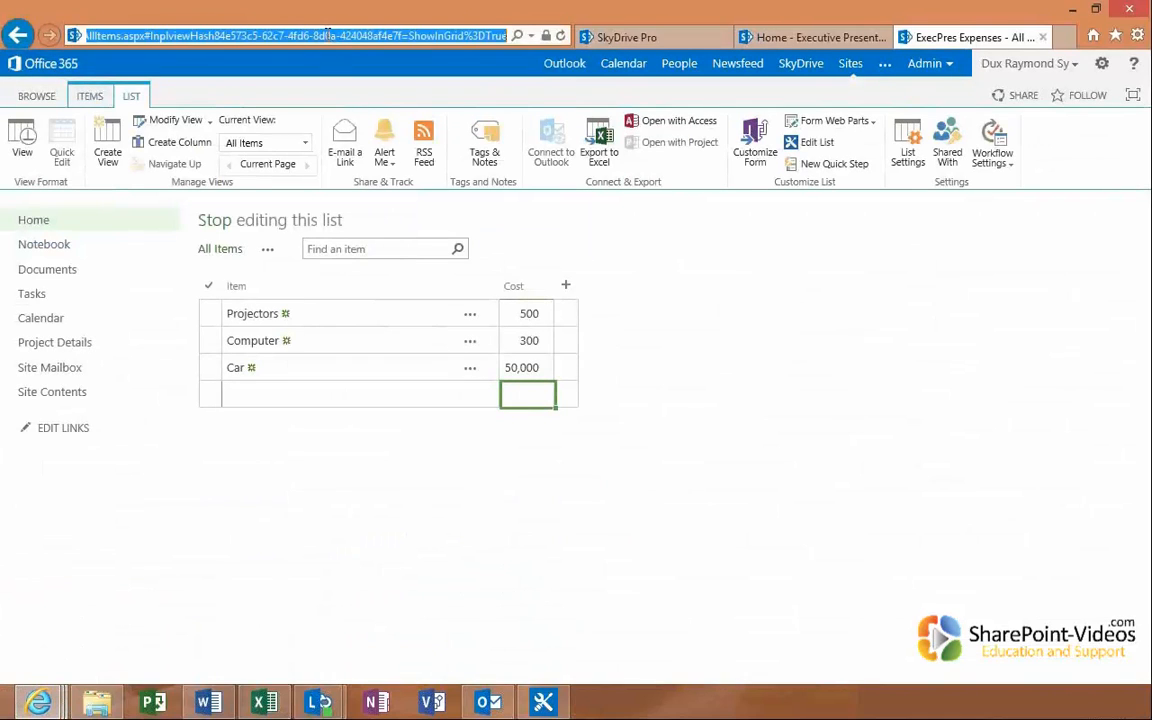
click(327, 35)
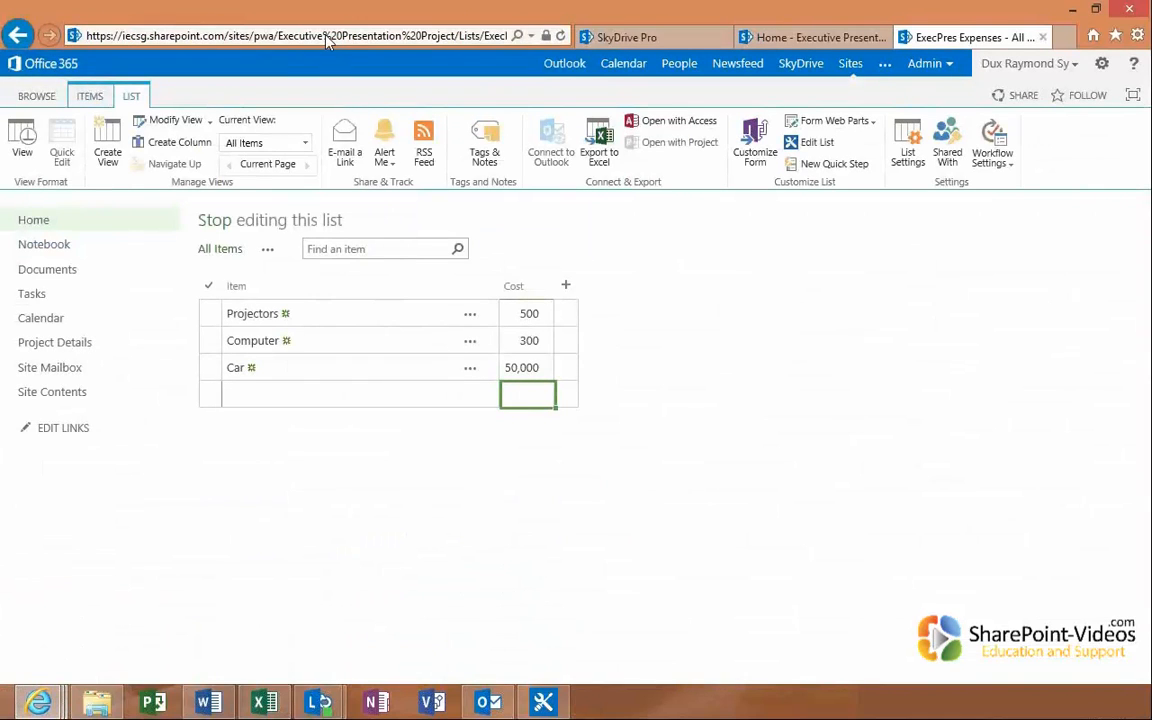
click(559, 37)
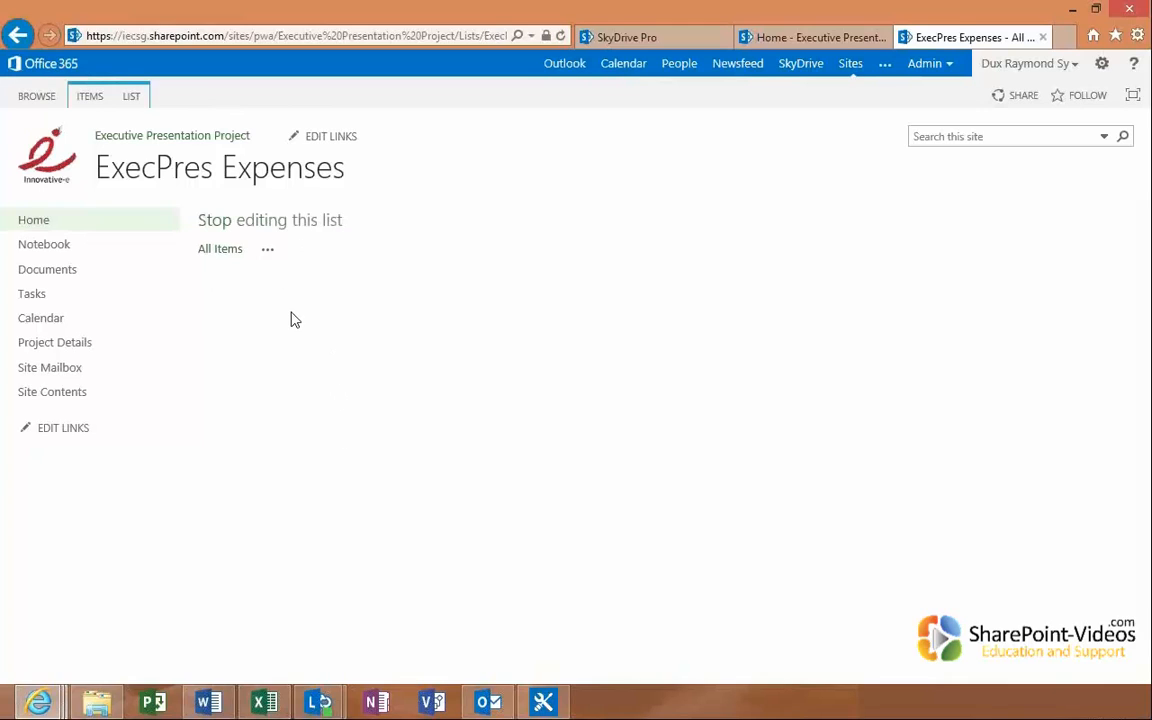
click(278, 368)
click(535, 373)
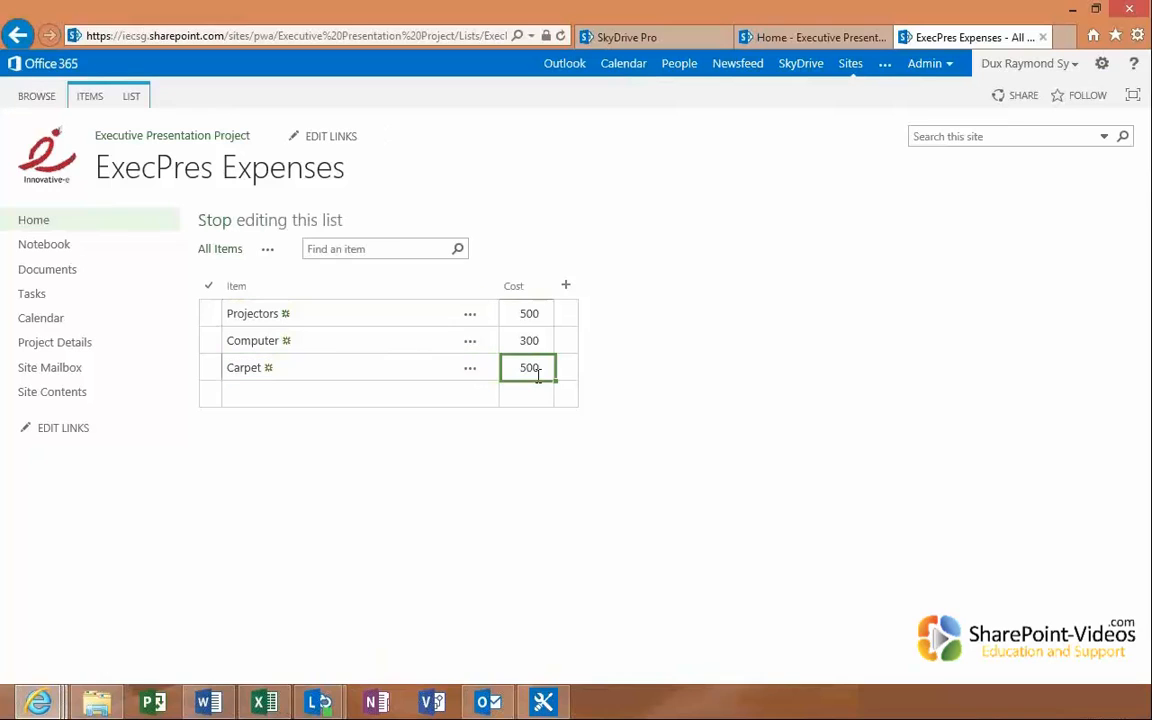
click(264, 702)
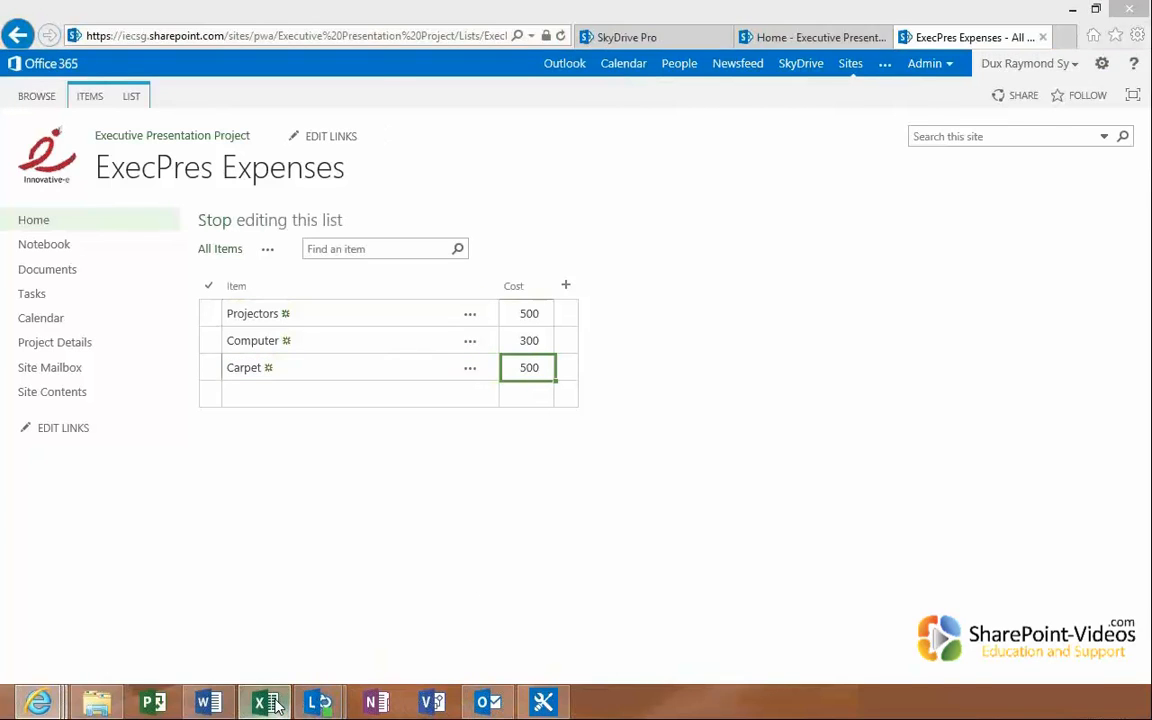
click(301, 247)
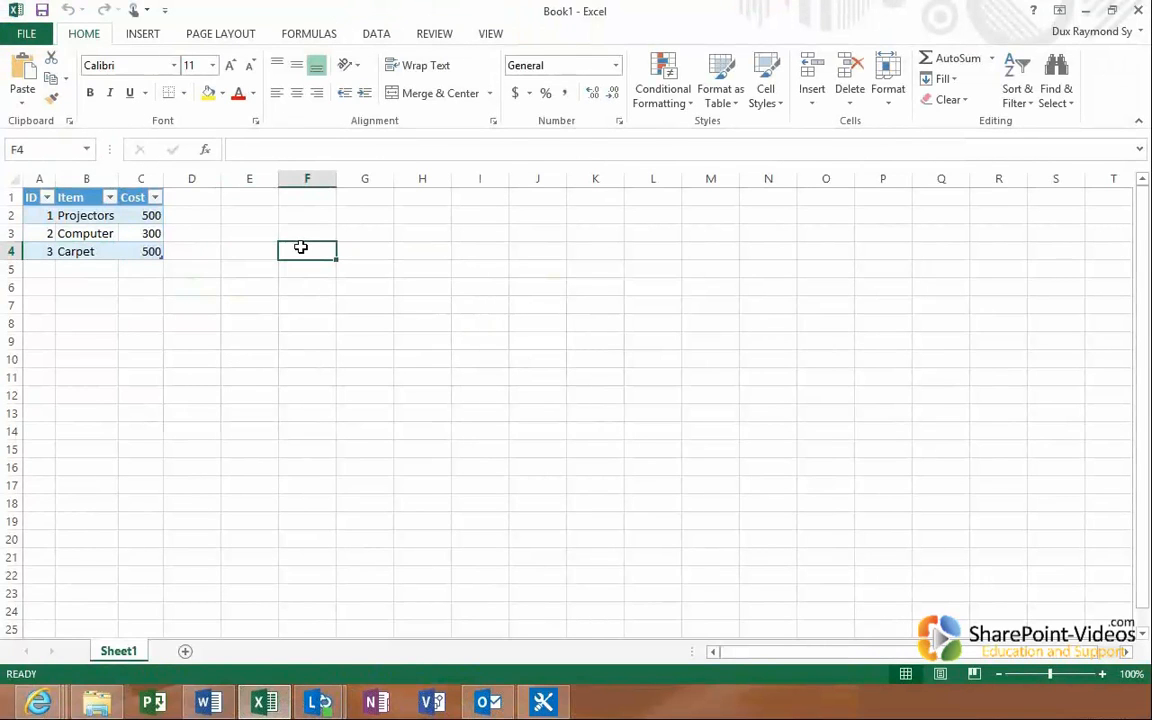